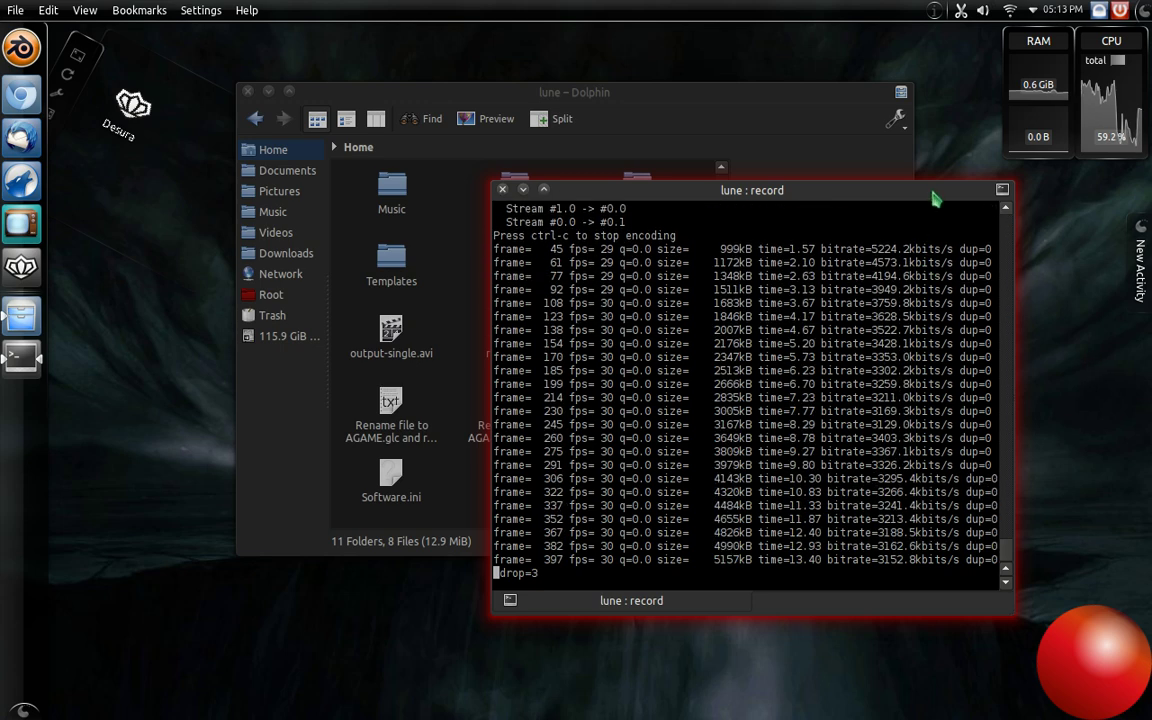
# Minimize the terminal window running the screen recording and look through the video files in the Videos folder
pyautogui.moveTo(933, 199); pyautogui.dragTo(1000, 233)
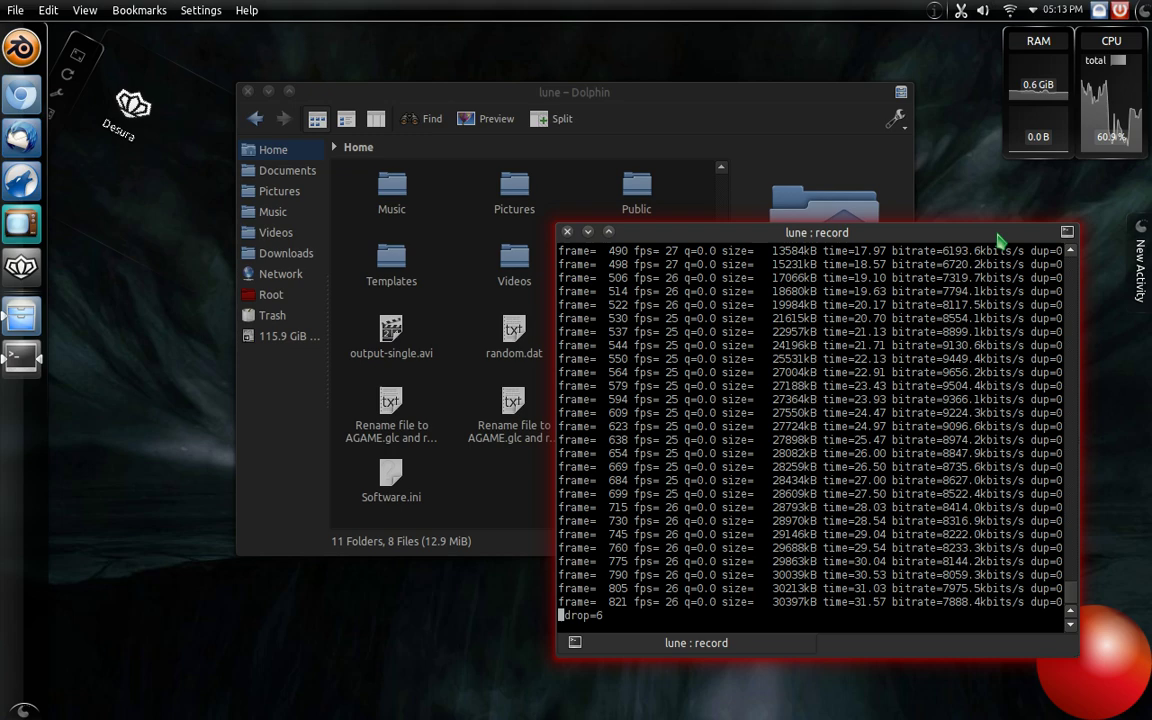
pyautogui.moveTo(998, 238); pyautogui.dragTo(862, 185)
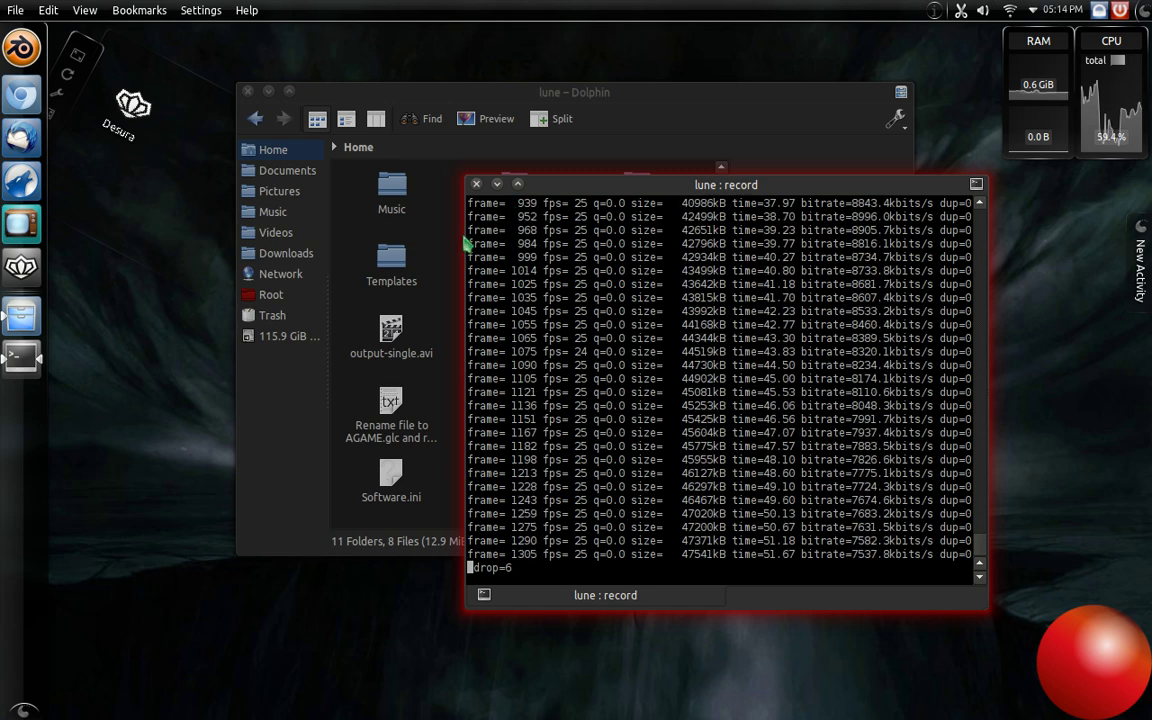
pyautogui.click(497, 183)
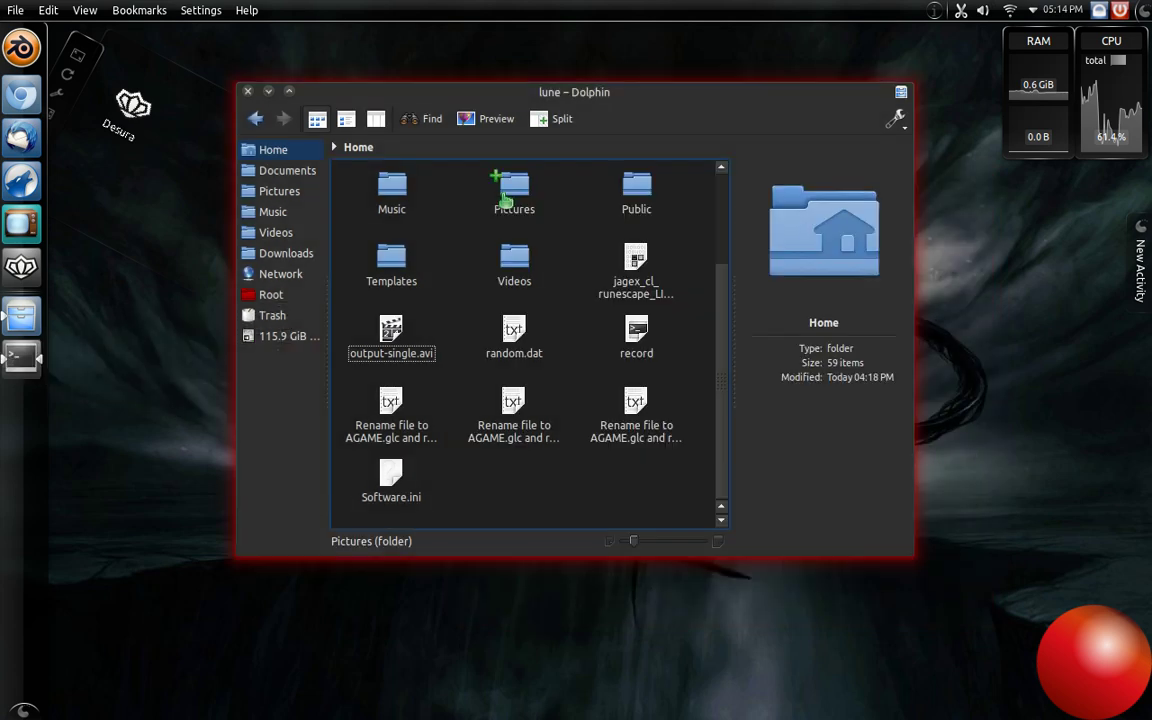
pyautogui.click(306, 233)
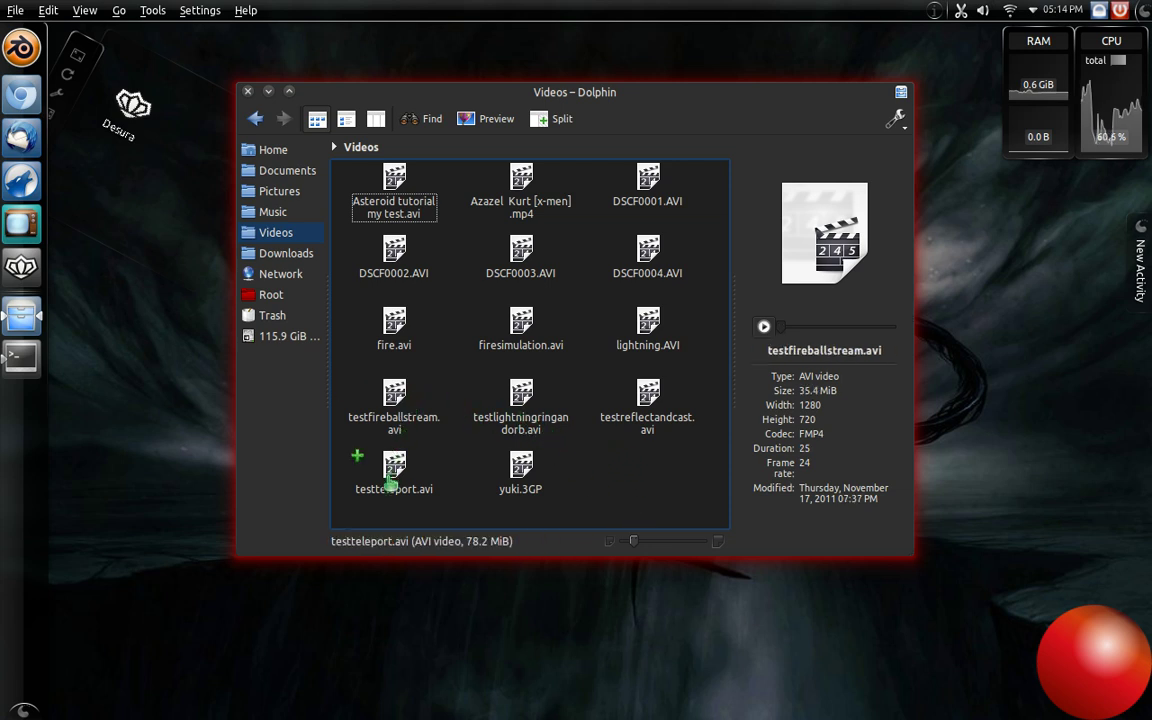
pyautogui.click(810, 420)
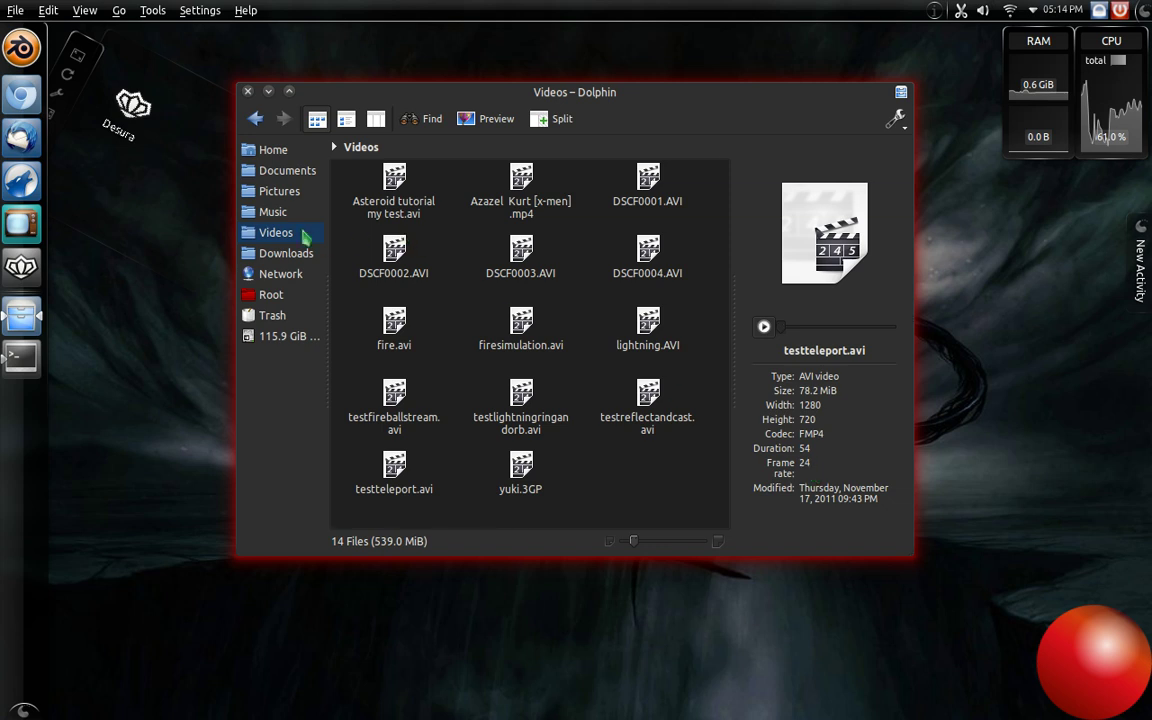
# Launch Blender from the blender-2.61-linux-glibc27-x86_64 folder in Documents, minimize the file manager and maximize the Blender window
pyautogui.click(288, 173)
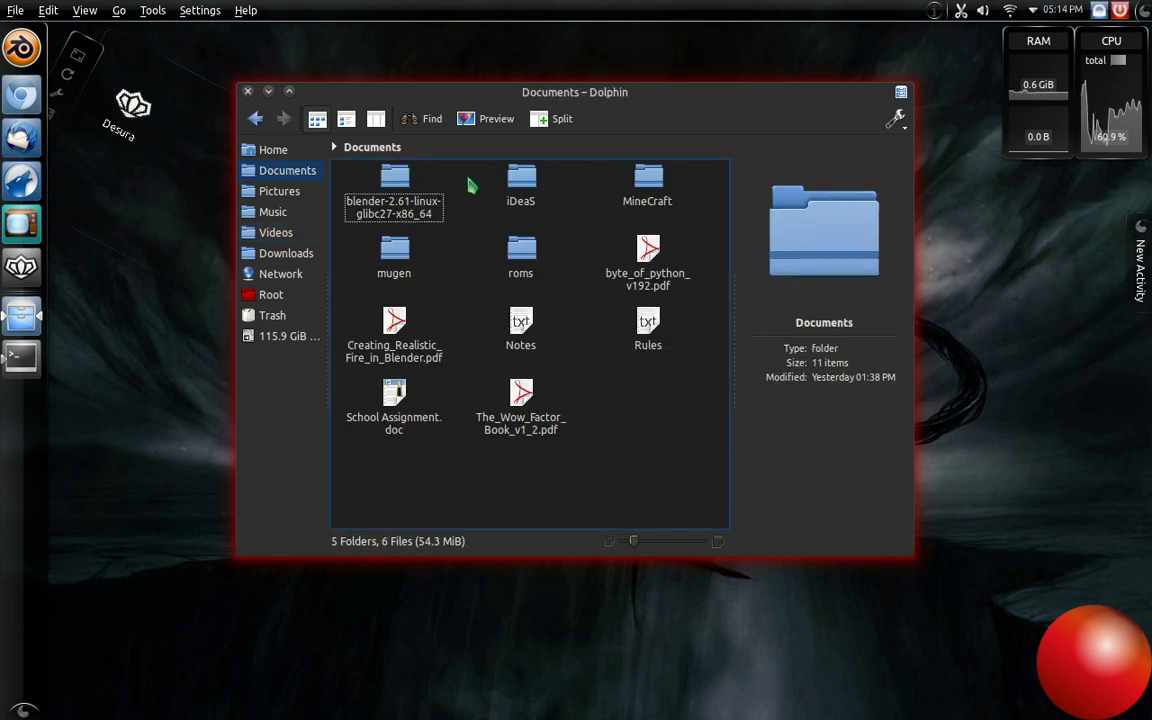
pyautogui.click(401, 199)
pyautogui.doubleClick(401, 199)
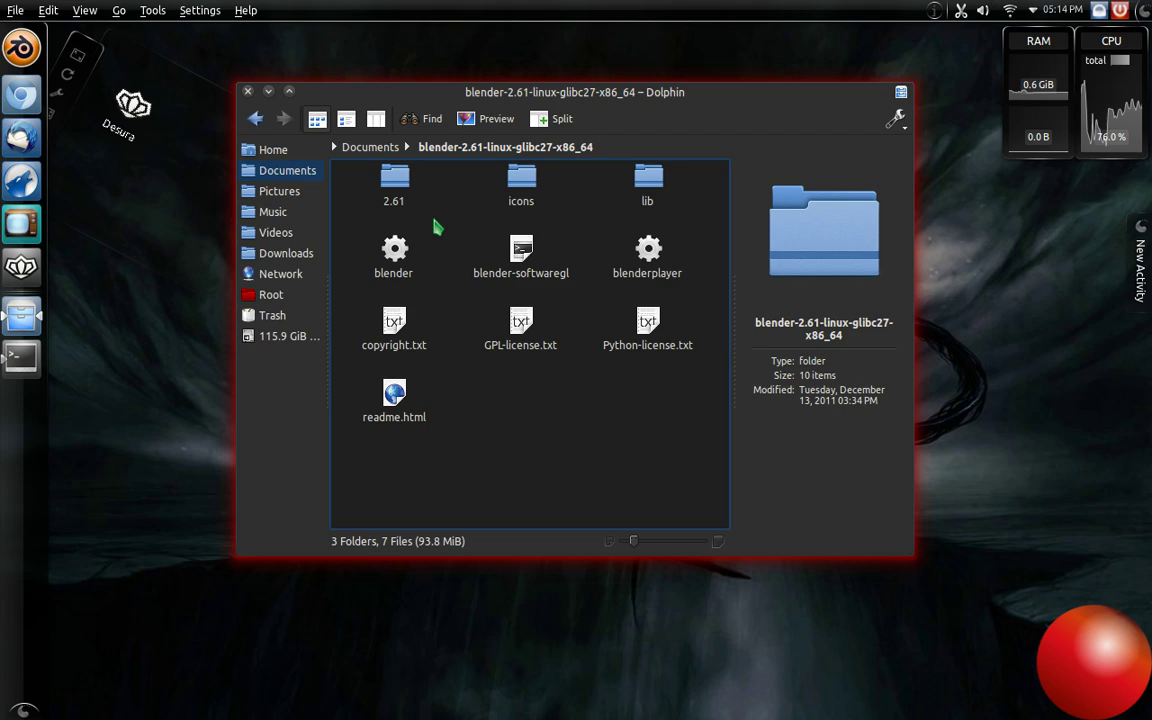
pyautogui.doubleClick(392, 252)
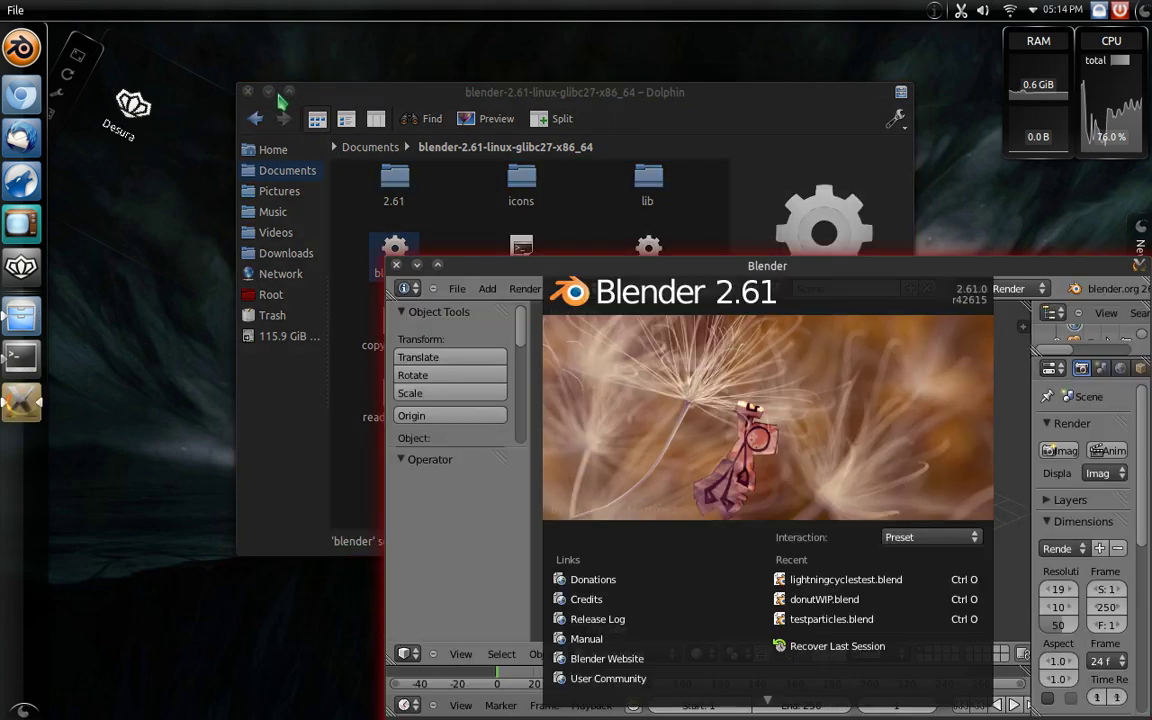
pyautogui.click(268, 91)
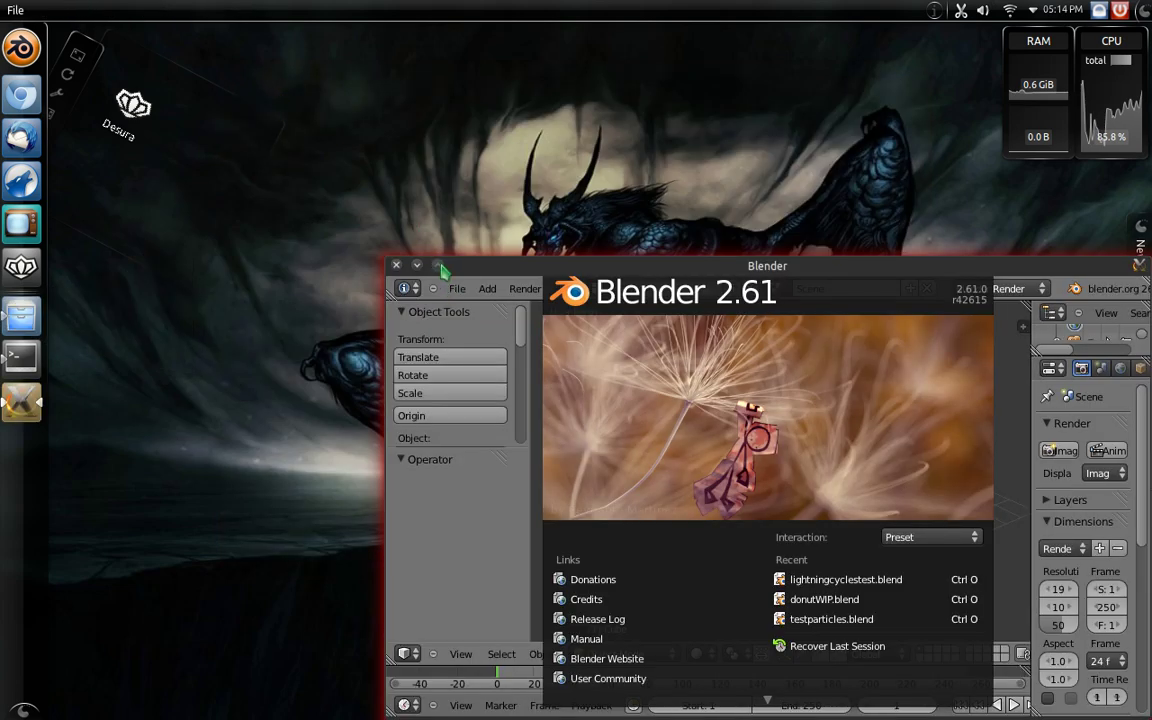
pyautogui.click(438, 266)
# Turn off the 3D transform manipulator and delete the default cube from the scene
pyautogui.moveTo(601, 288); pyautogui.dragTo(697, 278, button='middle')
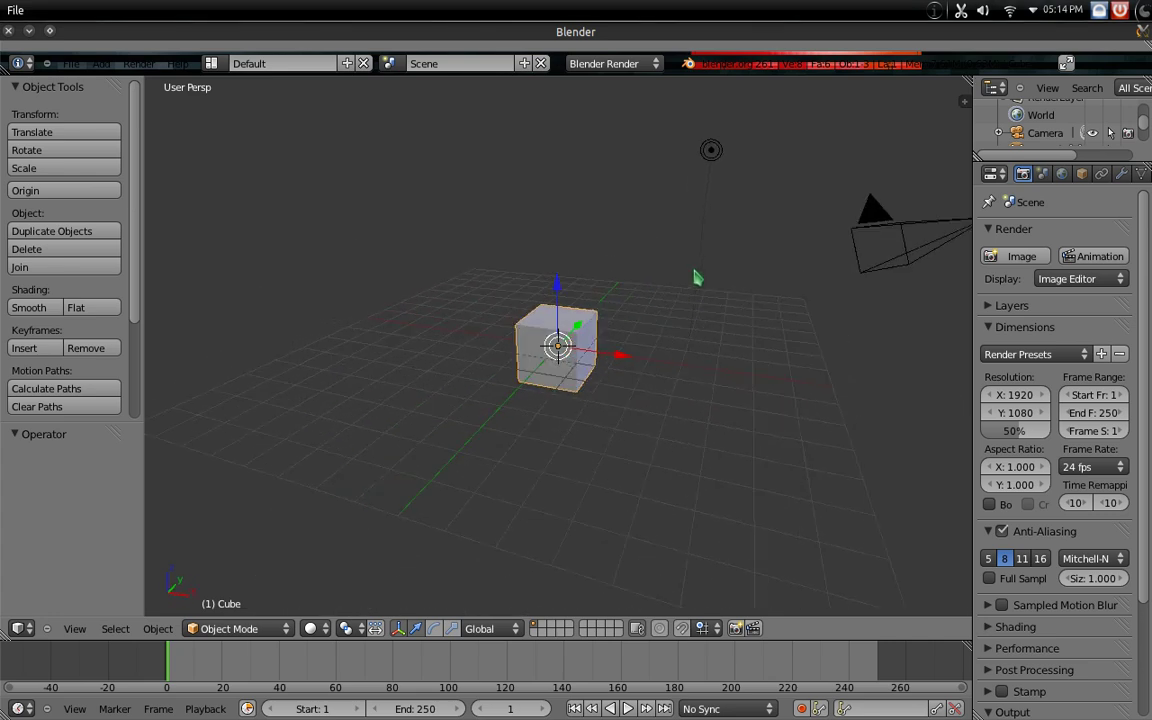
pyautogui.moveTo(703, 281); pyautogui.dragTo(462, 300, button='middle')
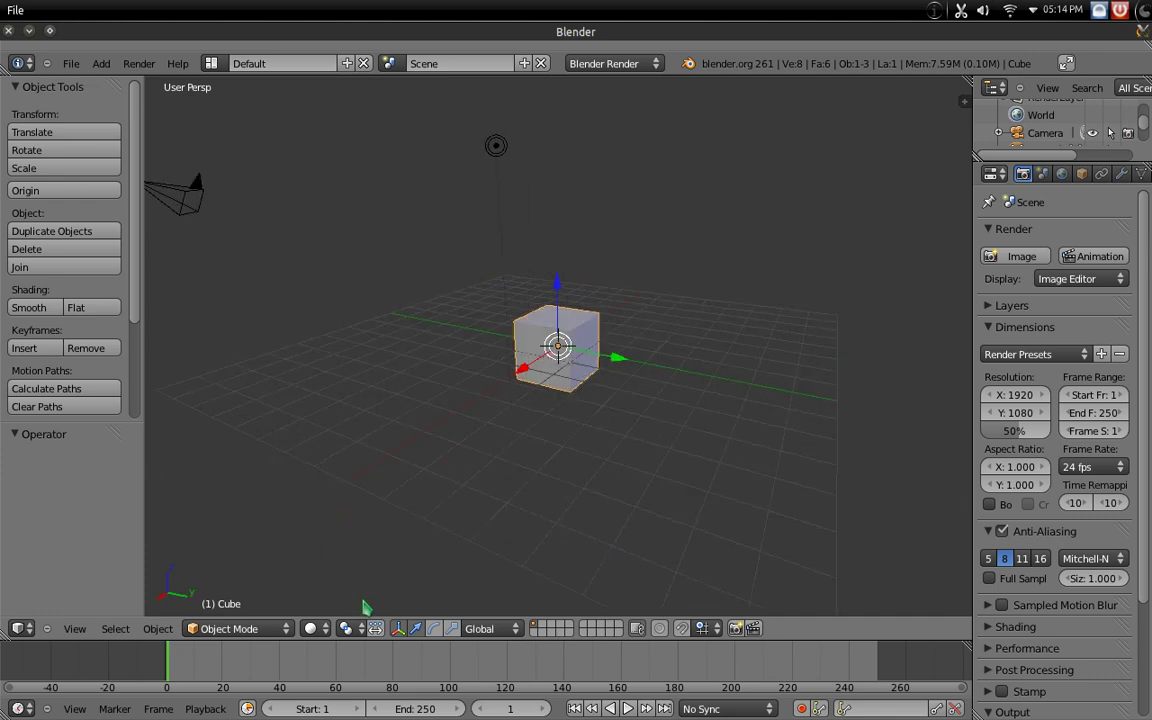
pyautogui.click(397, 628)
pyautogui.press('x')
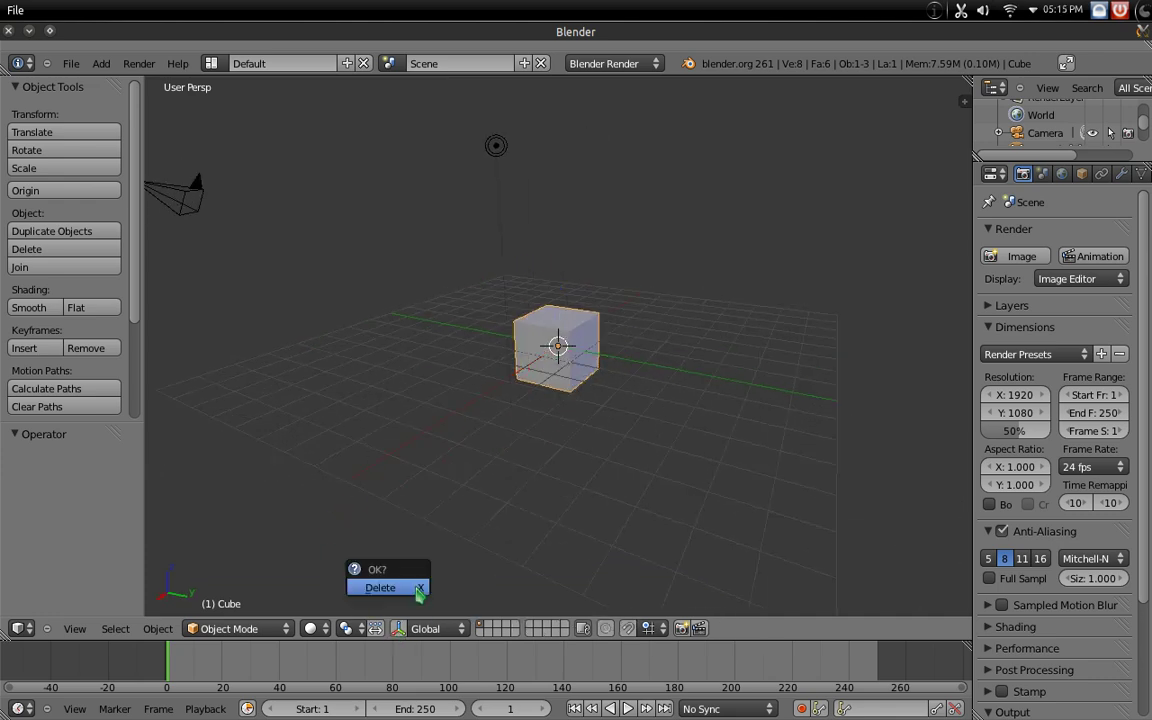
pyautogui.click(419, 588)
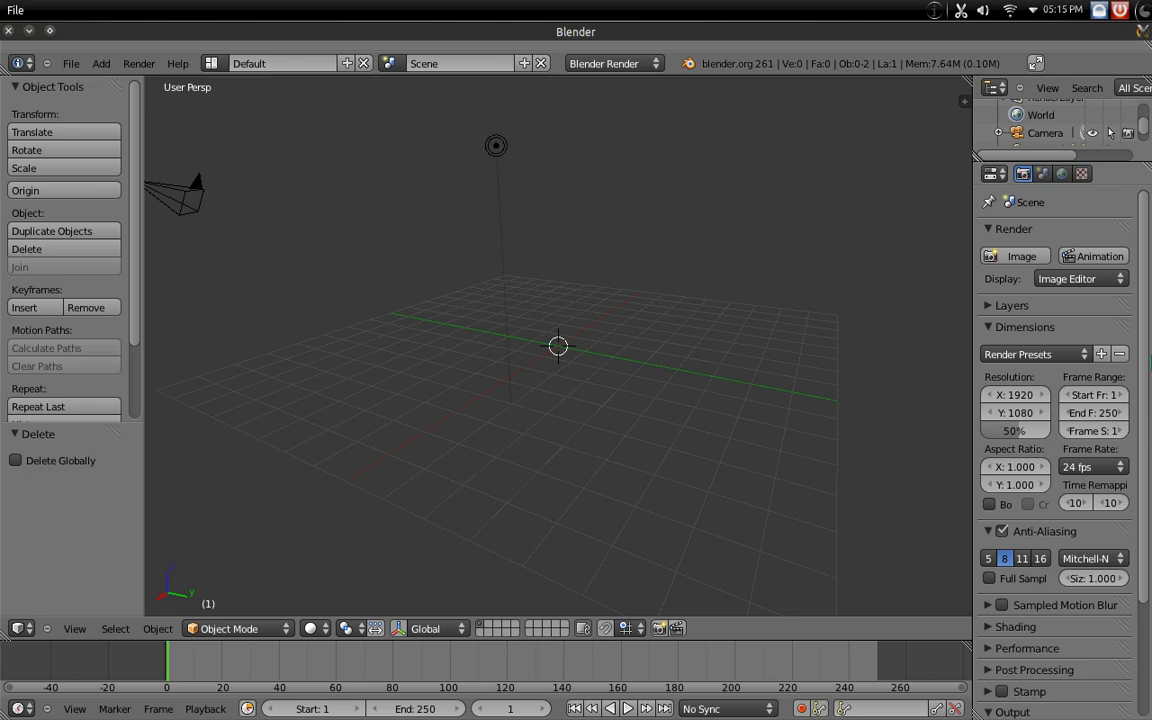
# Set the render resolution to 1270 by 720 at 100% scale
pyautogui.scroll(-1, 1000, 380)
pyautogui.scroll(-1, 1040, 300)
pyautogui.click(1013, 346)
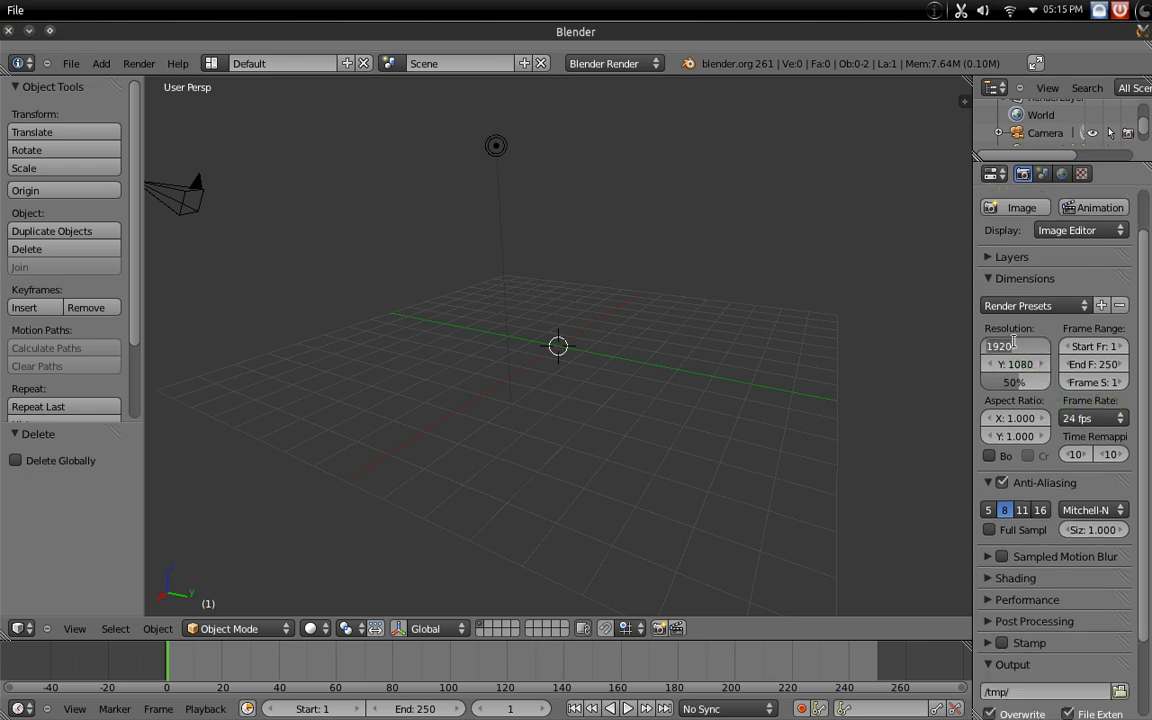
pyautogui.write('1270')
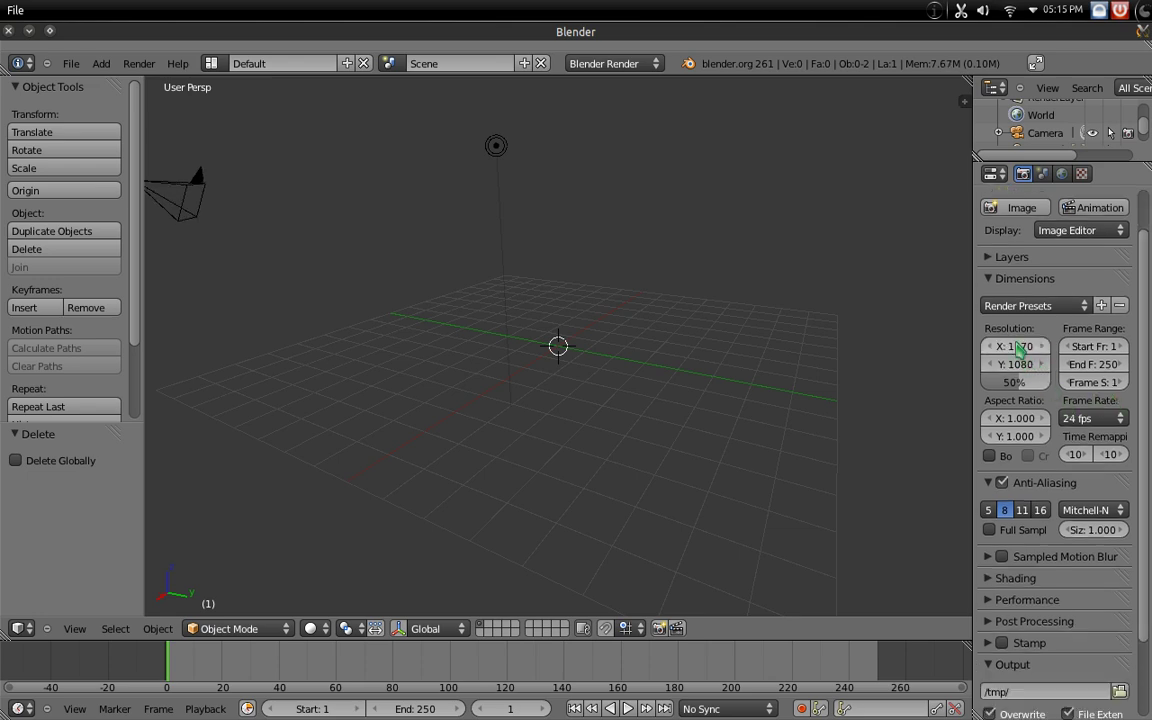
pyautogui.click(1007, 363)
pyautogui.write('7')
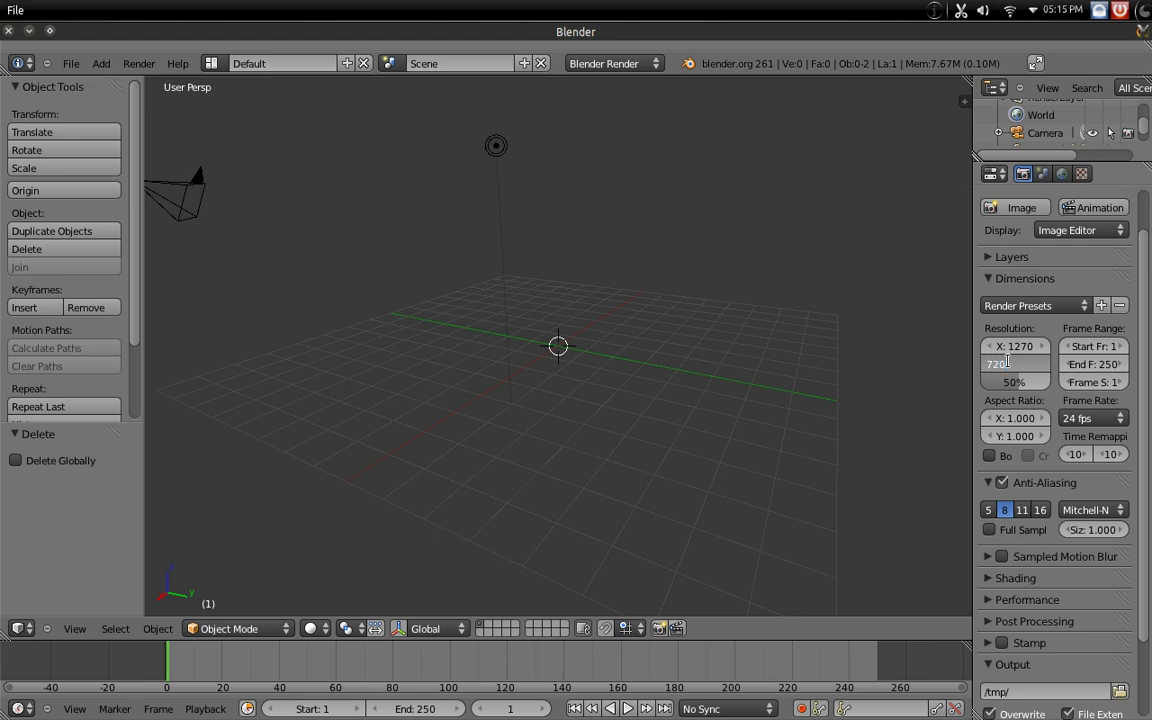
pyautogui.write('20')
pyautogui.press('Return')
pyautogui.moveTo(988, 383); pyautogui.dragTo(1108, 382)
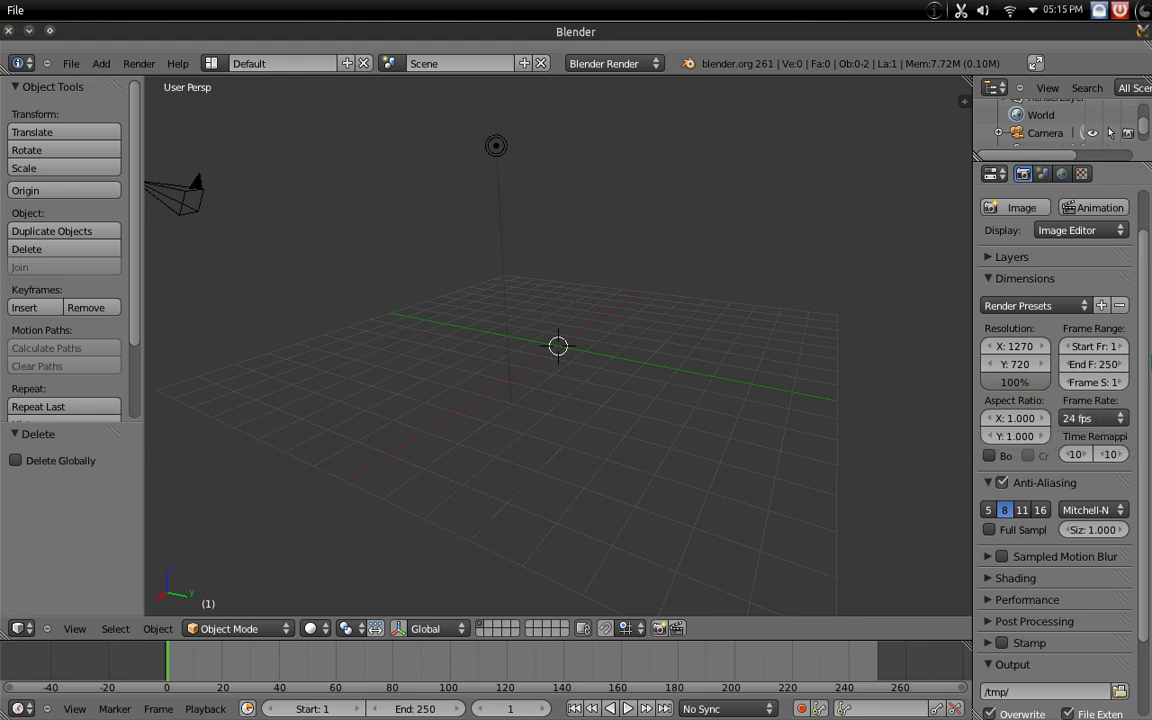
# Set the render output path to a file named tut.avi in the Desktop folder
pyautogui.scroll(-1, 1057, 404)
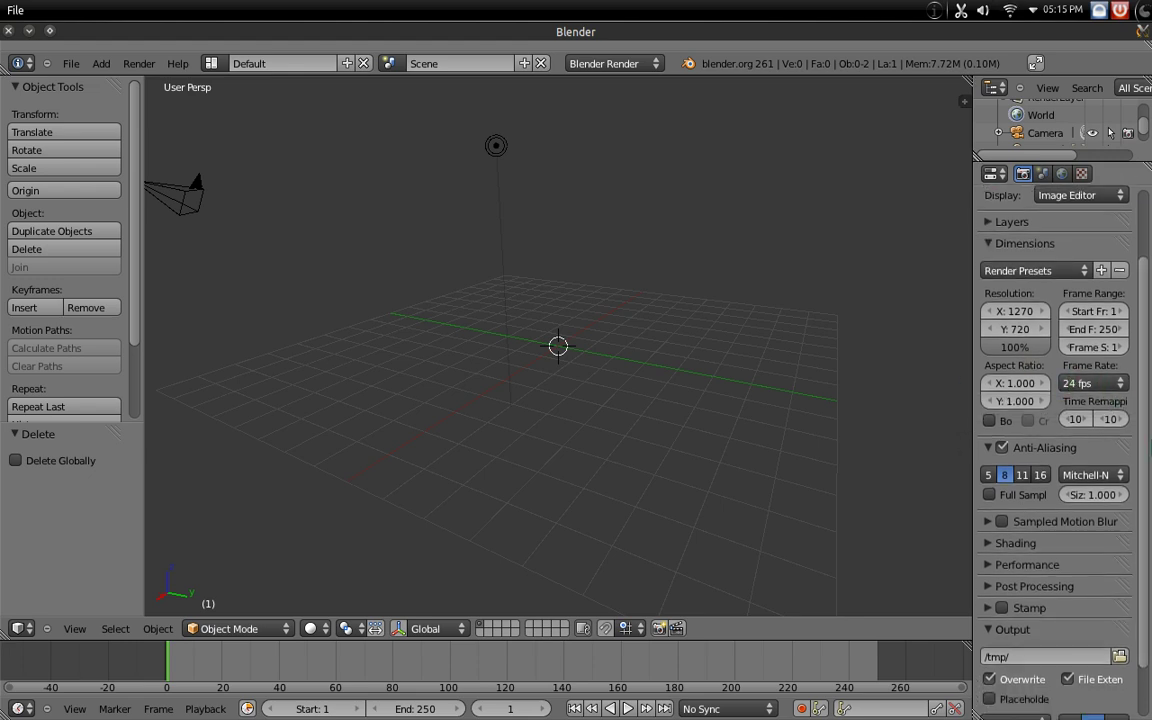
pyautogui.scroll(-2, 1133, 585)
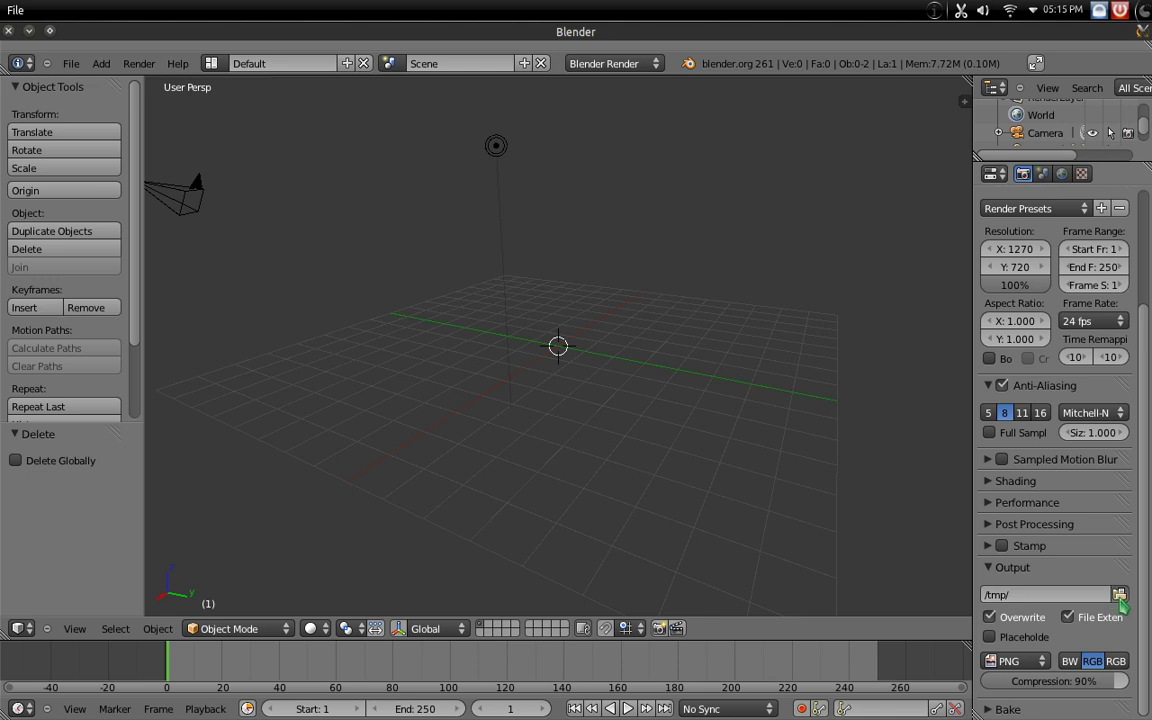
pyautogui.click(1119, 595)
pyautogui.click(107, 241)
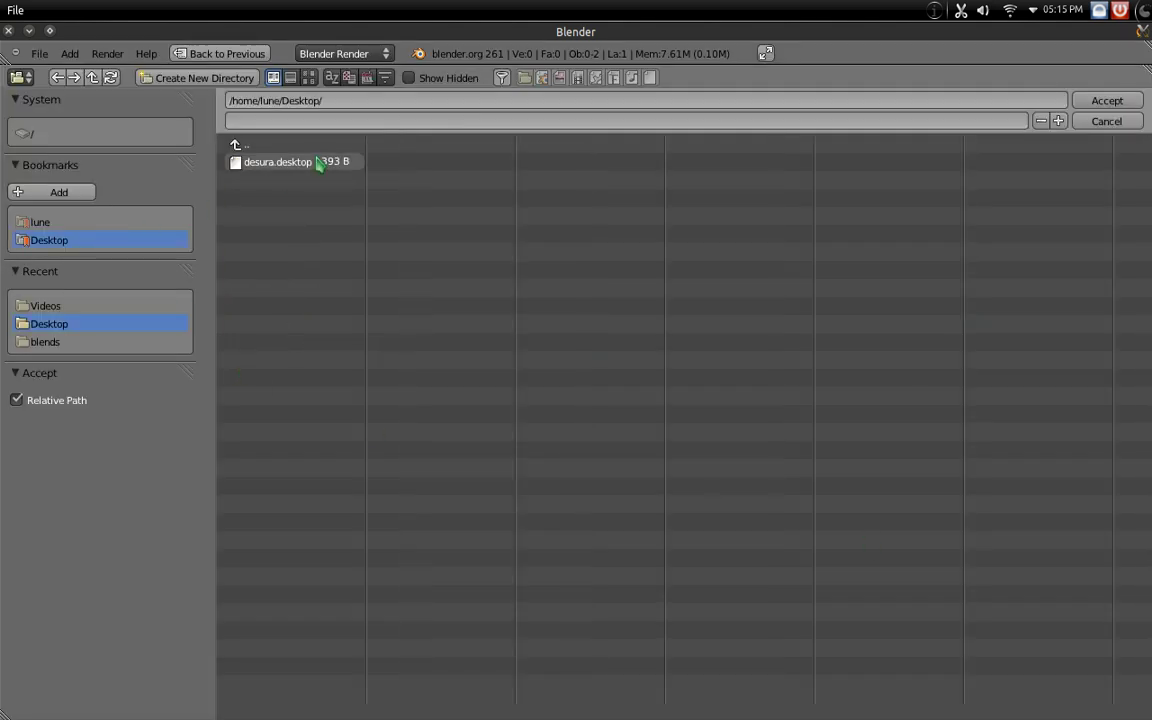
pyautogui.click(360, 119)
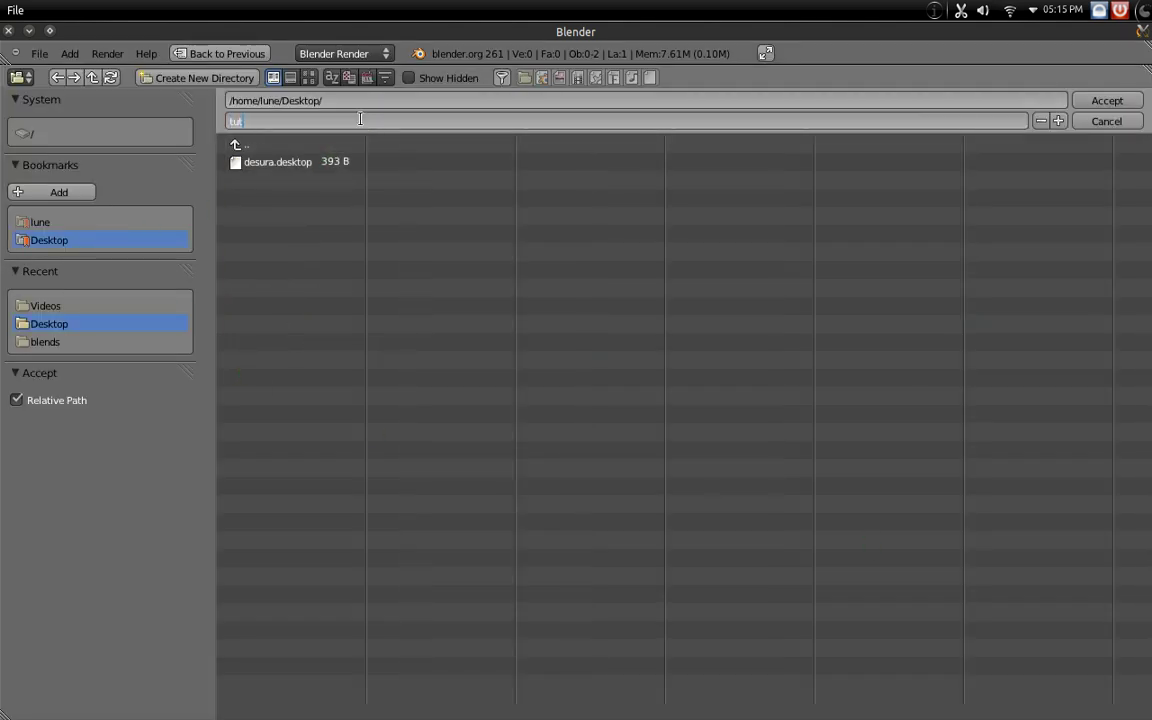
pyautogui.press('Return')
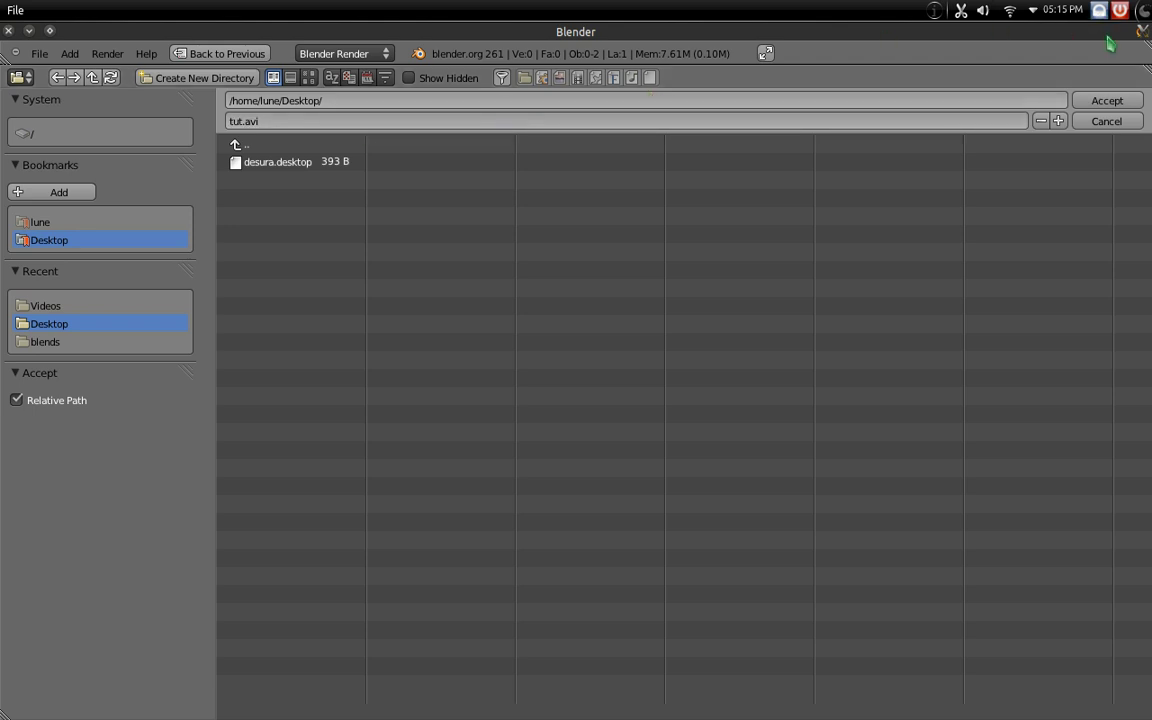
pyautogui.click(1127, 104)
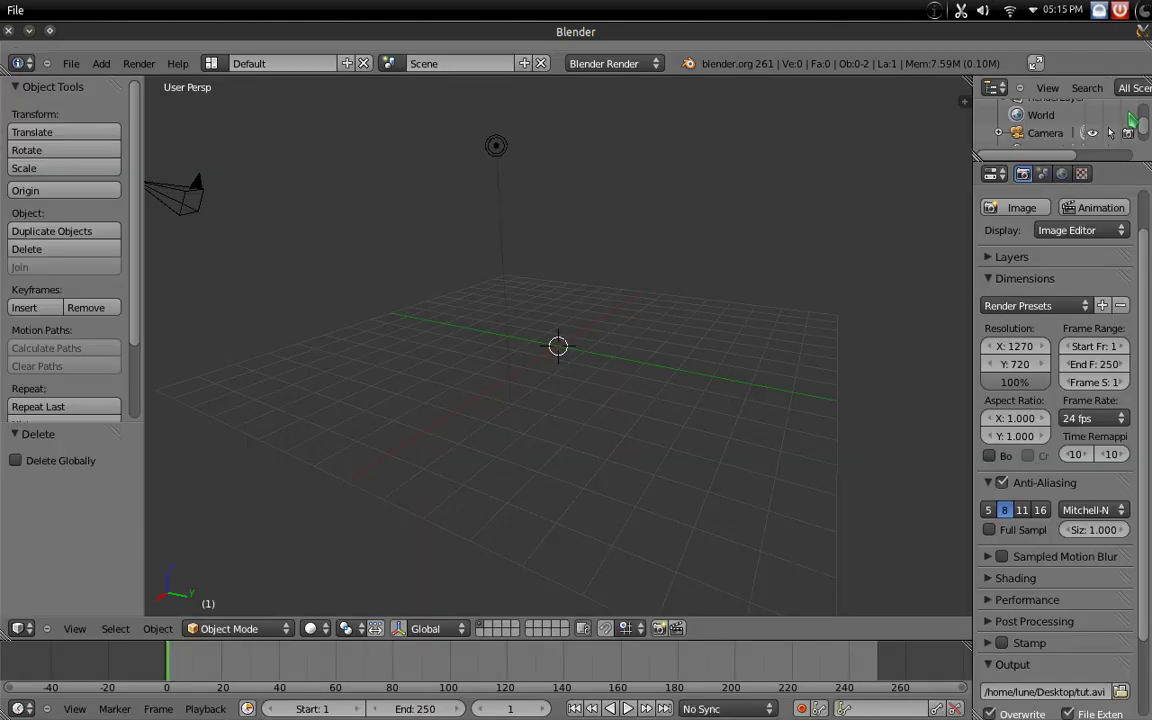
# Change the render output file format to the Xvid movie format
pyautogui.scroll(-4, 1045, 560)
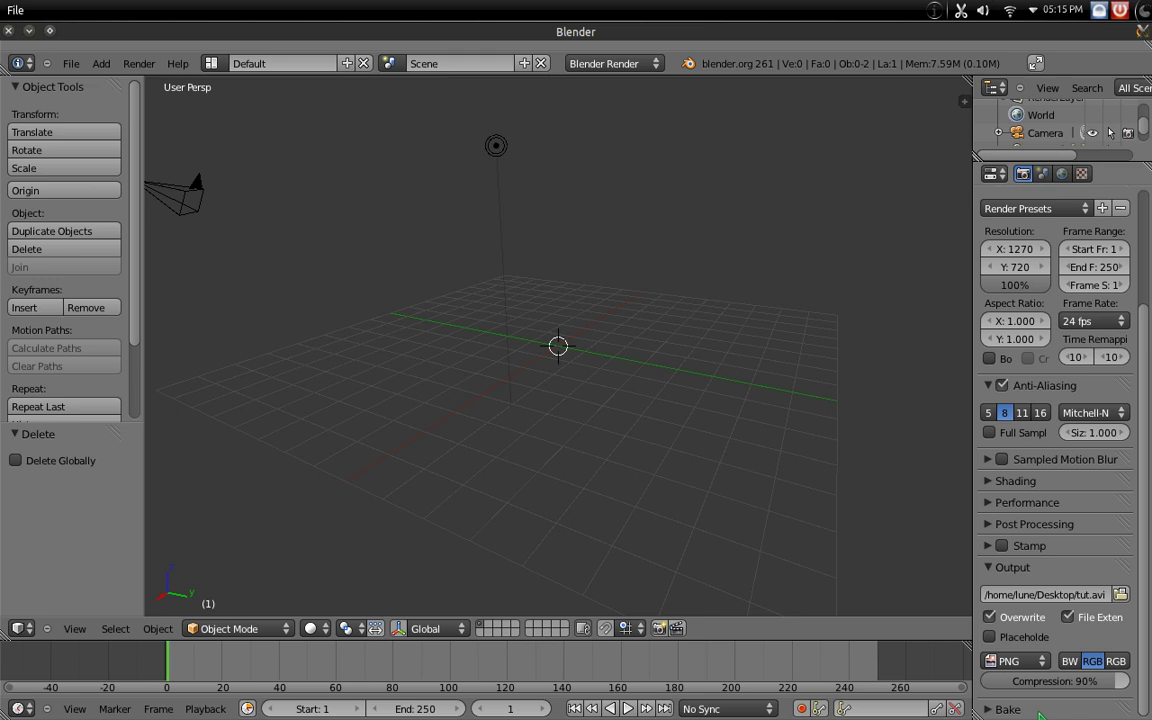
pyautogui.click(1005, 661)
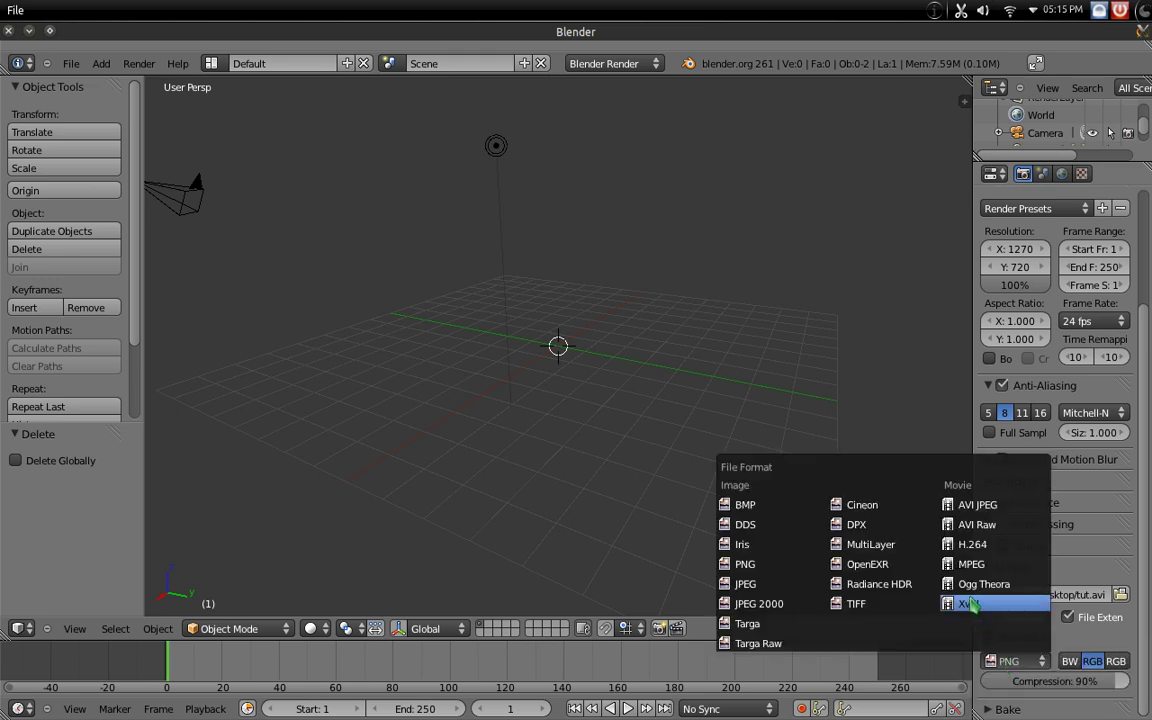
pyautogui.click(1012, 662)
pyautogui.click(1019, 663)
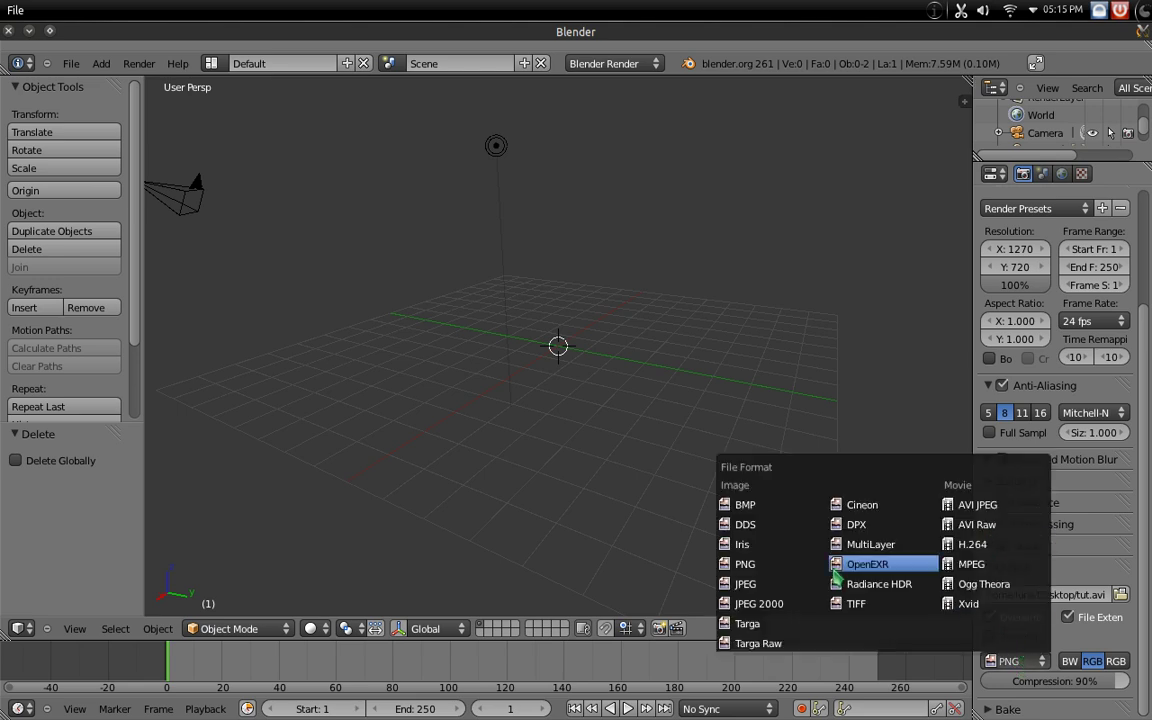
pyautogui.click(1000, 605)
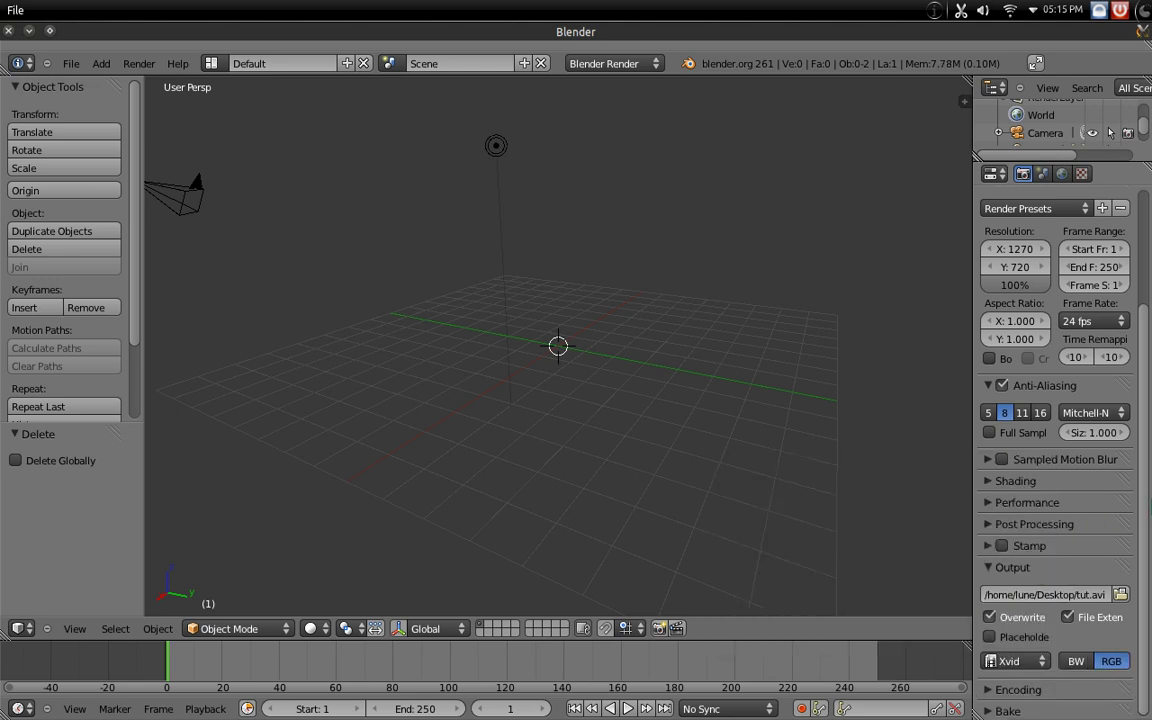
# Widen the render properties area and set the encoding bitrate to 14000, the minimum rate to 9000 and the maximum rate to 14000
pyautogui.click(1038, 689)
pyautogui.scroll(-5, 1128, 675)
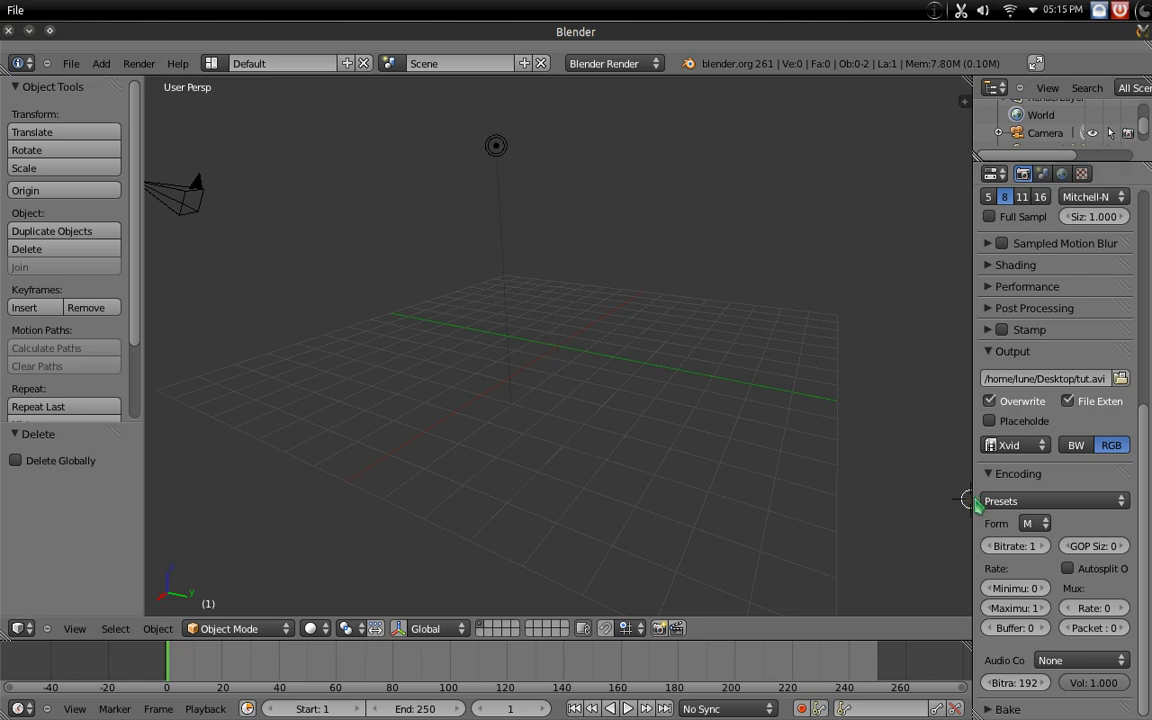
pyautogui.moveTo(968, 500); pyautogui.dragTo(901, 487)
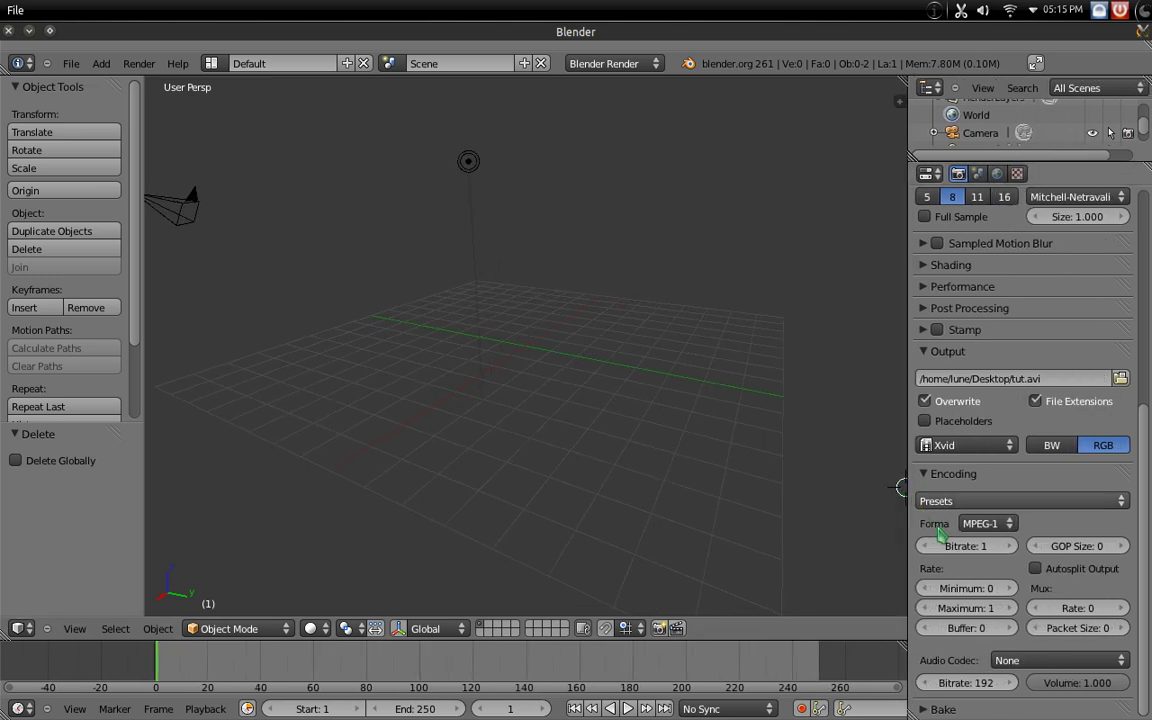
pyautogui.click(951, 546)
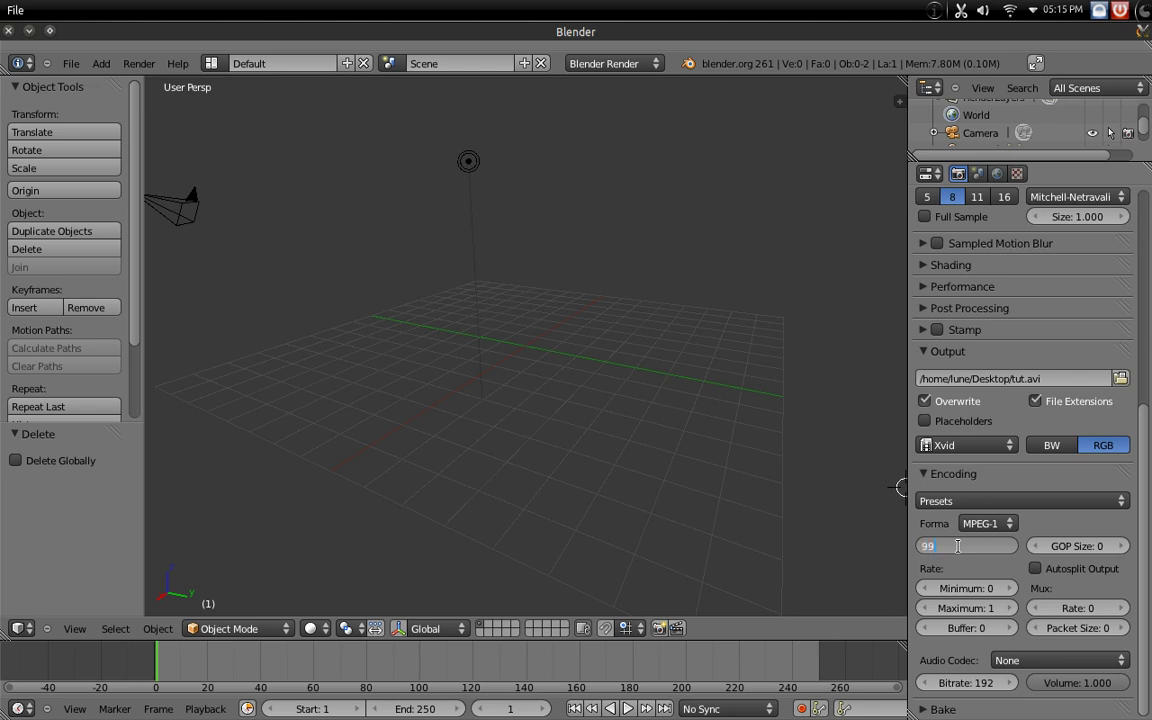
pyautogui.press('Return')
pyautogui.click(962, 588)
pyautogui.write('9999')
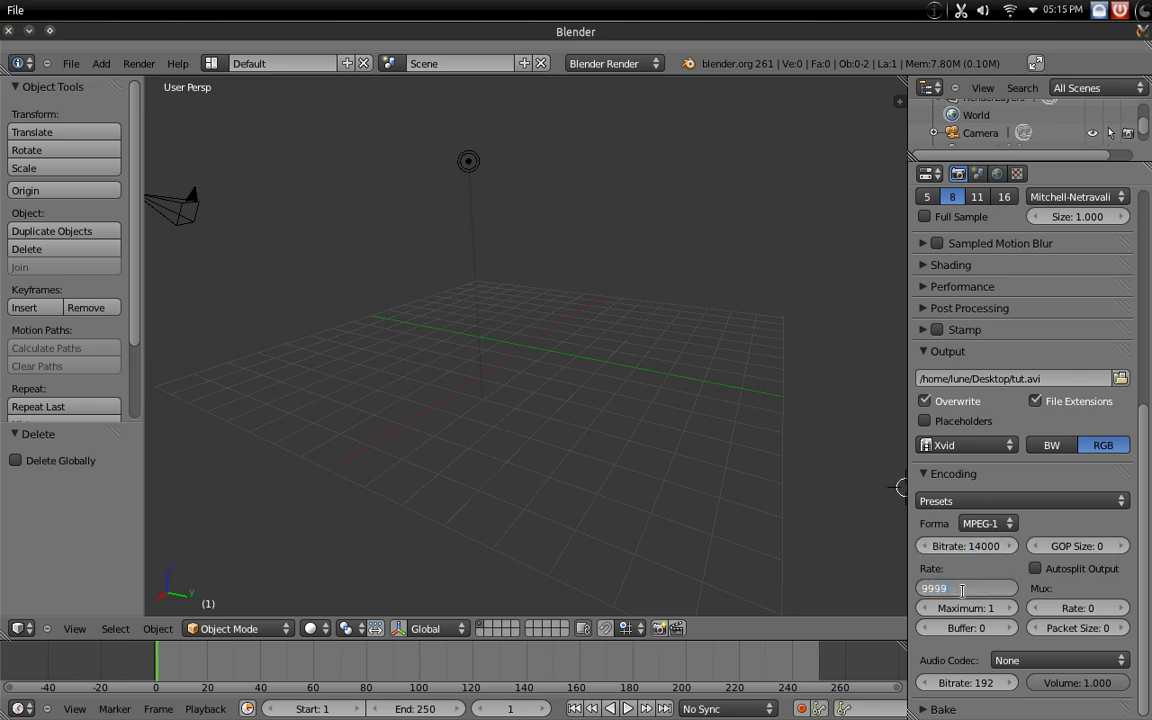
pyautogui.press('Return')
pyautogui.click(968, 606)
pyautogui.write('99999')
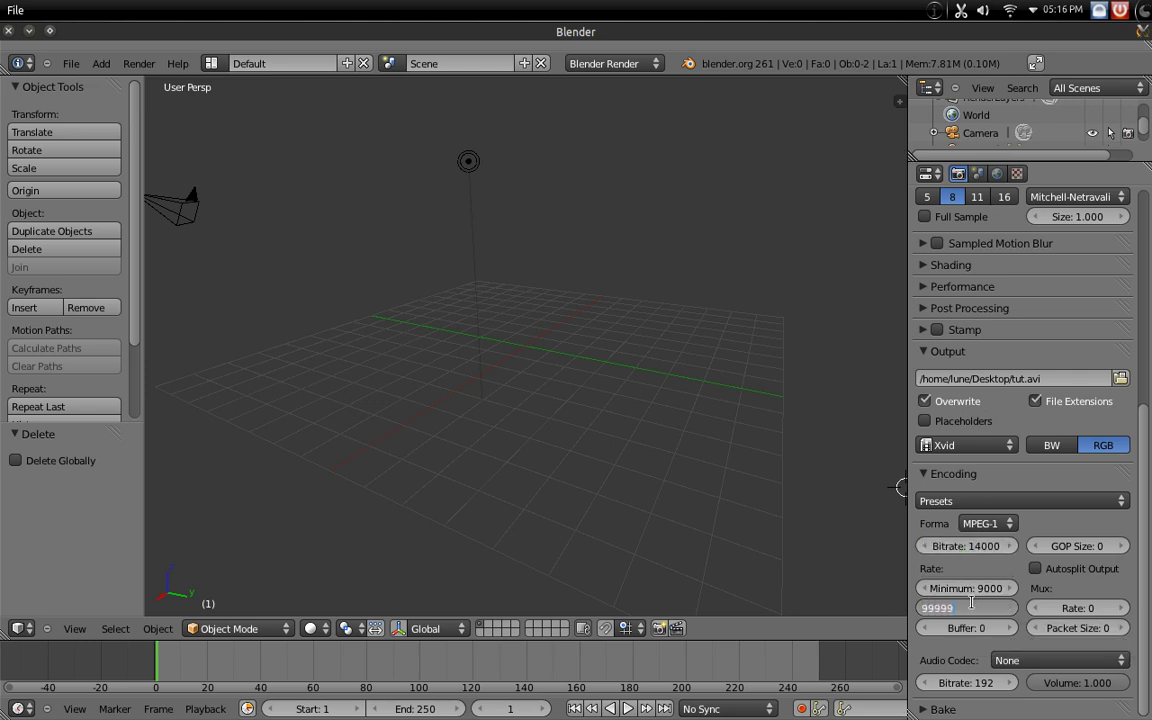
pyautogui.press('Return')
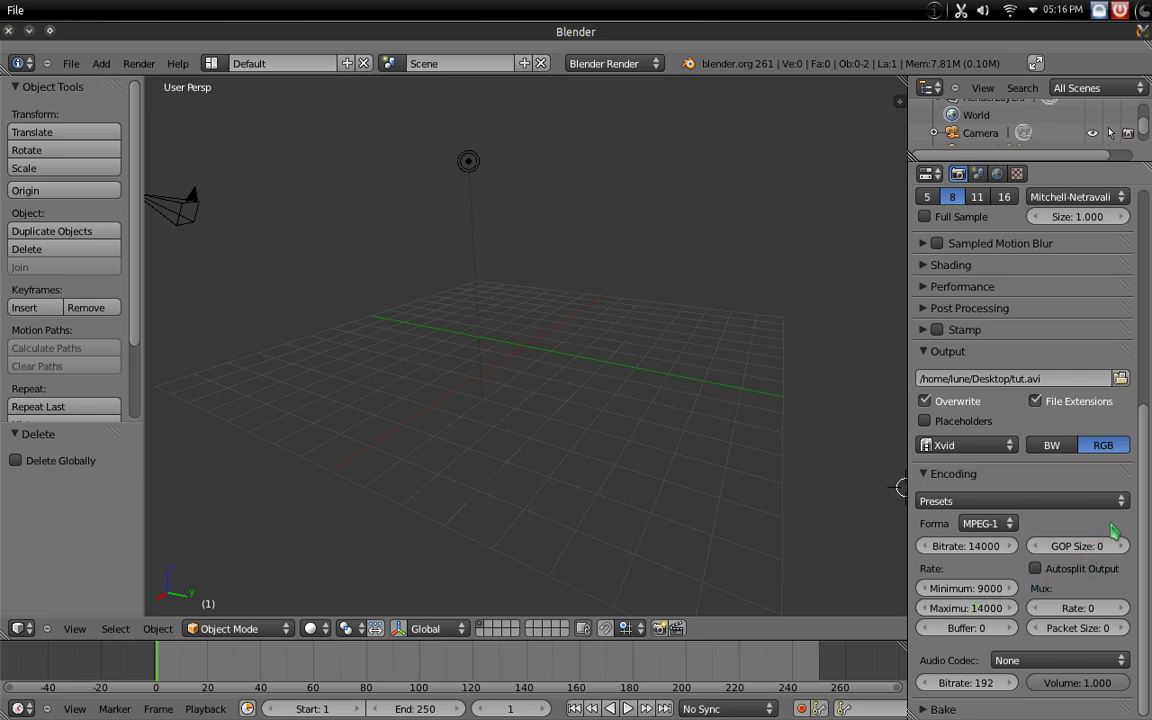
pyautogui.click(1024, 664)
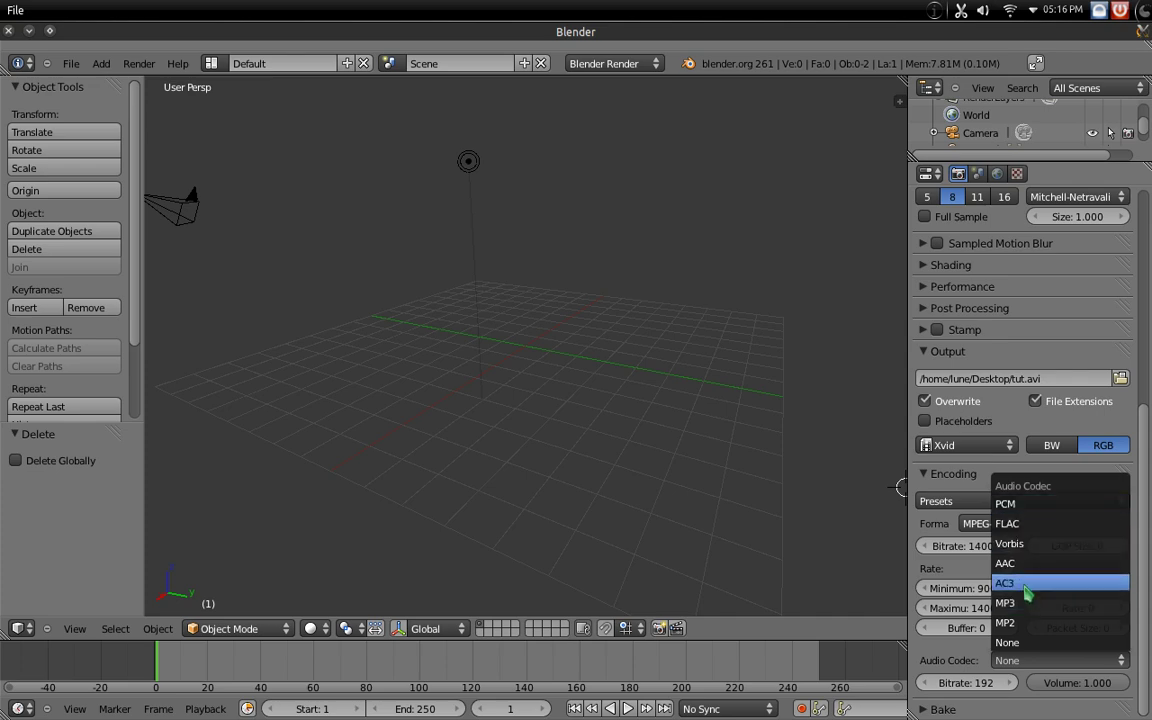
pyautogui.scroll(4, 1130, 444)
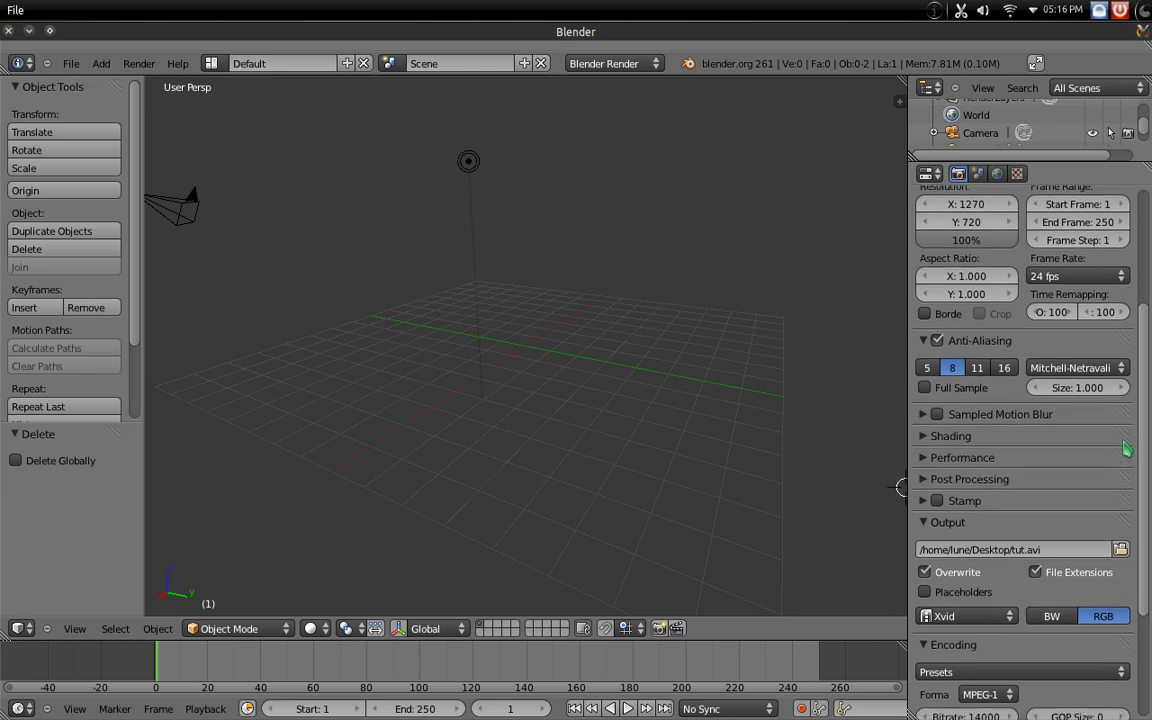
# Switch the screen layout to Video Editing and widen the F-Curve Editor area beside the preview
pyautogui.scroll(-4, 1130, 444)
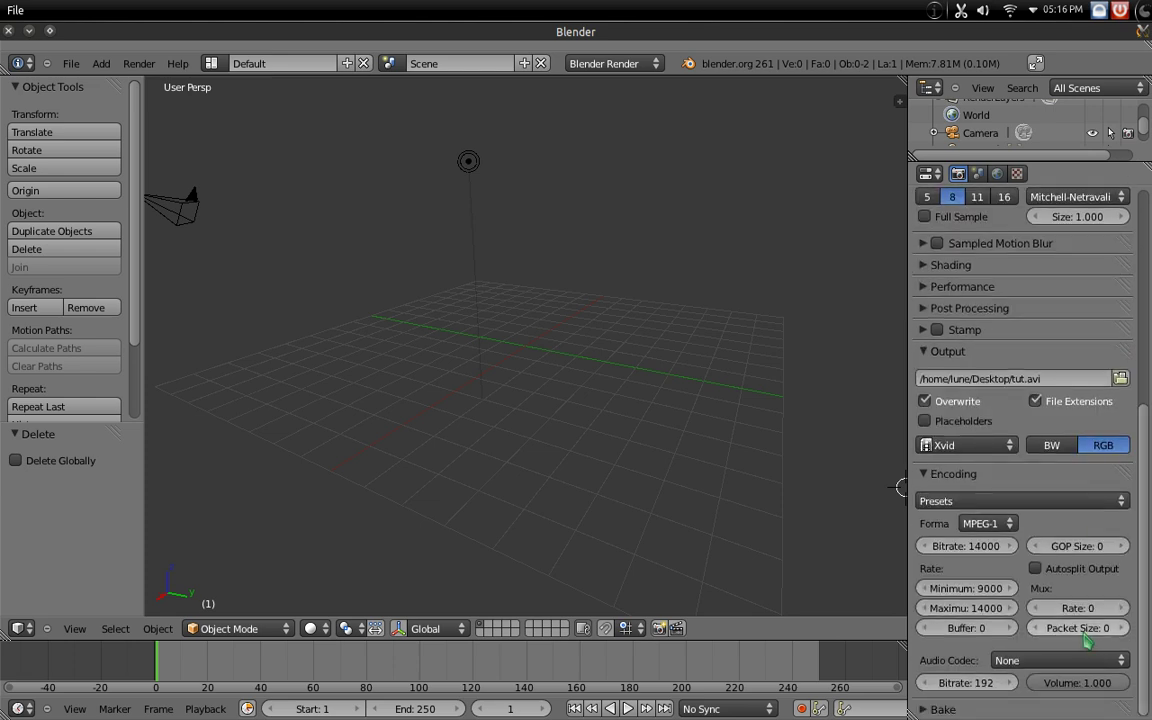
pyautogui.click(211, 63)
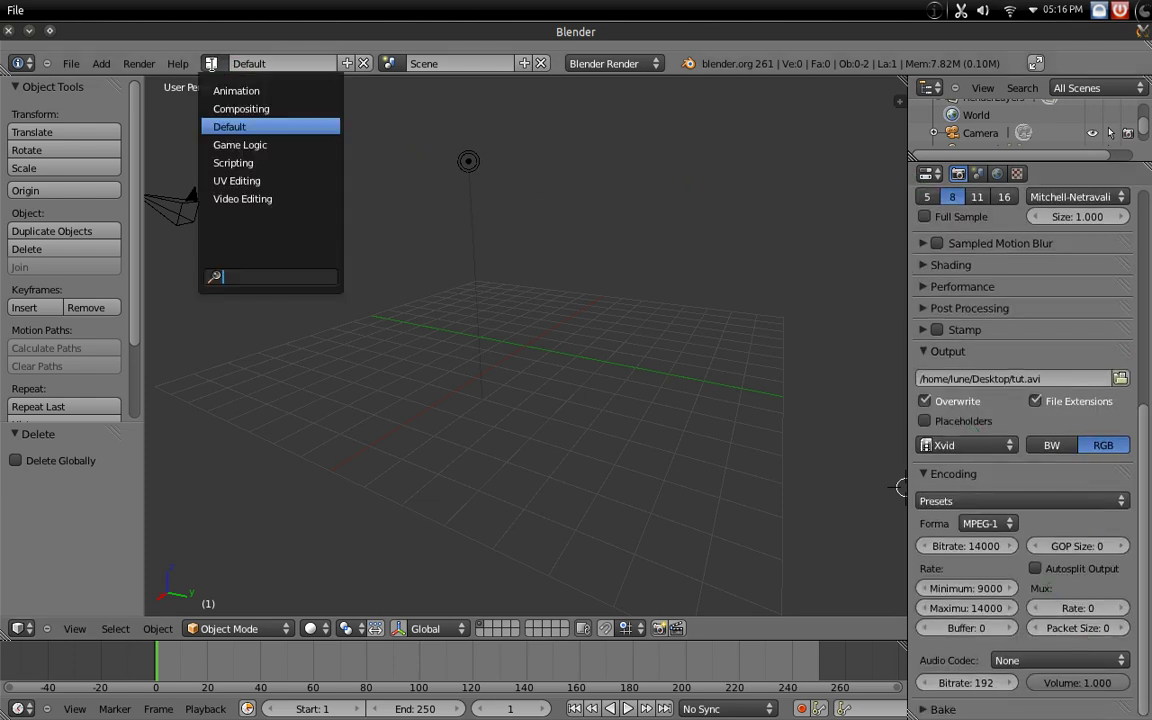
pyautogui.click(256, 199)
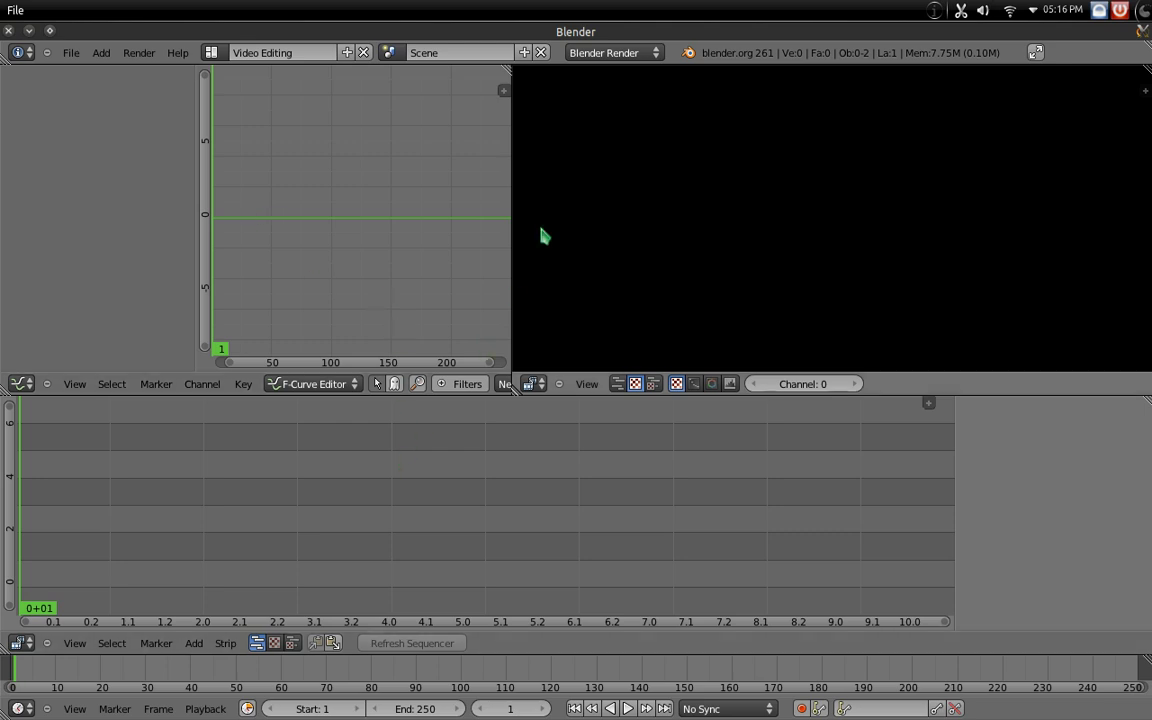
pyautogui.moveTo(512, 284); pyautogui.dragTo(565, 277)
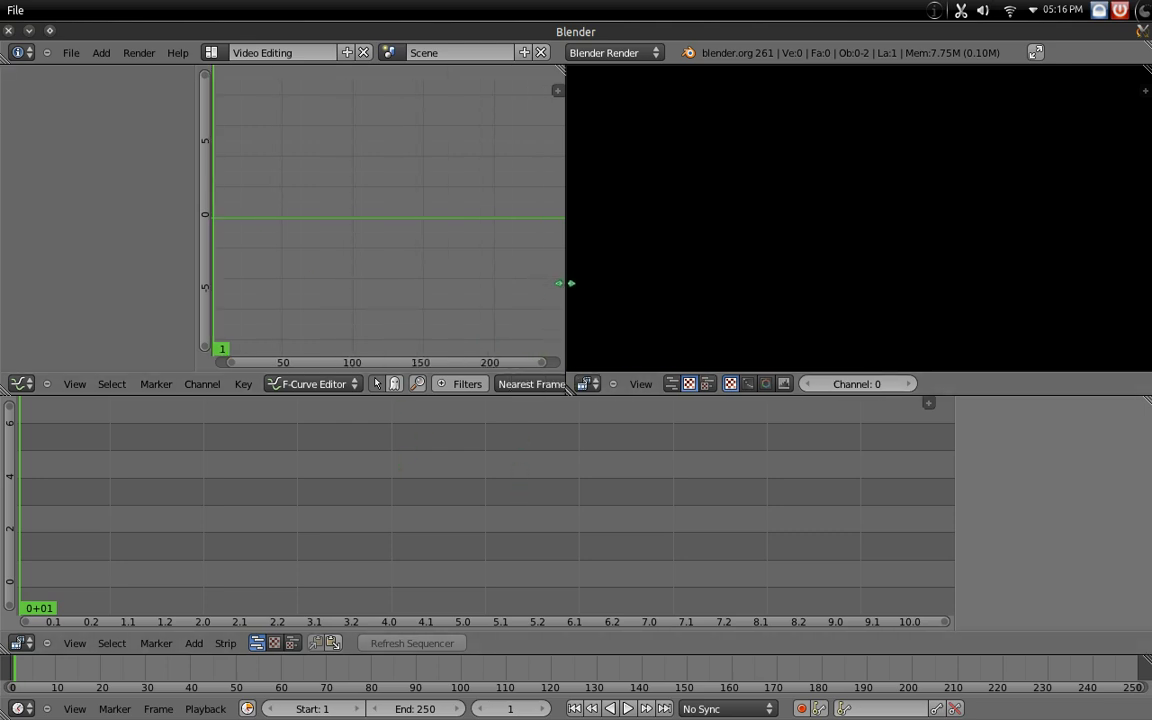
# Add testteleport.avi from the Videos folder as a movie strip and place it on channel 1 starting at frame 1
pyautogui.click(194, 643)
pyautogui.click(203, 609)
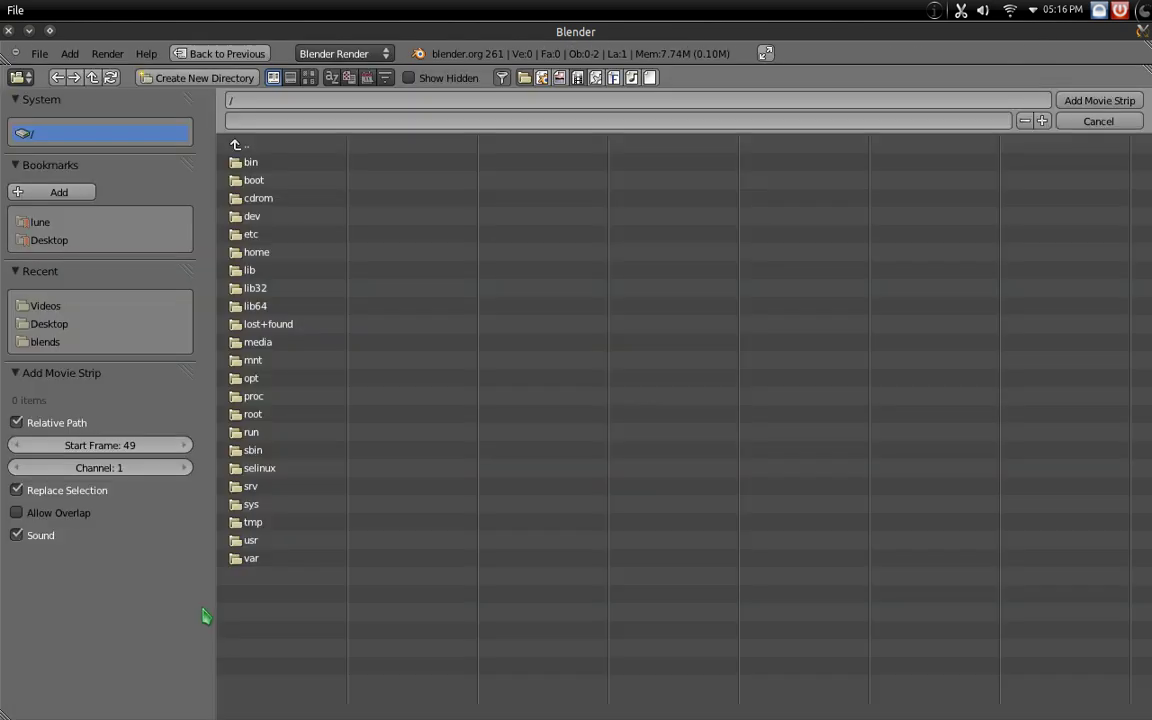
pyautogui.click(92, 307)
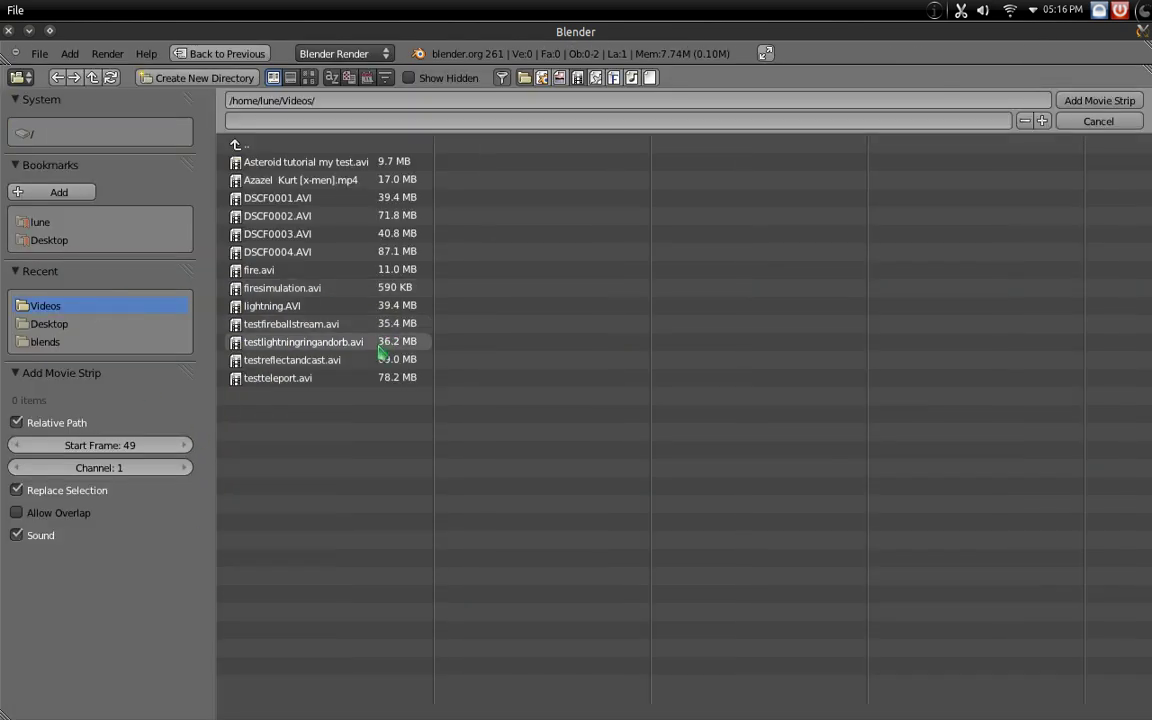
pyautogui.click(300, 378)
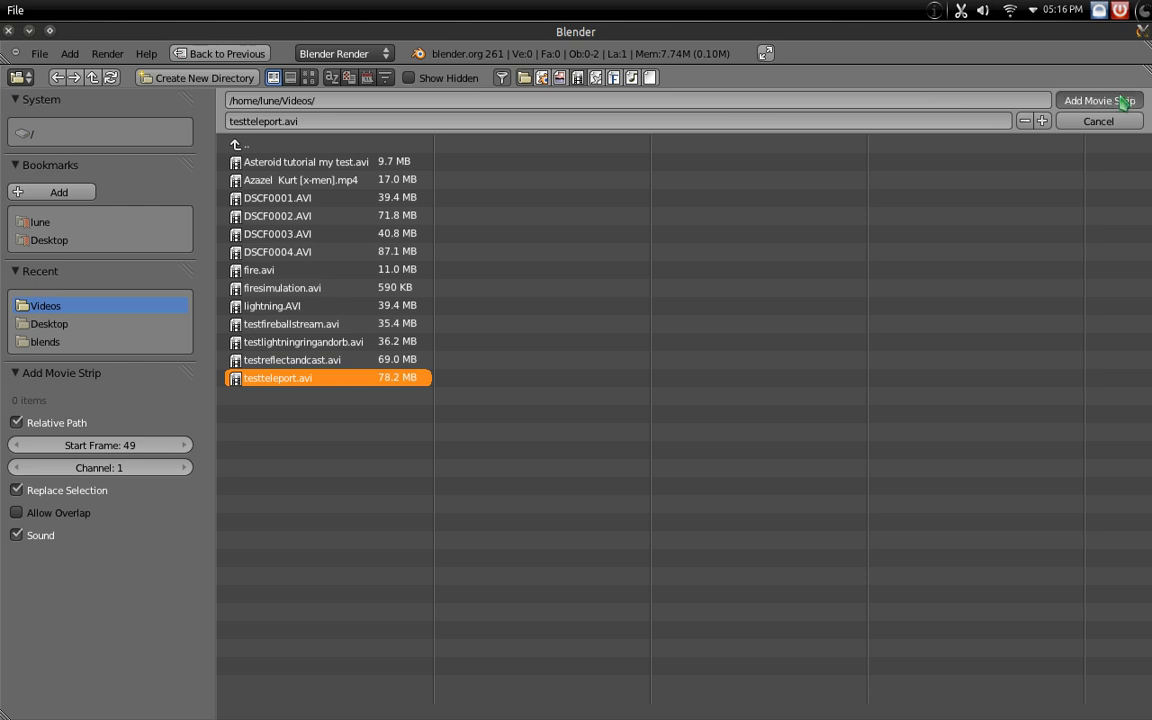
pyautogui.click(1070, 101)
pyautogui.press('g')
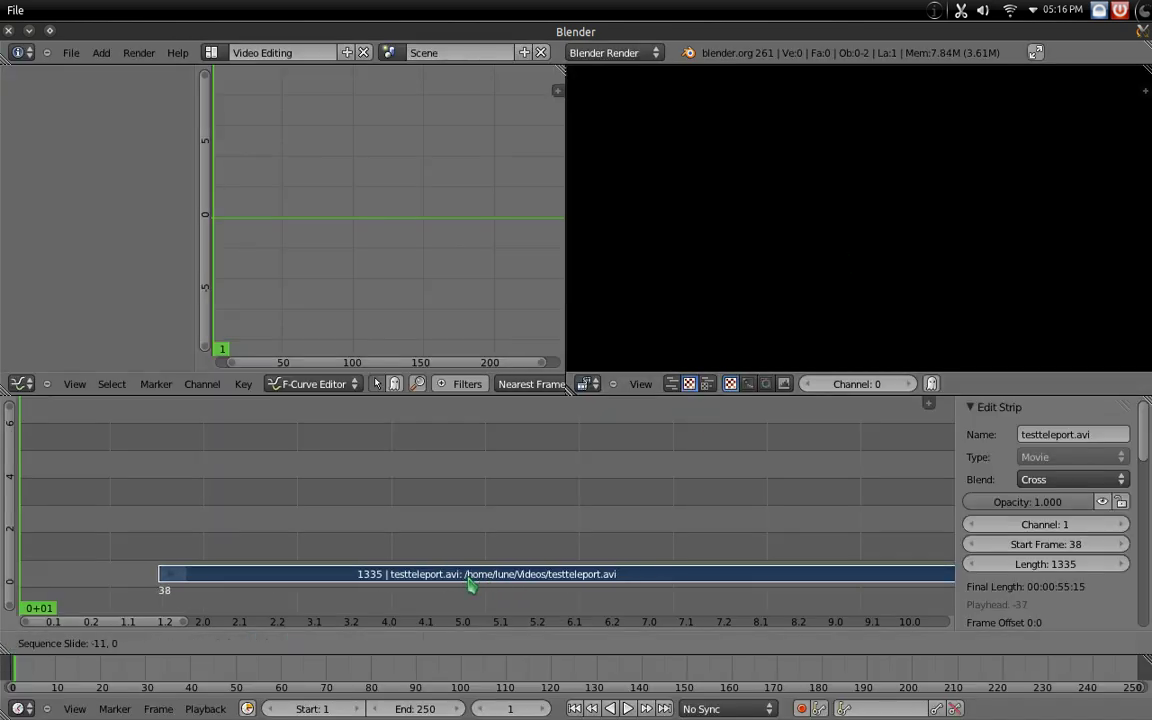
pyautogui.click(354, 582)
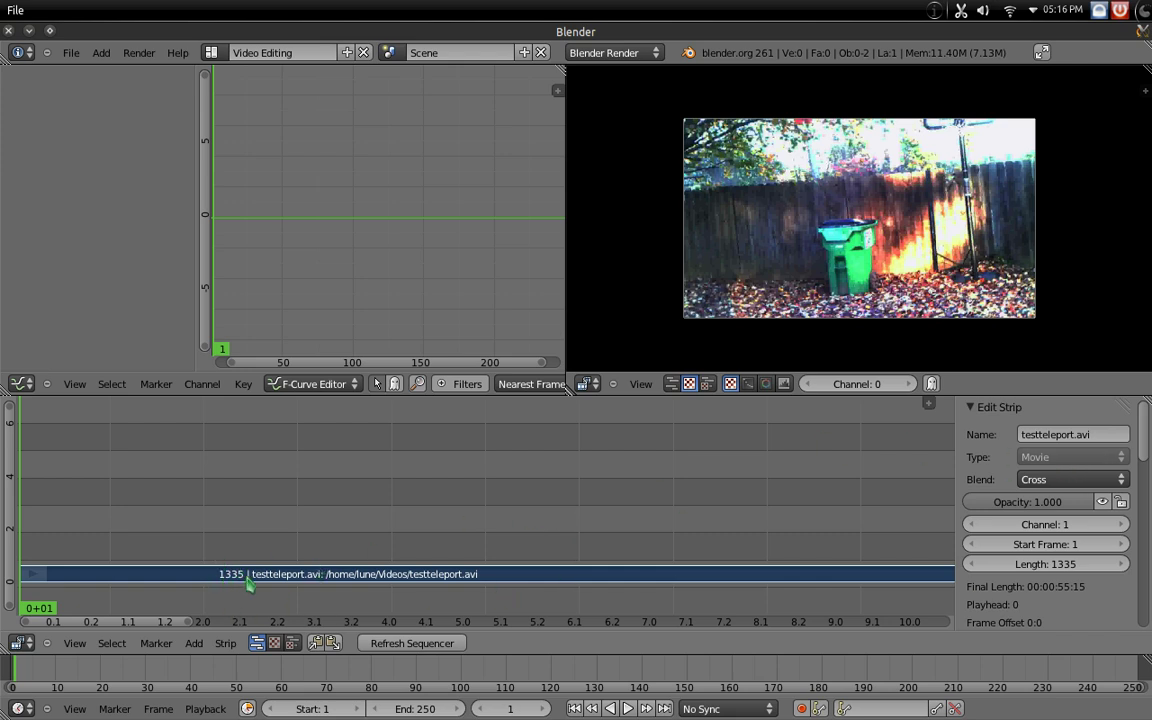
# Set the animation's end frame to 1335 and move the playhead to frame 464
pyautogui.click(410, 708)
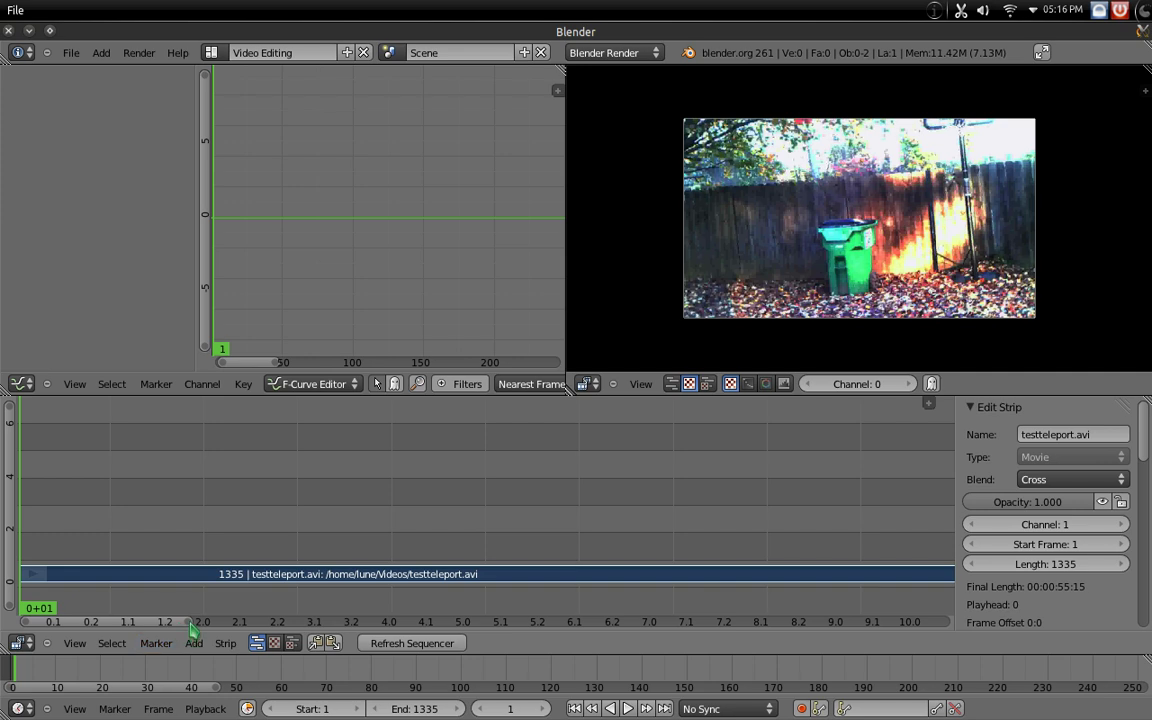
pyautogui.moveTo(190, 627); pyautogui.dragTo(1124, 592)
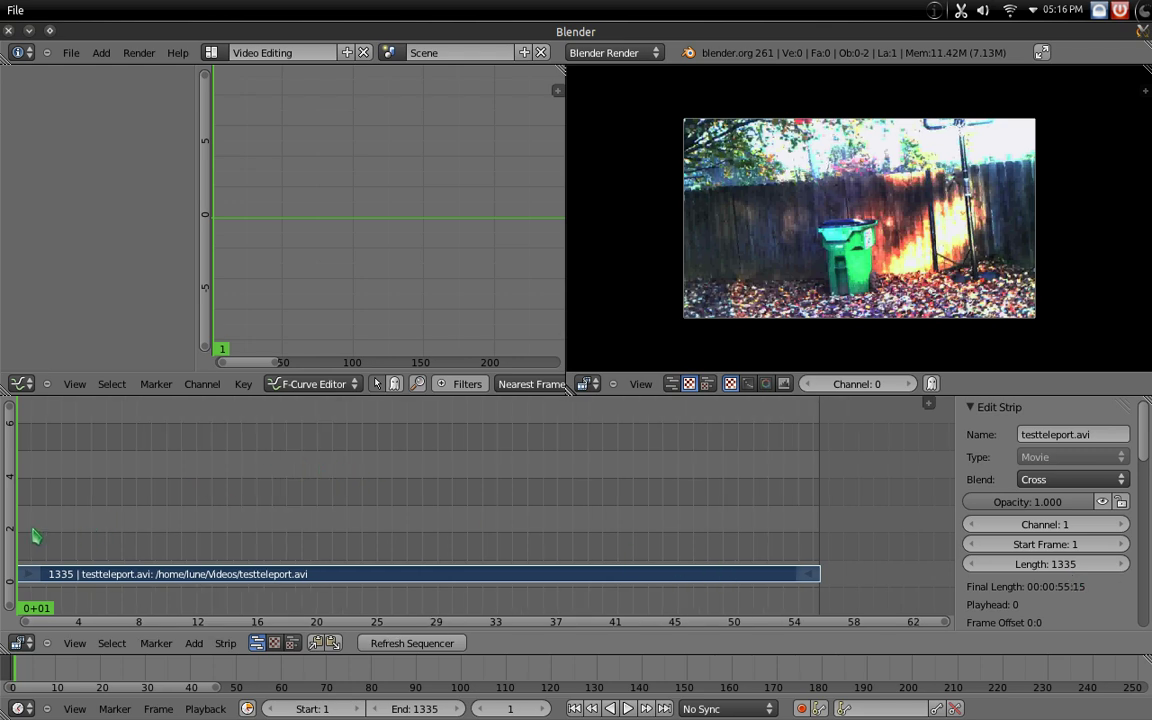
pyautogui.moveTo(34, 537); pyautogui.dragTo(297, 552)
pyautogui.scroll(2, 663, 309)
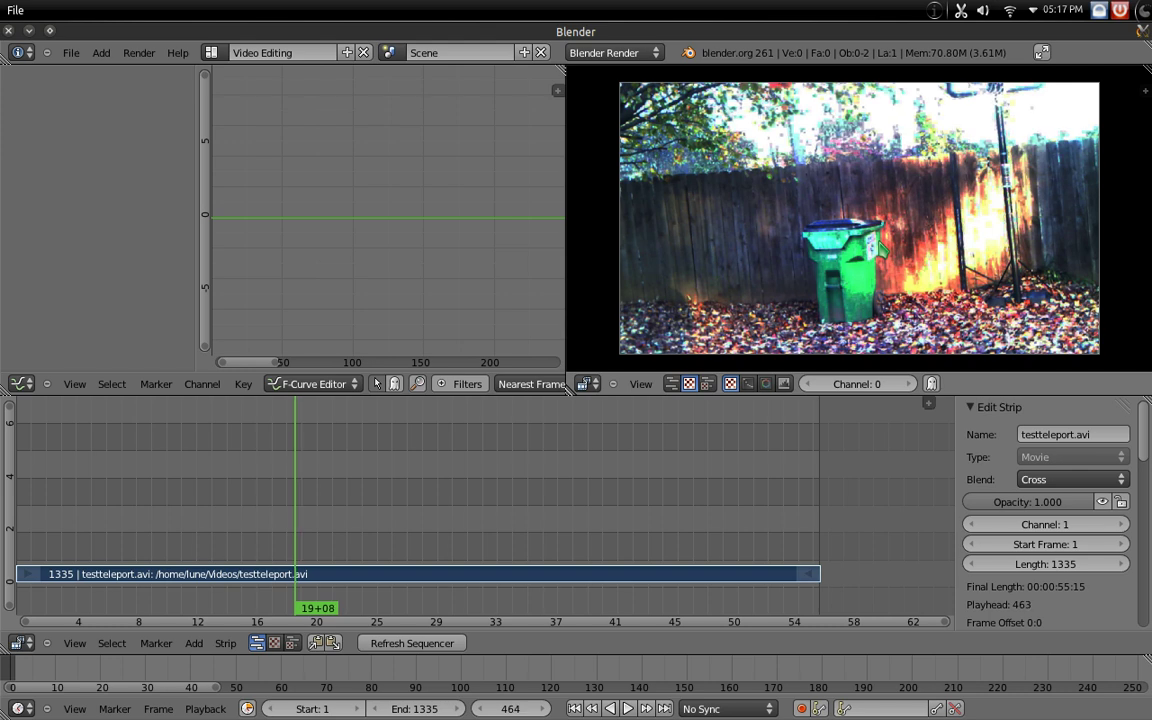
# Duplicate the testteleport.avi strip onto channel 2 and align the copy to start at frame 1
pyautogui.click(807, 579)
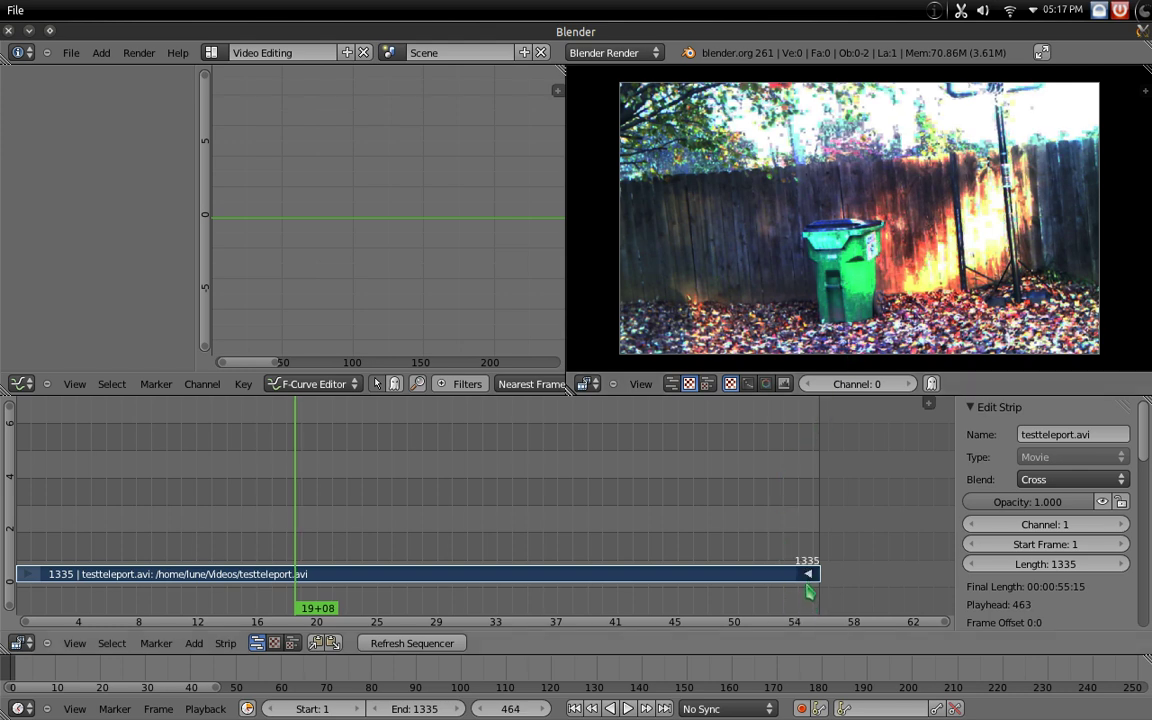
pyautogui.click(747, 581)
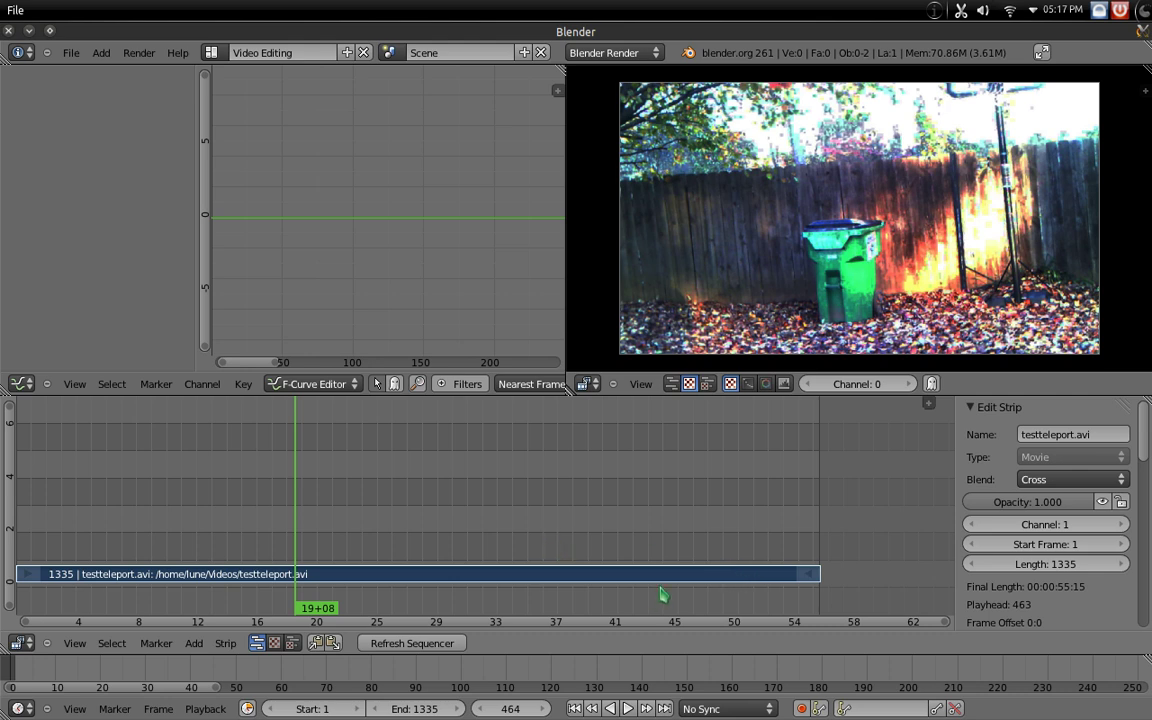
pyautogui.hotkey('shift', 'd')
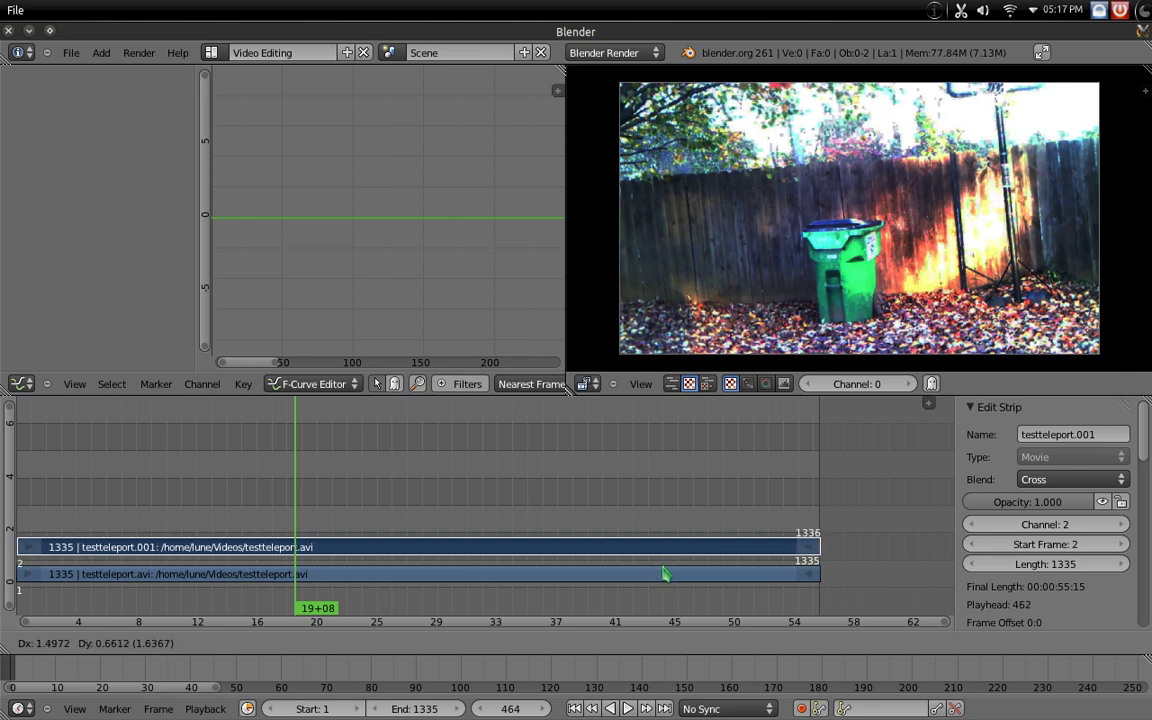
pyautogui.click(665, 575)
pyautogui.press('g')
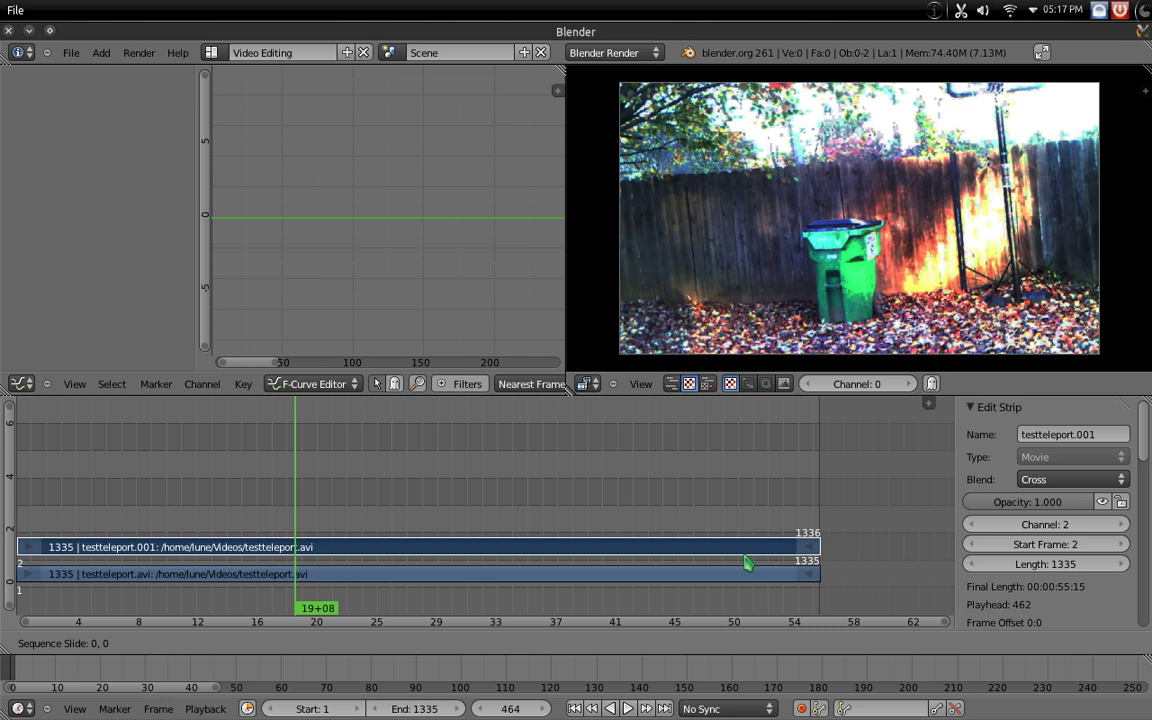
pyautogui.click(746, 563)
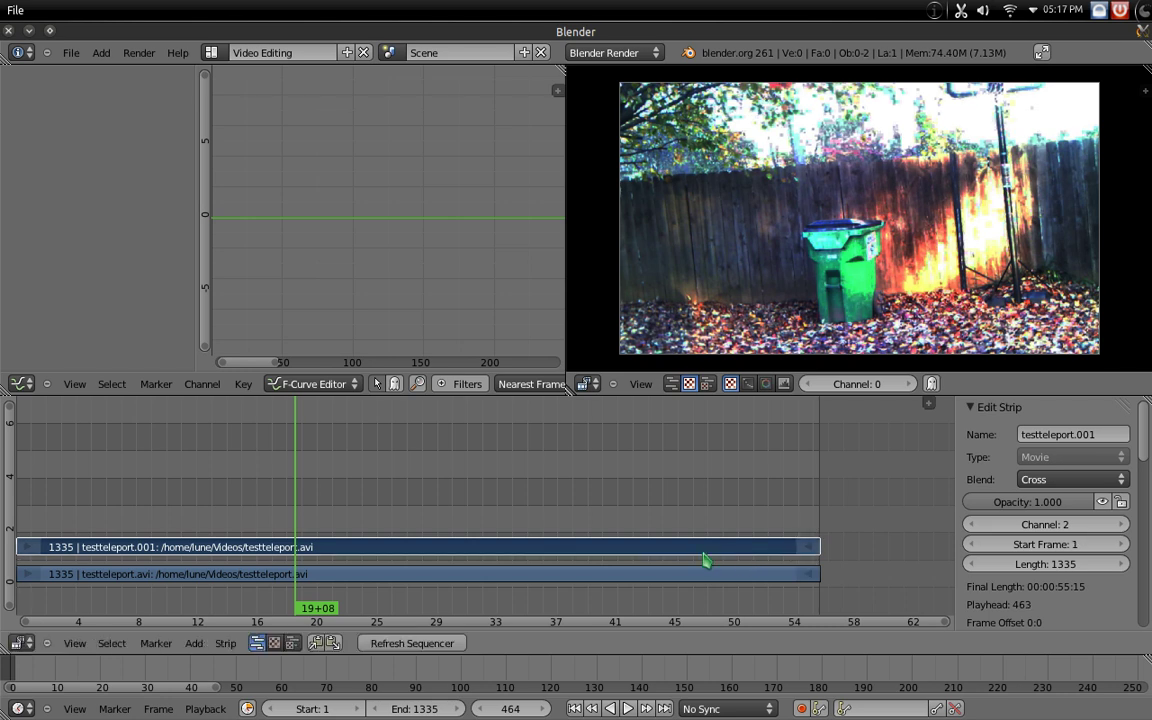
# Trim the end of the channel 1 strip to the playhead at frame 464
pyautogui.rightClick(808, 577)
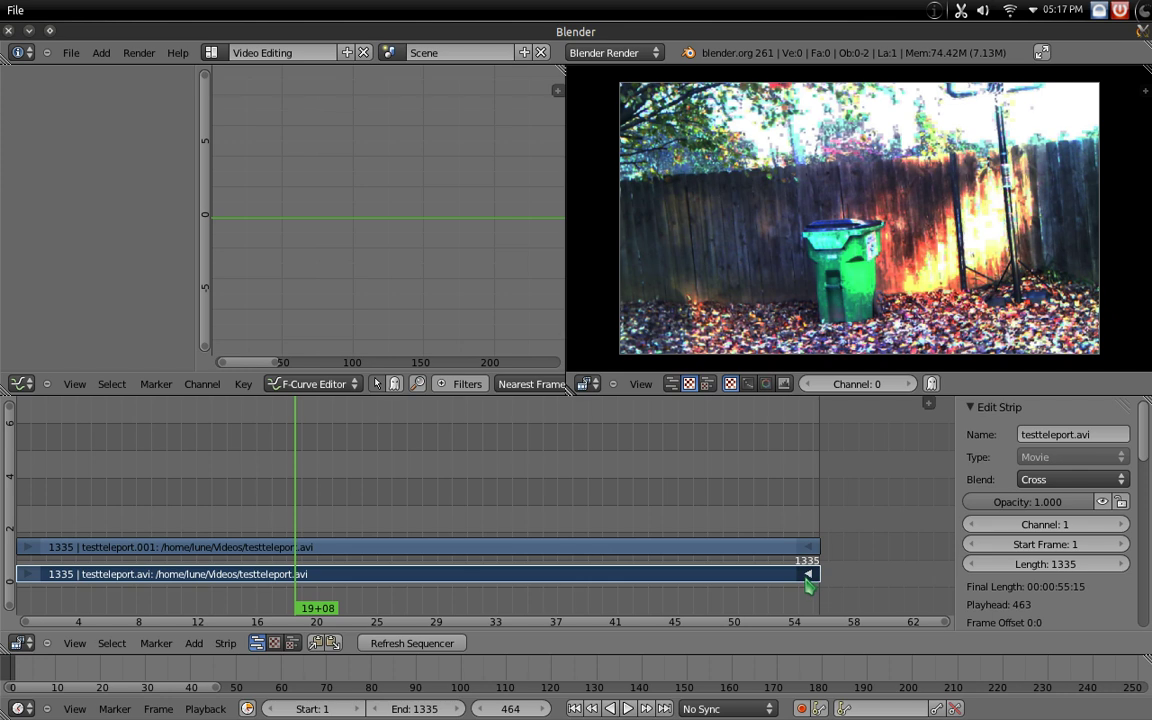
pyautogui.press('g')
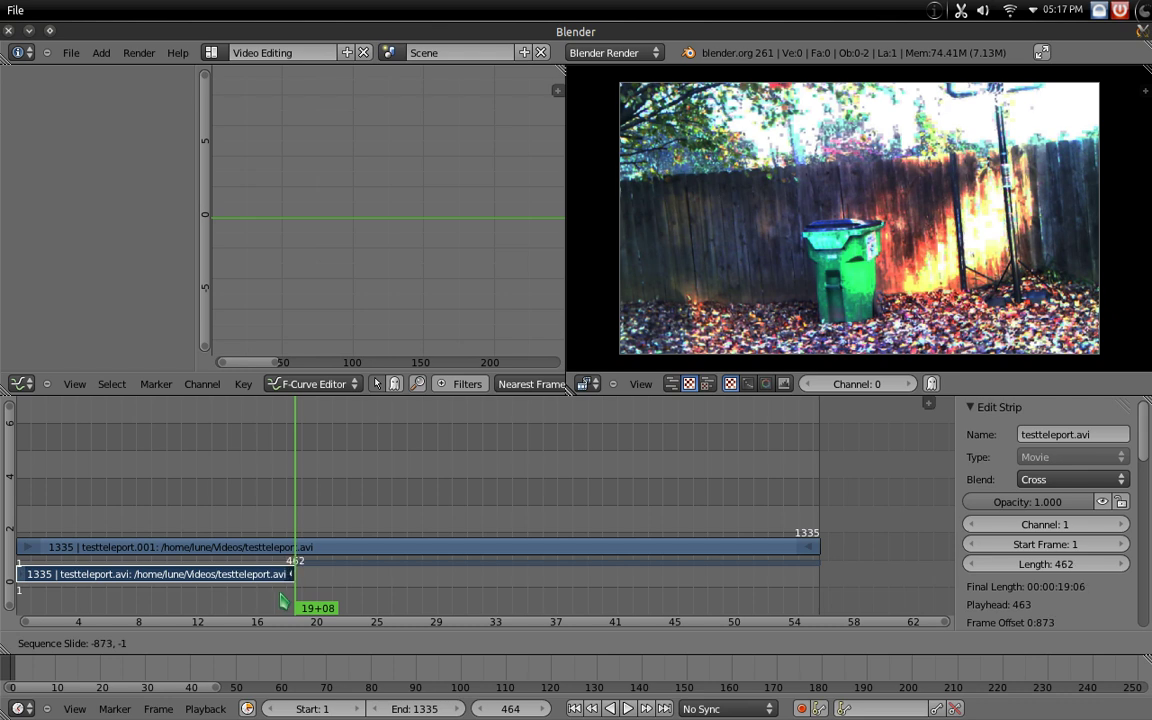
pyautogui.click(284, 601)
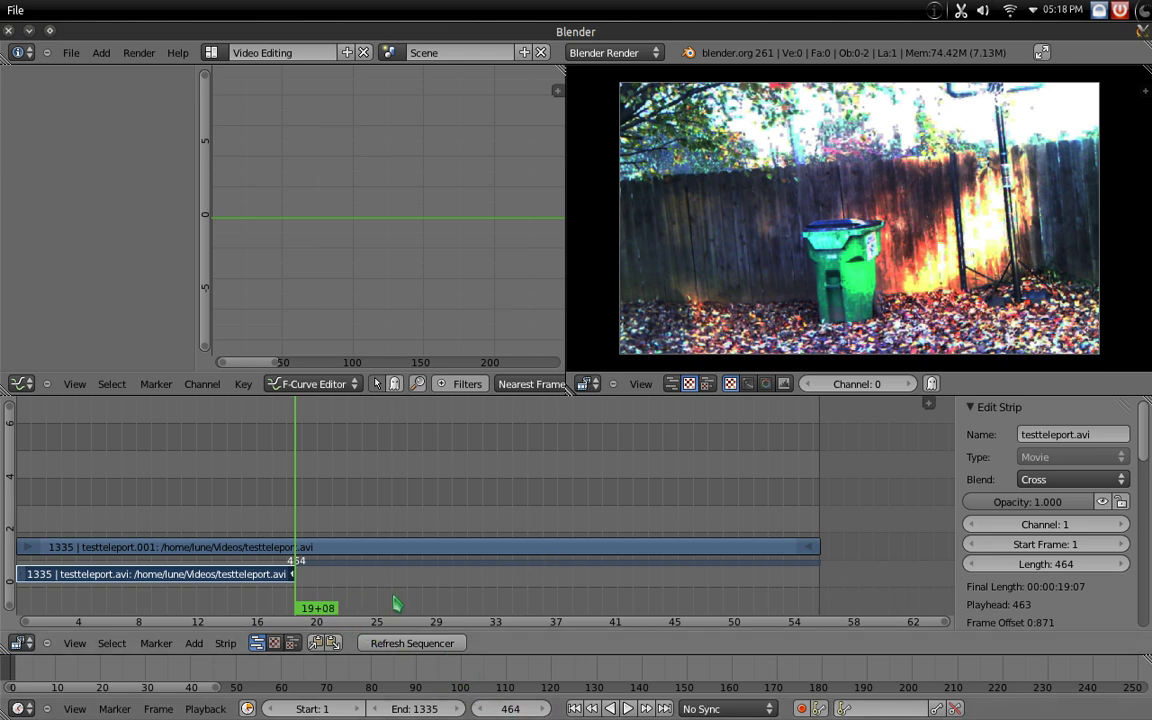
# Trim the start of the channel 1 strip to leave 25 frames and slide the clip to begin at frame 1
pyautogui.moveTo(22, 578); pyautogui.dragTo(288, 590, button='right')
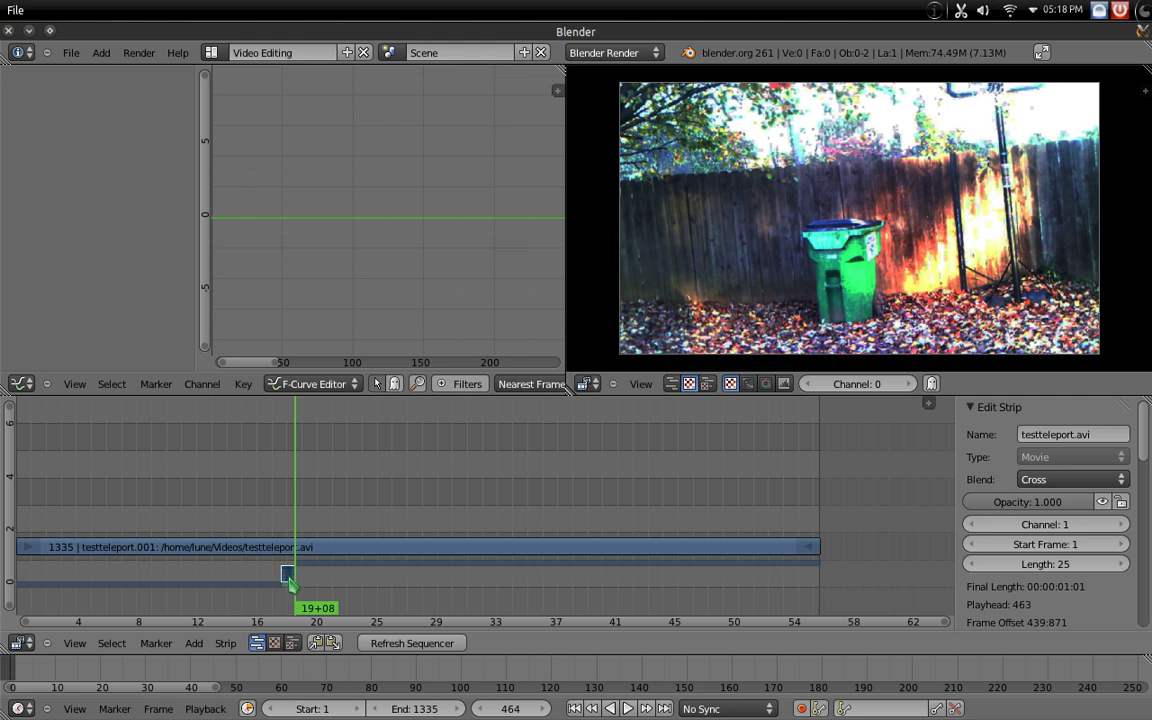
pyautogui.moveTo(289, 578); pyautogui.dragTo(26, 575, button='right')
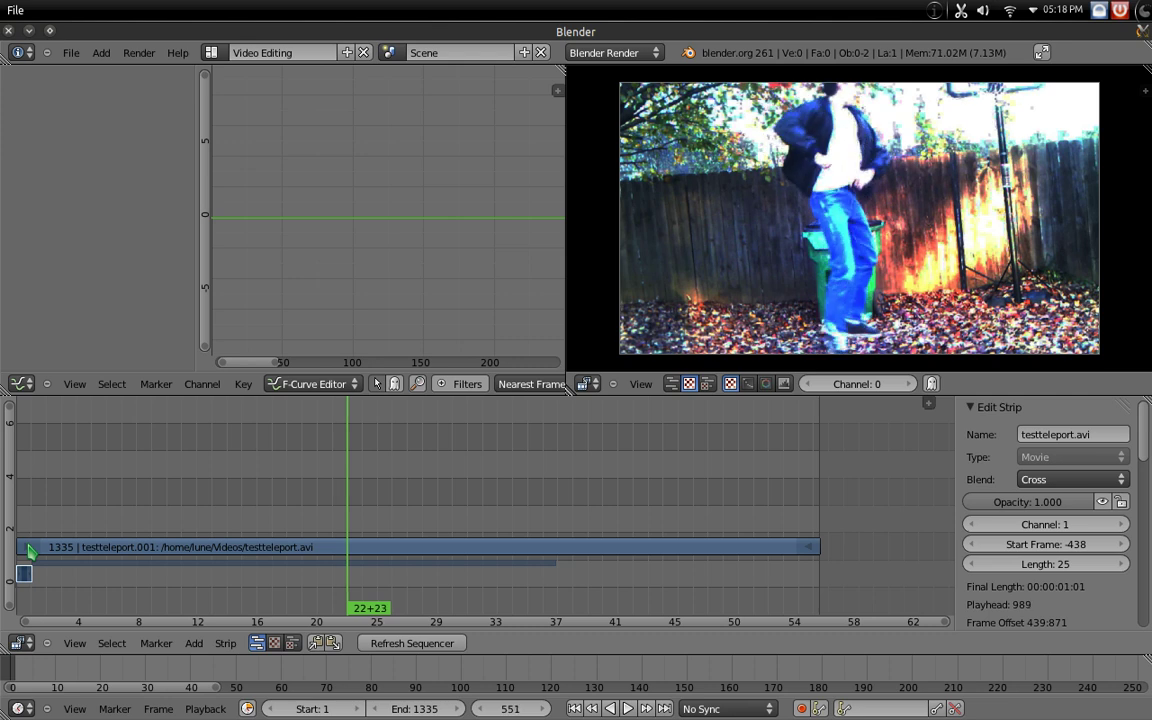
# Trim the start of the channel 2 strip to frame 551, where the playhead stands
pyautogui.press('Left')
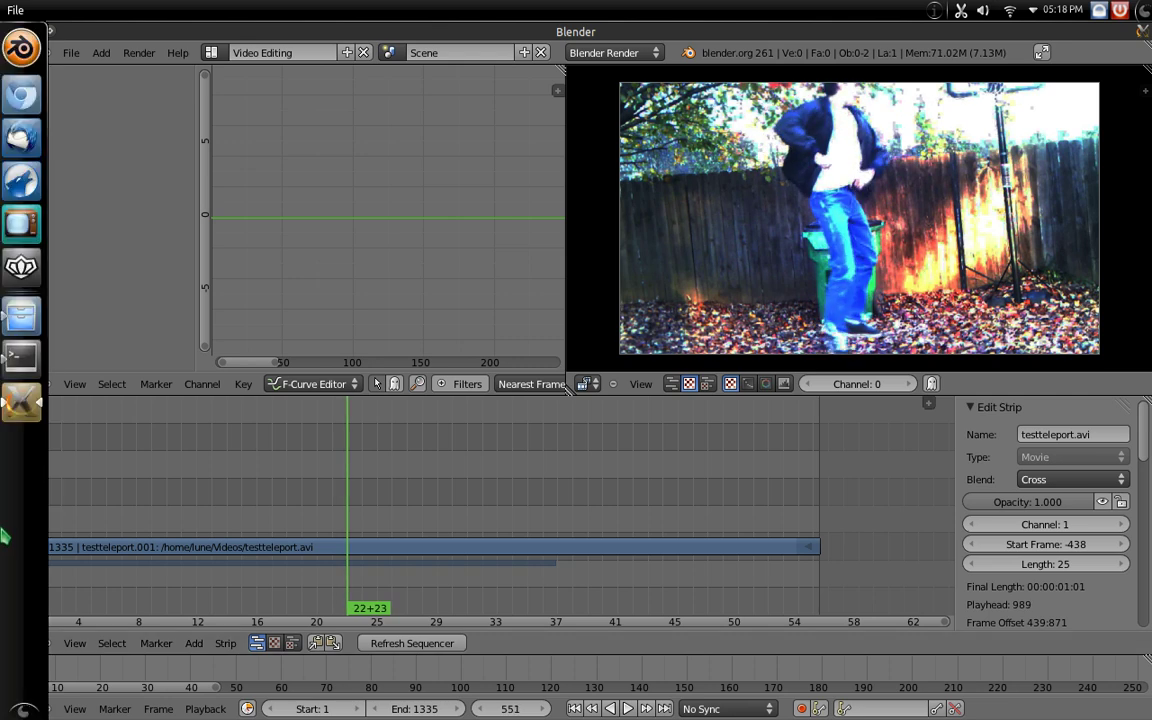
pyautogui.rightClick(40, 546)
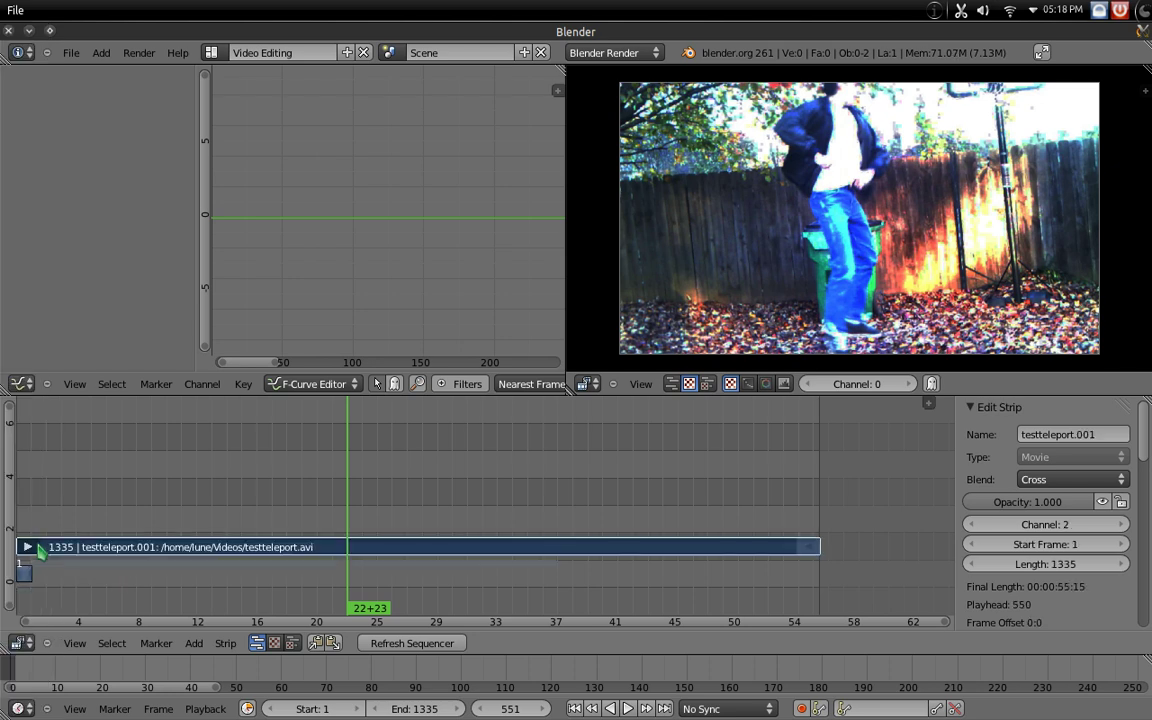
pyautogui.press('g')
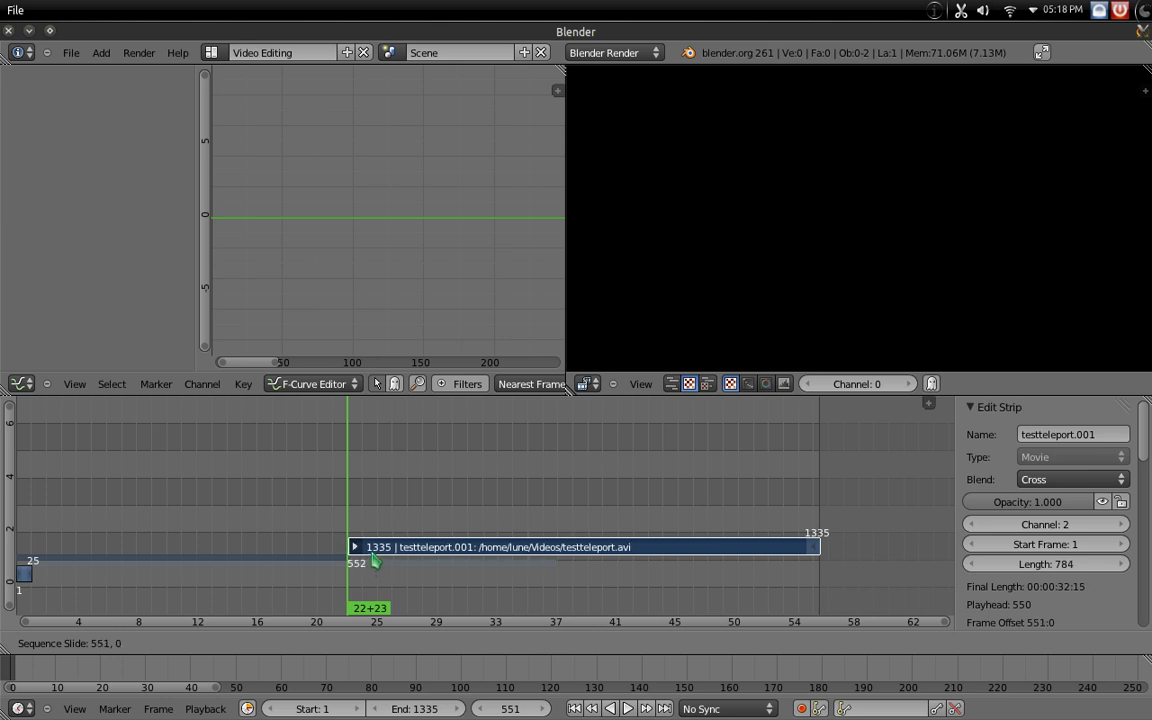
pyautogui.click(373, 560)
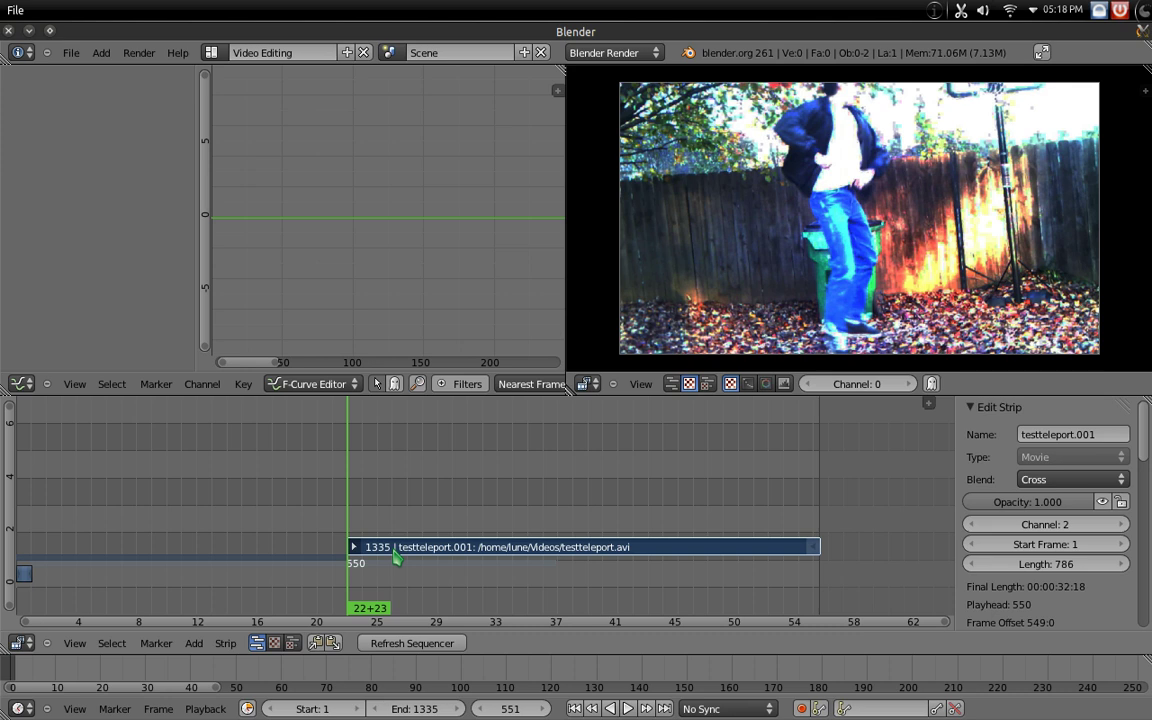
pyautogui.scroll(4, 396, 557)
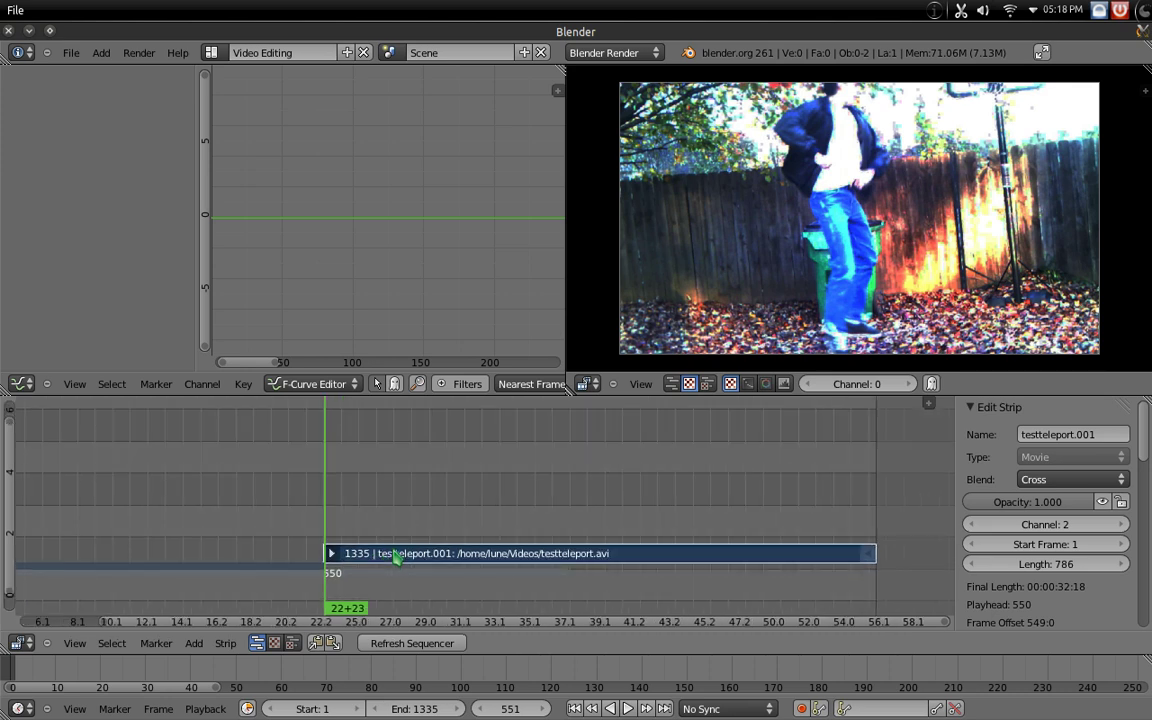
pyautogui.scroll(3, 396, 557)
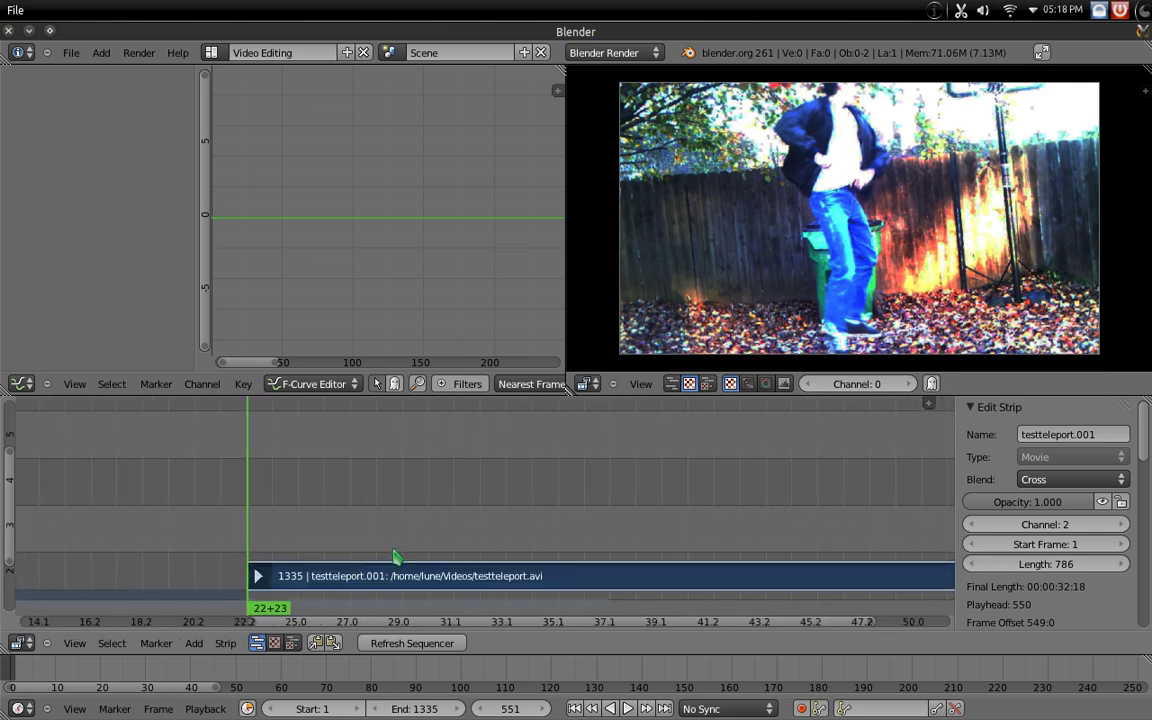
pyautogui.moveTo(507, 412); pyautogui.dragTo(532, 406, button='middle')
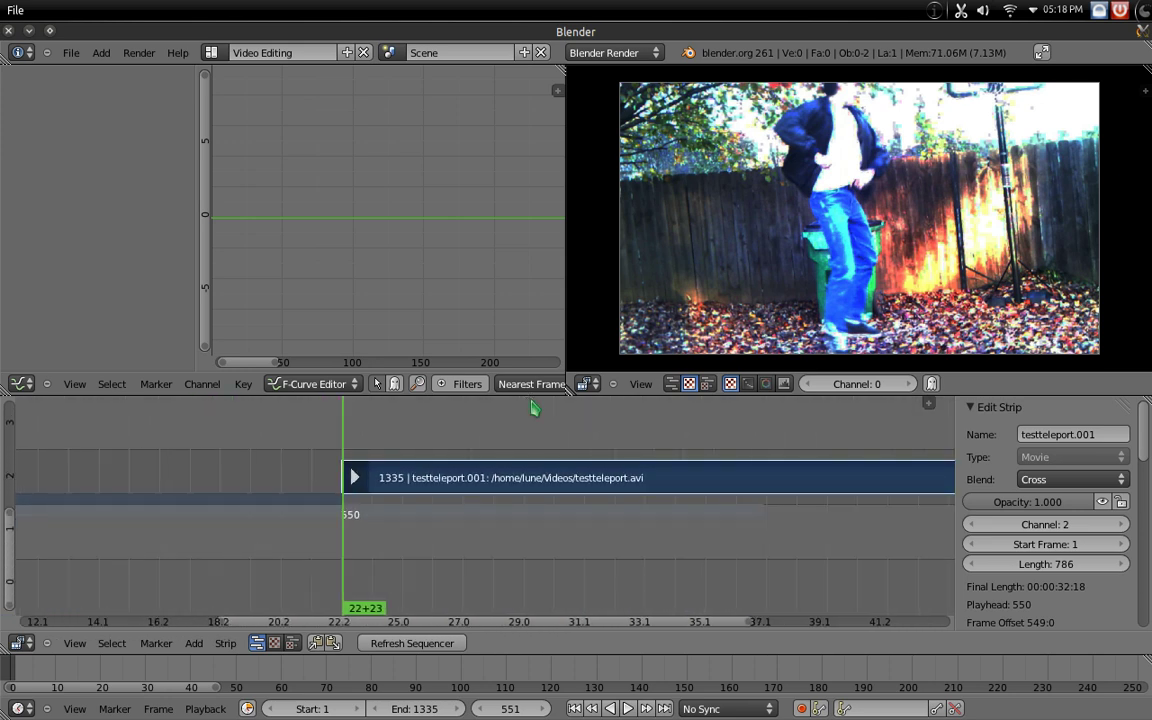
pyautogui.press('g')
pyautogui.click(373, 524)
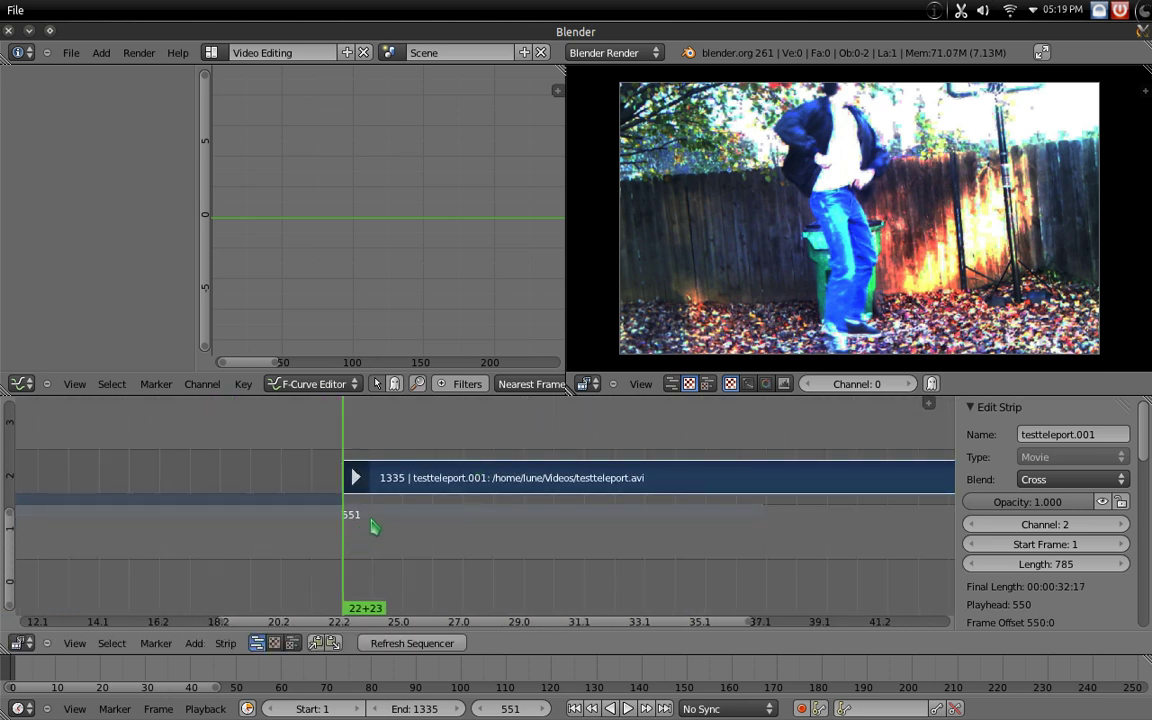
# Move the playhead to frame 576 and trim the end of the channel 2 strip to it
pyautogui.scroll(-1, 393, 542)
pyautogui.hotkey('alt', 'a')
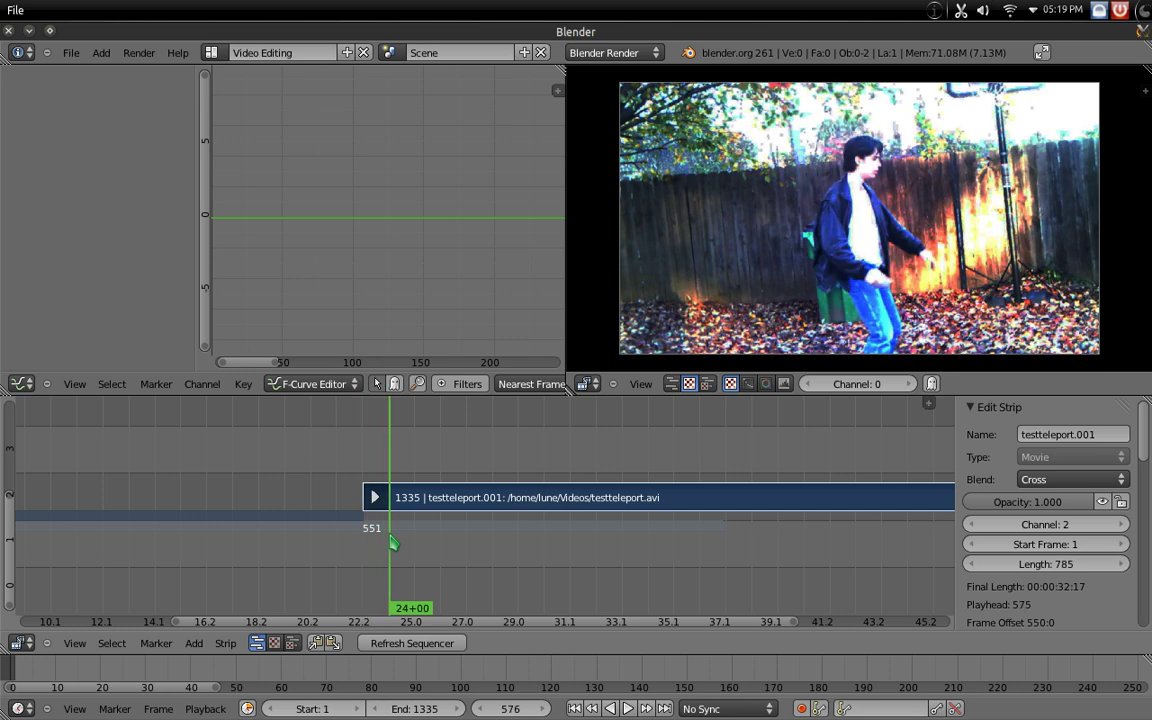
pyautogui.press('Home')
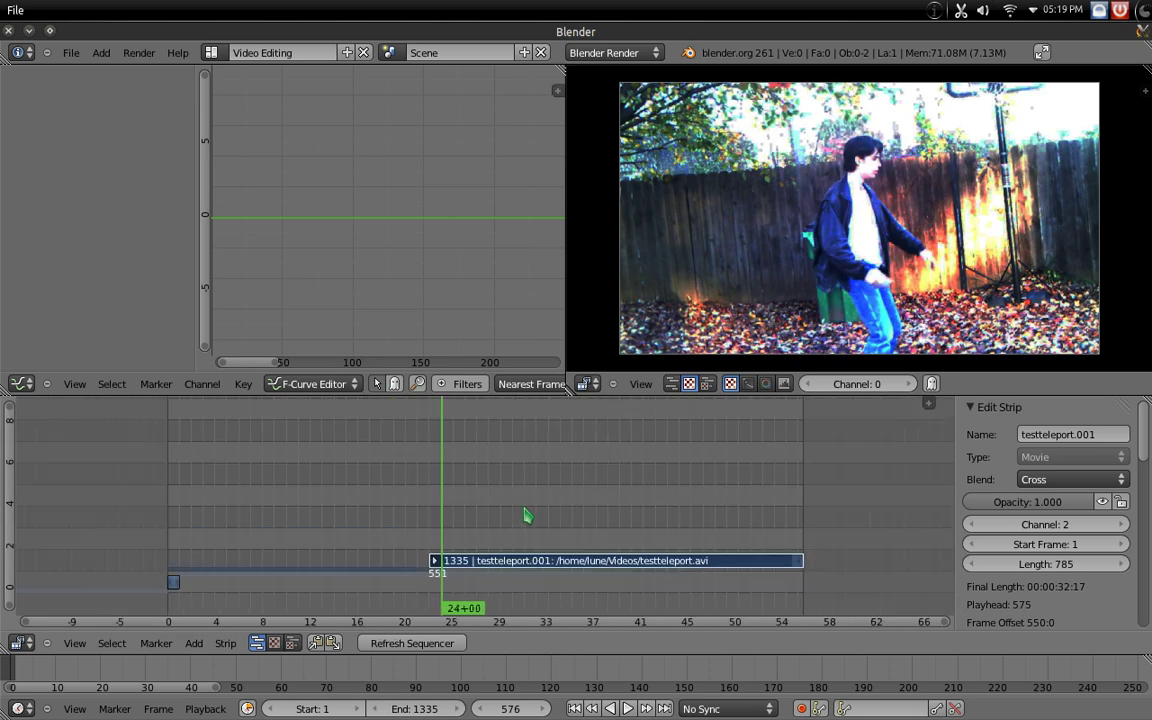
pyautogui.rightClick(795, 568)
pyautogui.press('g')
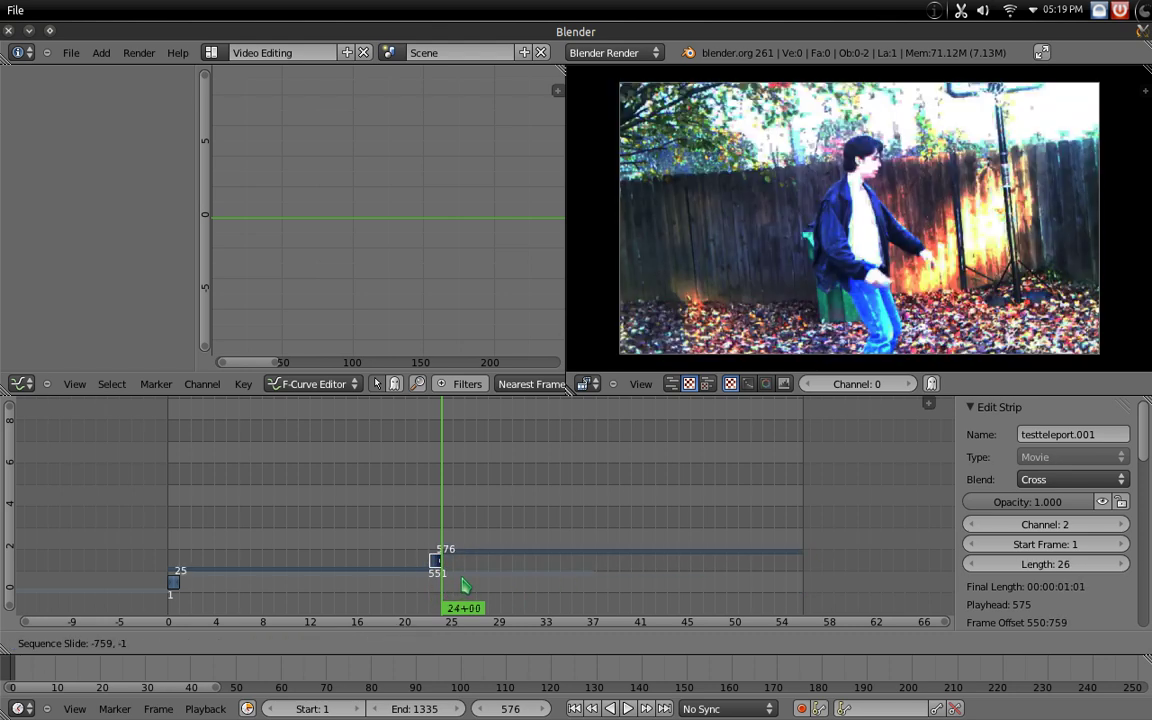
pyautogui.click(463, 585)
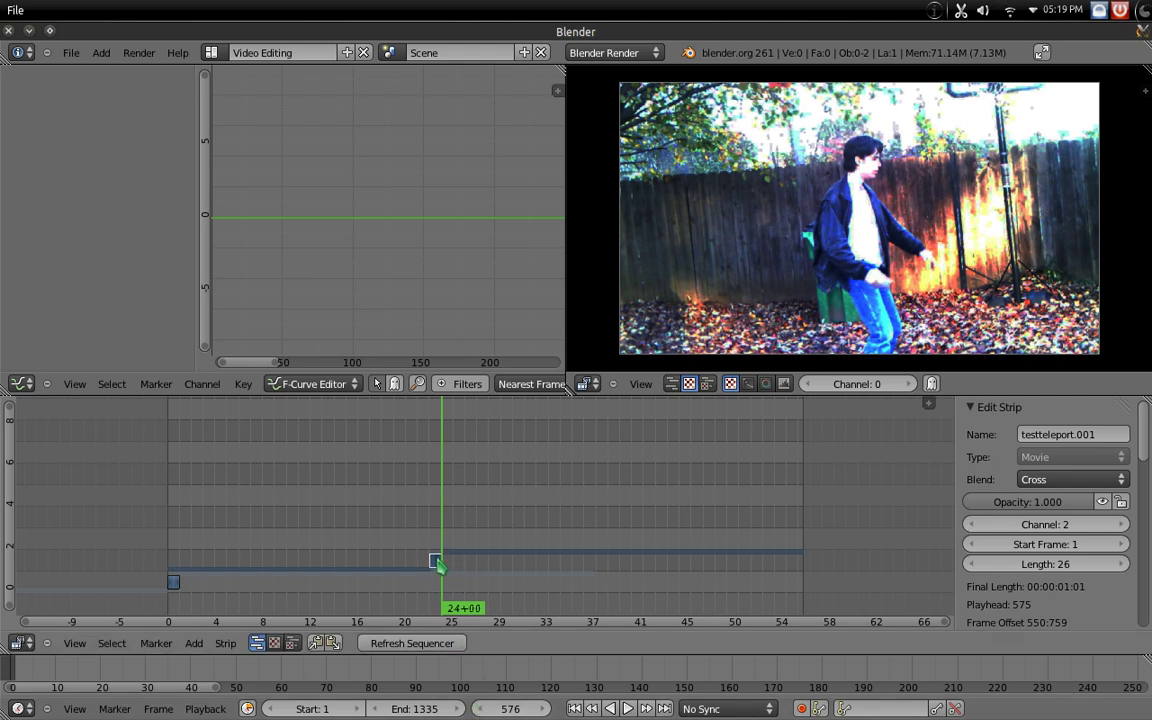
# Slide the channel 2 strip back so it starts at frame 26, directly after the channel 1 strip
pyautogui.press('g')
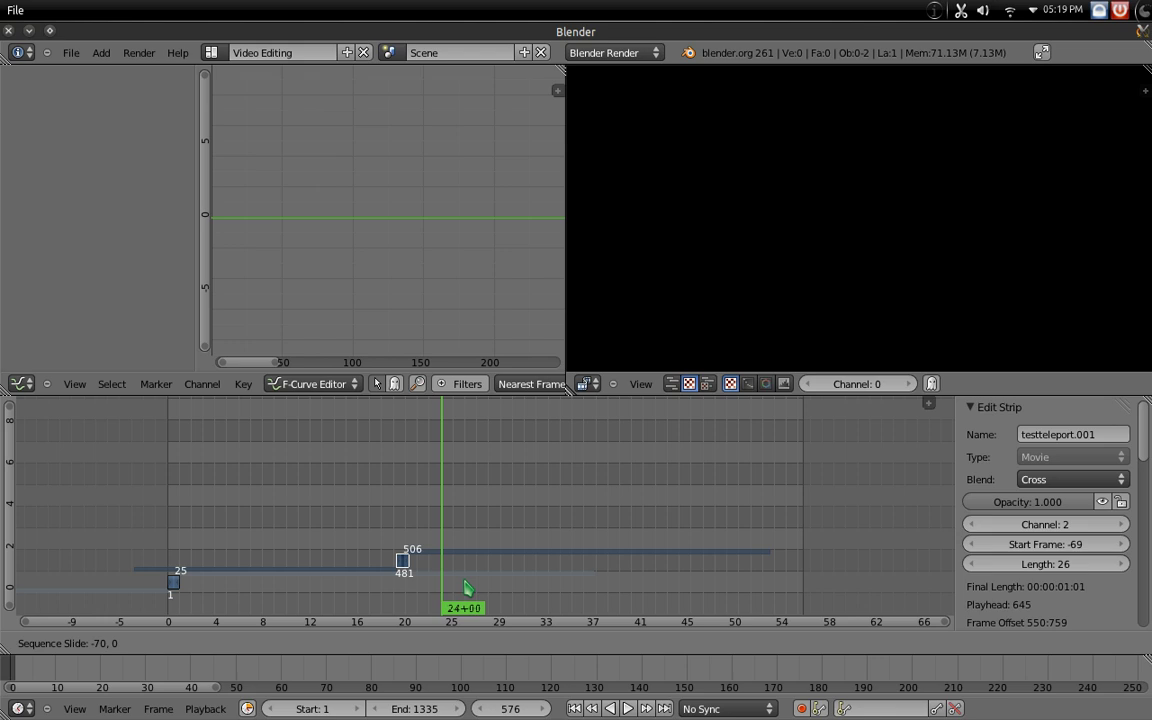
pyautogui.click(365, 585)
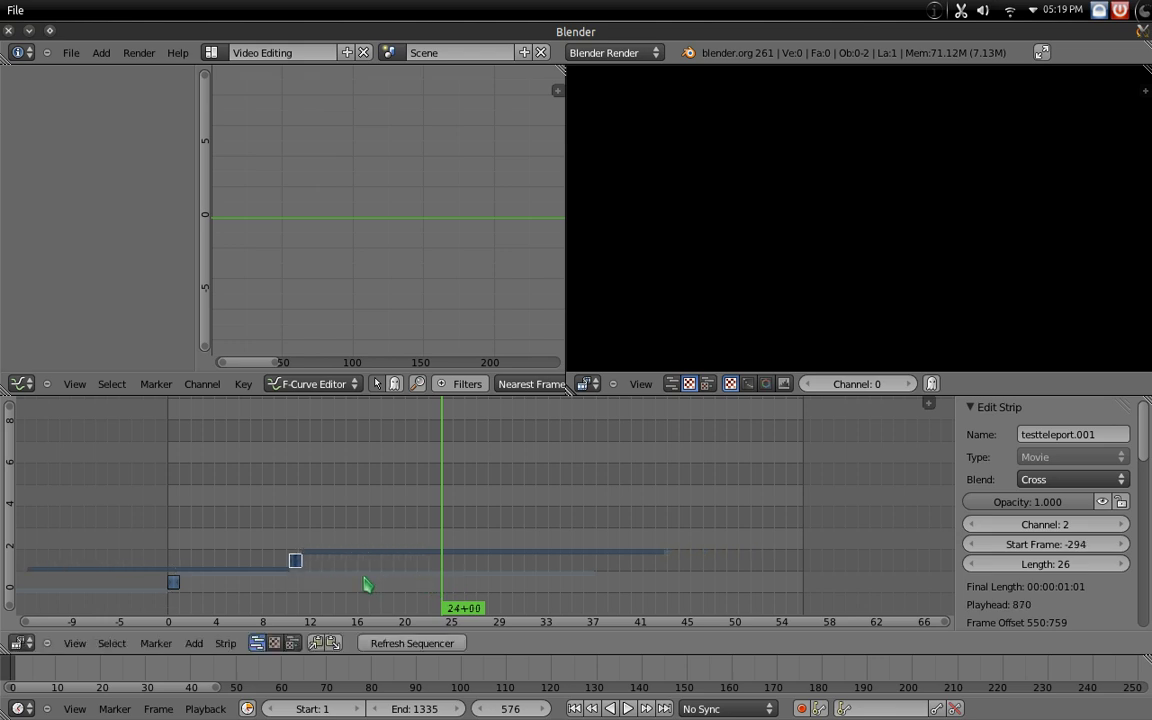
pyautogui.press('g')
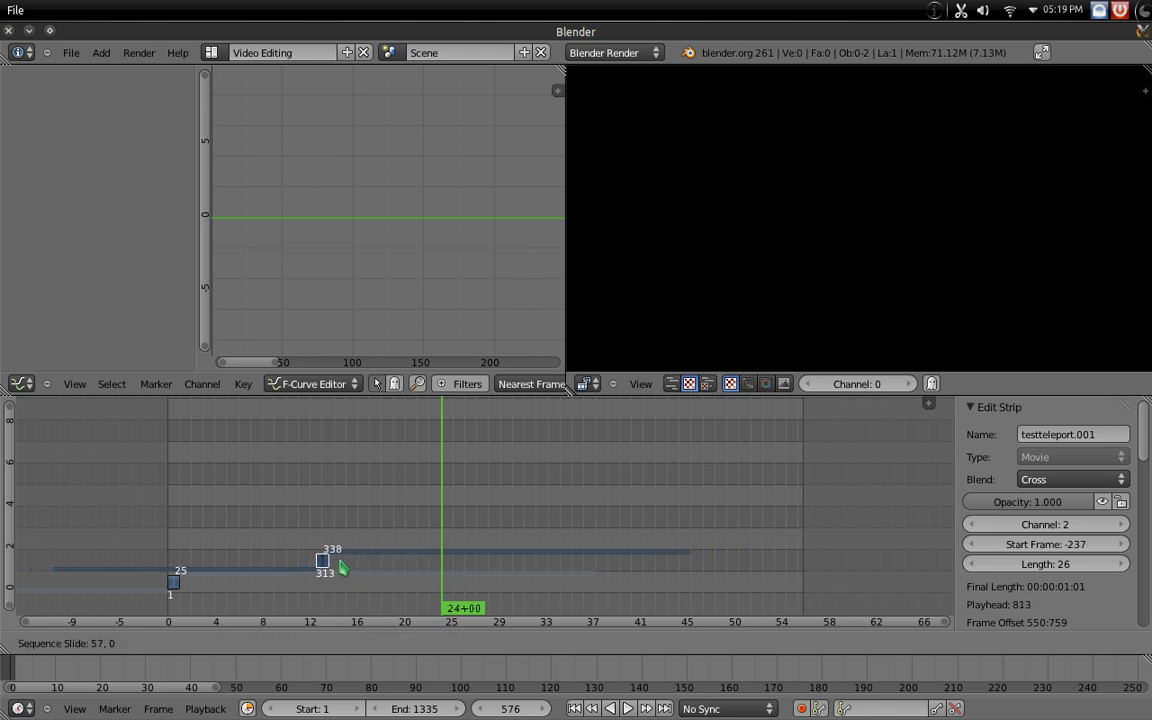
pyautogui.click(362, 573)
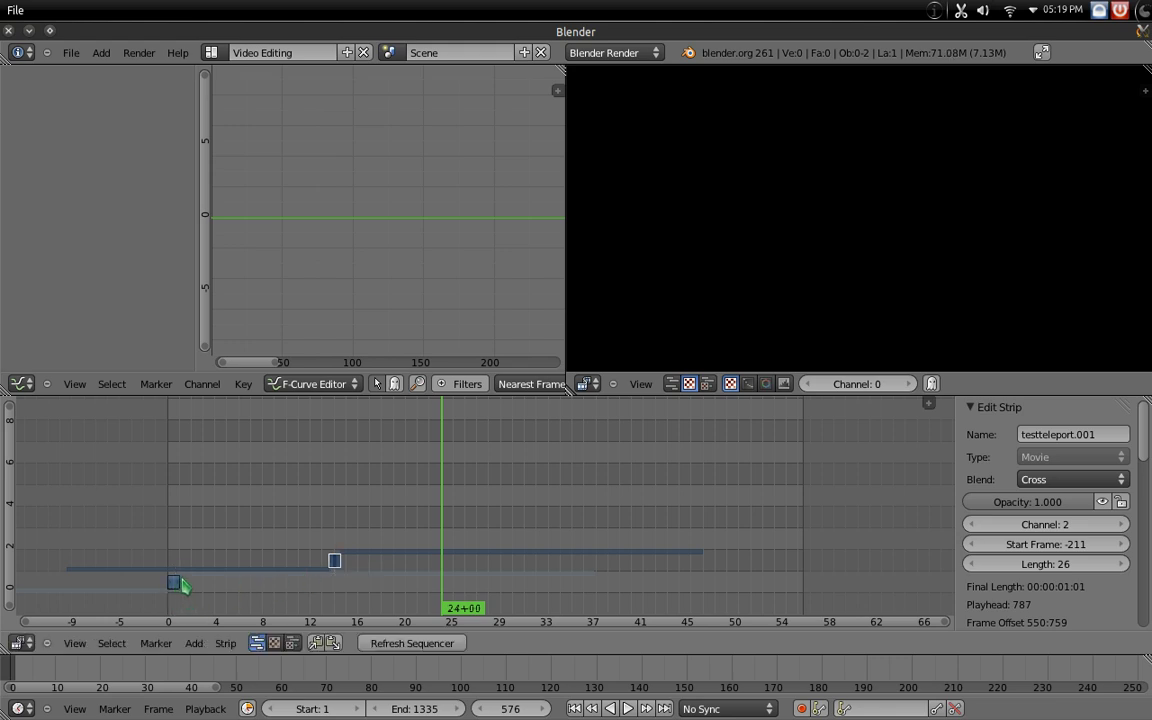
pyautogui.press('g')
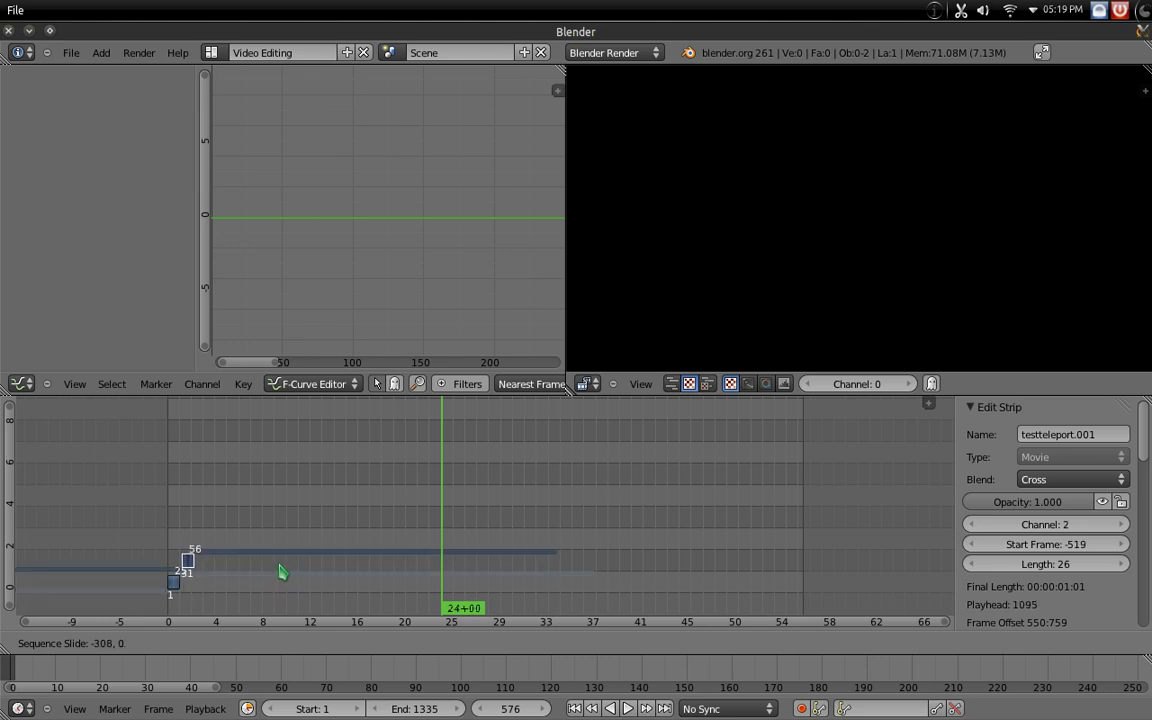
pyautogui.click(279, 570)
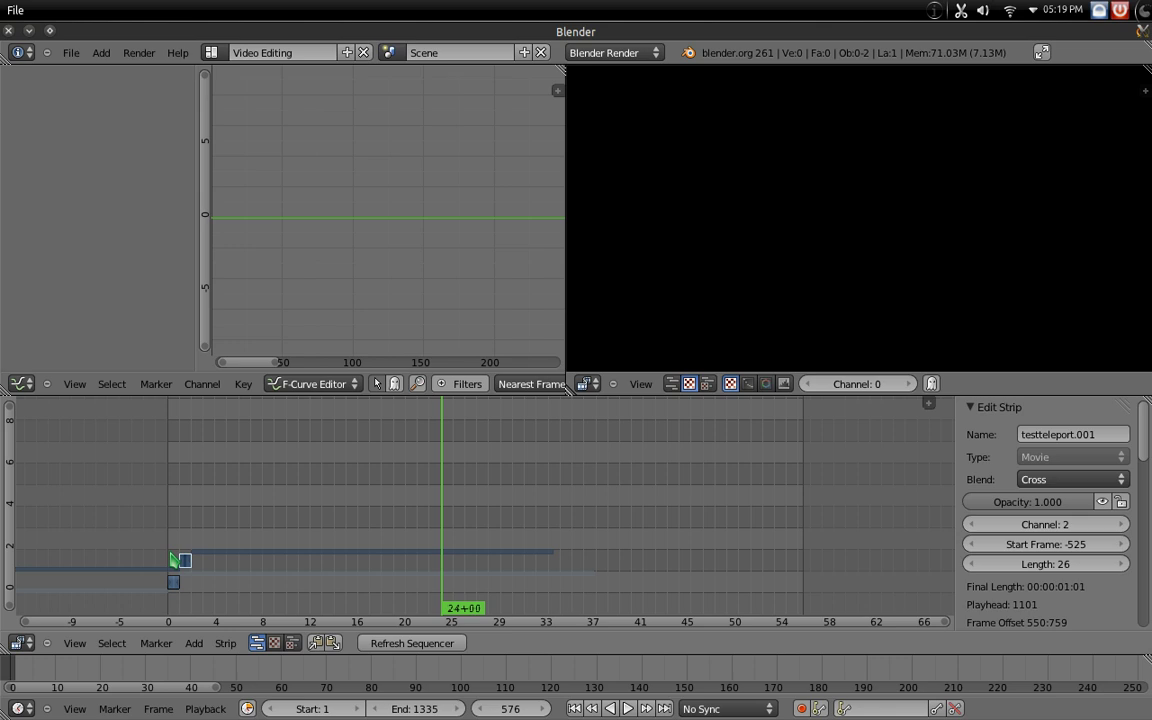
pyautogui.scroll(5, 172, 558)
pyautogui.moveTo(172, 558); pyautogui.dragTo(1126, 334, button='middle')
pyautogui.press('g')
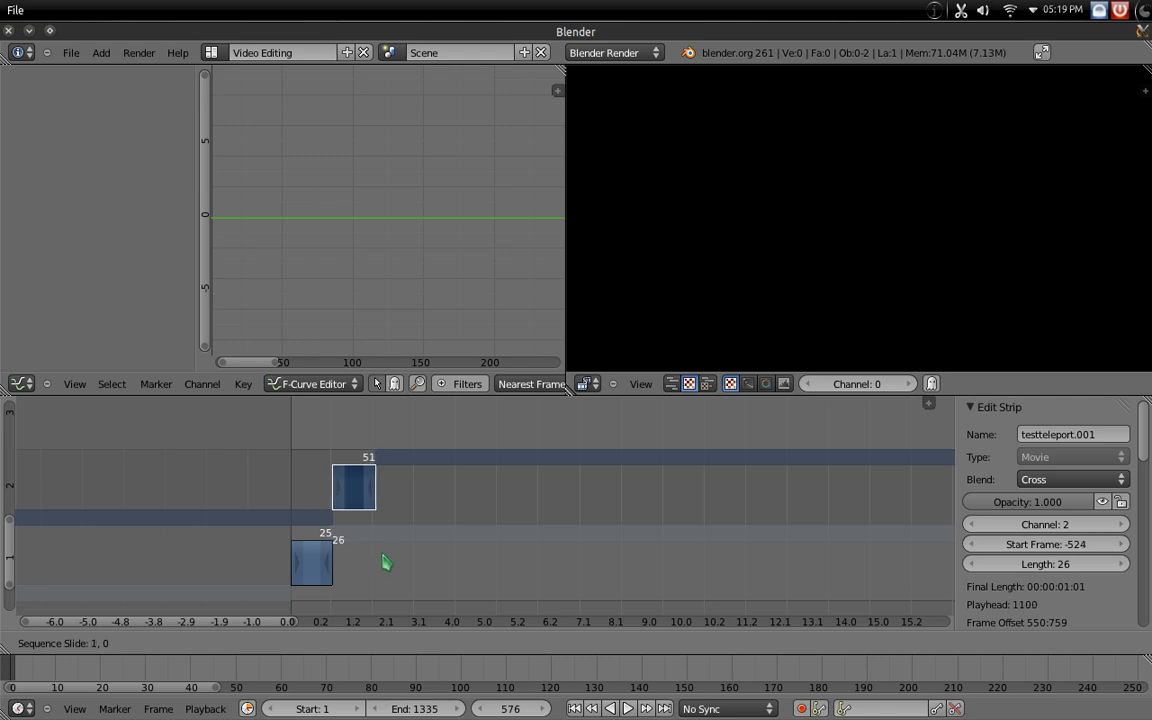
pyautogui.click(385, 563)
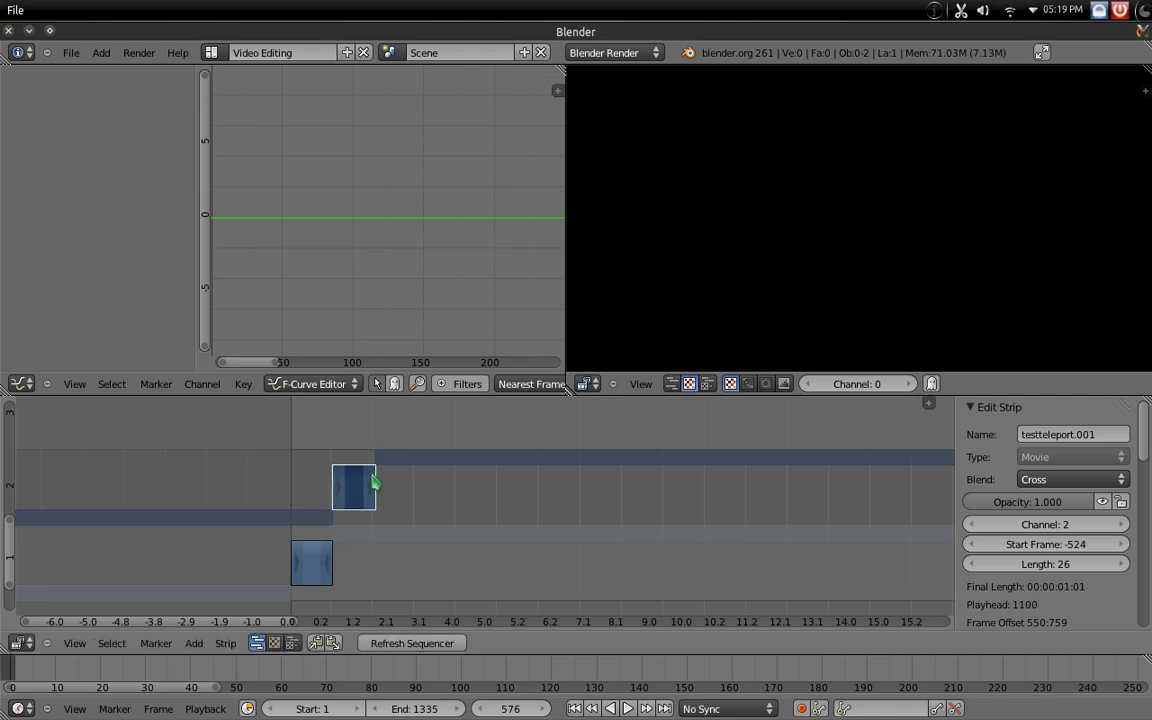
# Set the scene's end frame to 51
pyautogui.click(423, 710)
pyautogui.write('51')
pyautogui.press('Return')
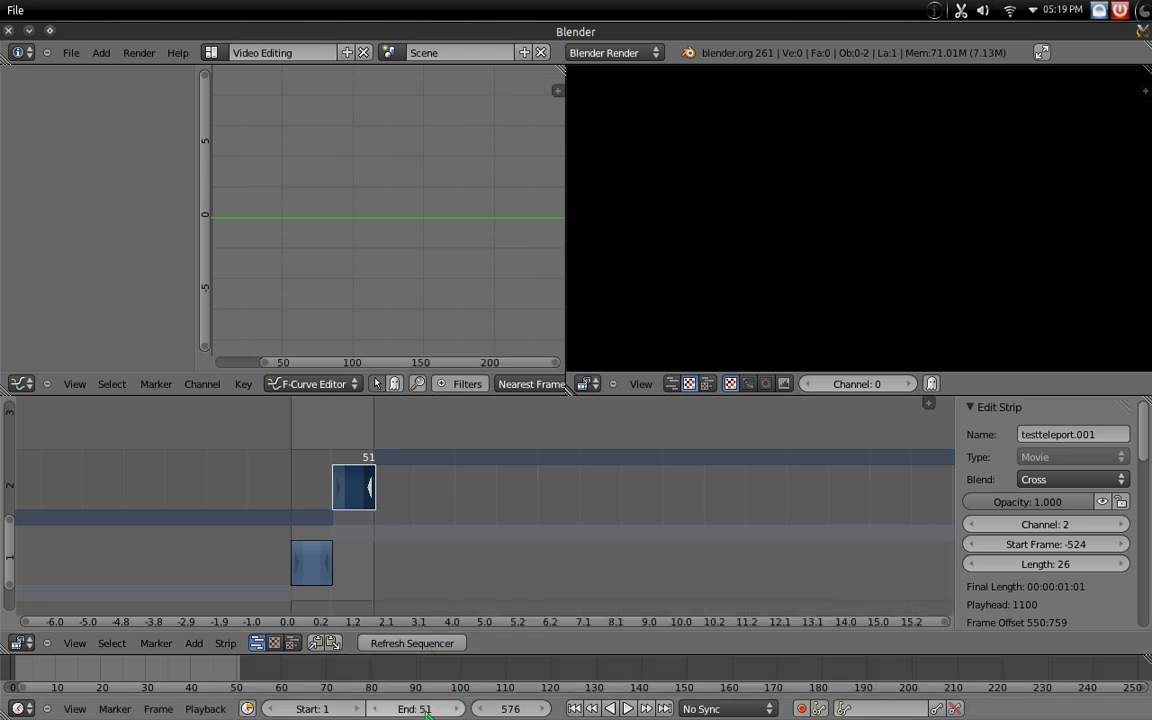
# Play the edit from its first frame and step across the cut between the two strips at frames 25 and 26
pyautogui.moveTo(303, 520); pyautogui.dragTo(290, 520)
pyautogui.hotkey('alt', 'a')
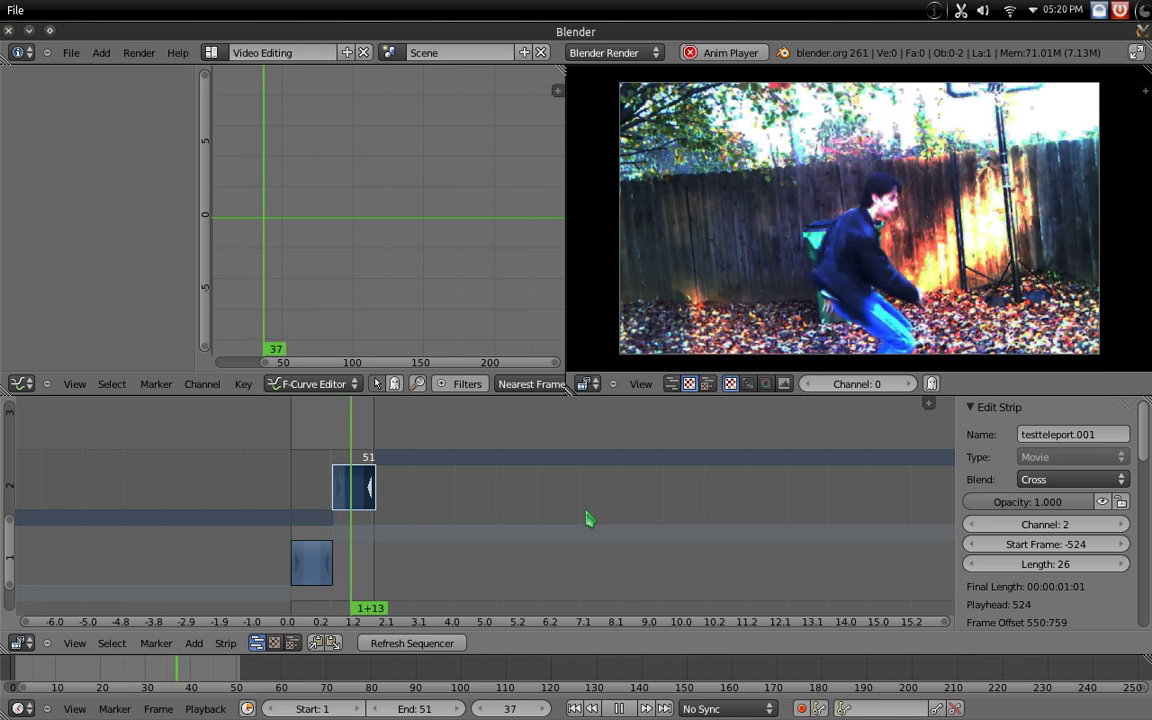
pyautogui.hotkey('alt', 'a')
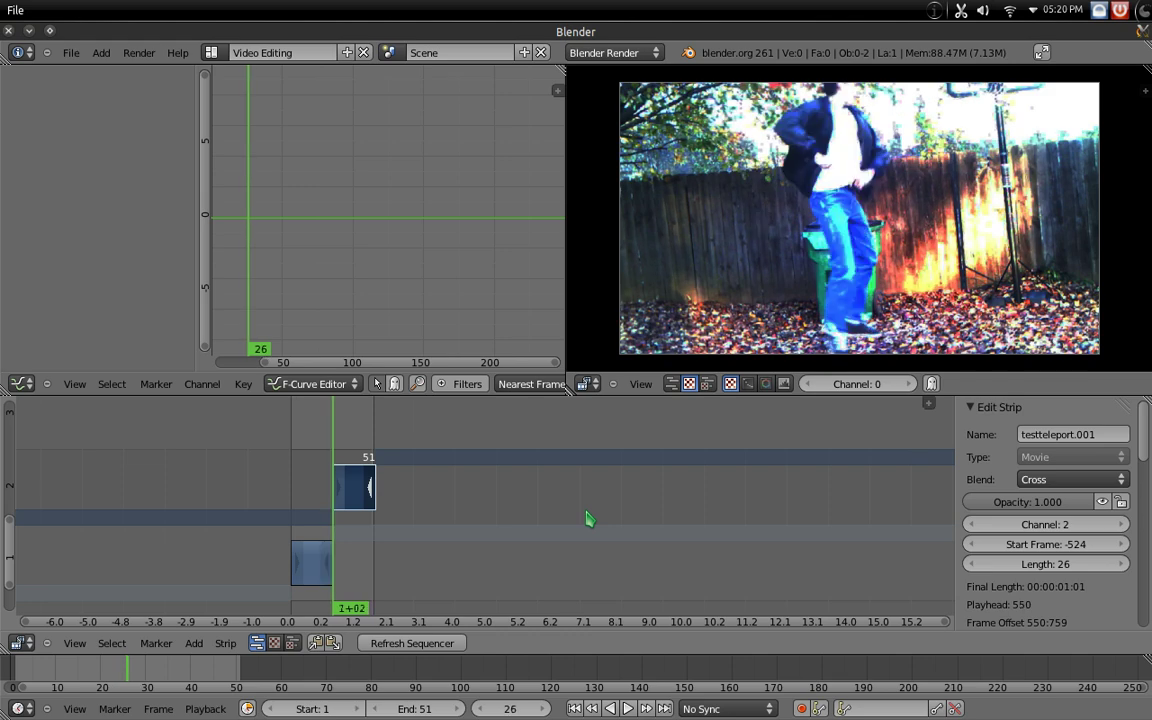
pyautogui.press('Right')
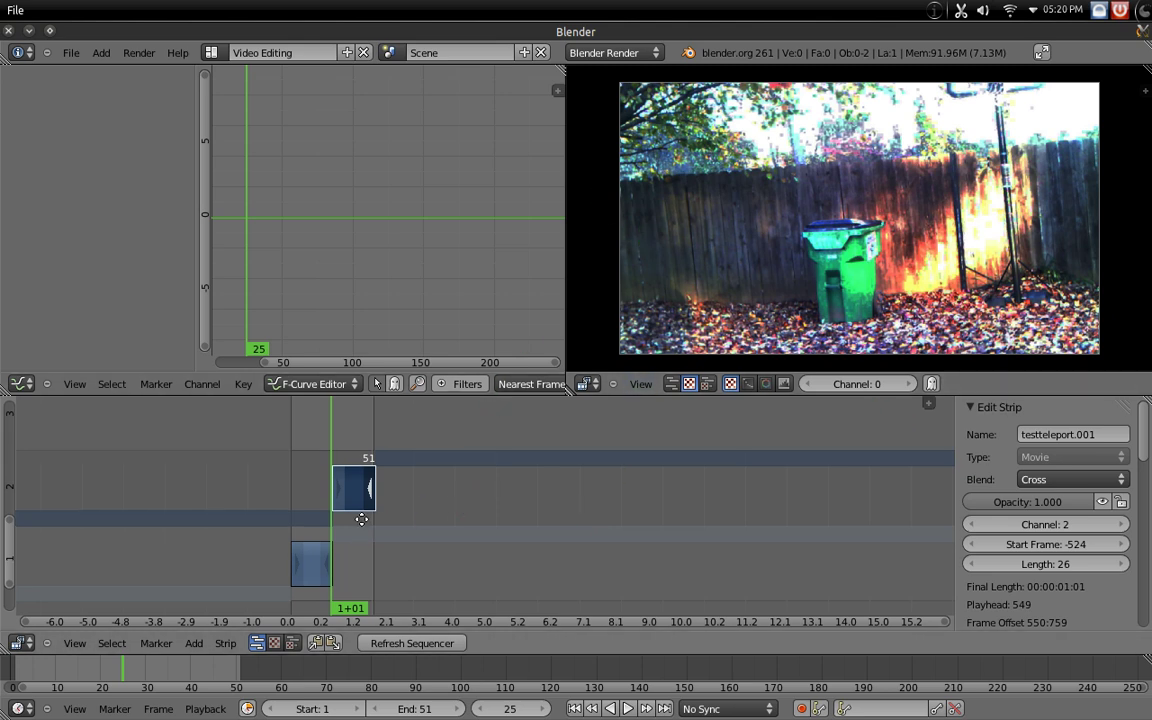
pyautogui.moveTo(358, 517); pyautogui.dragTo(455, 458, button='middle')
pyautogui.press('Right')
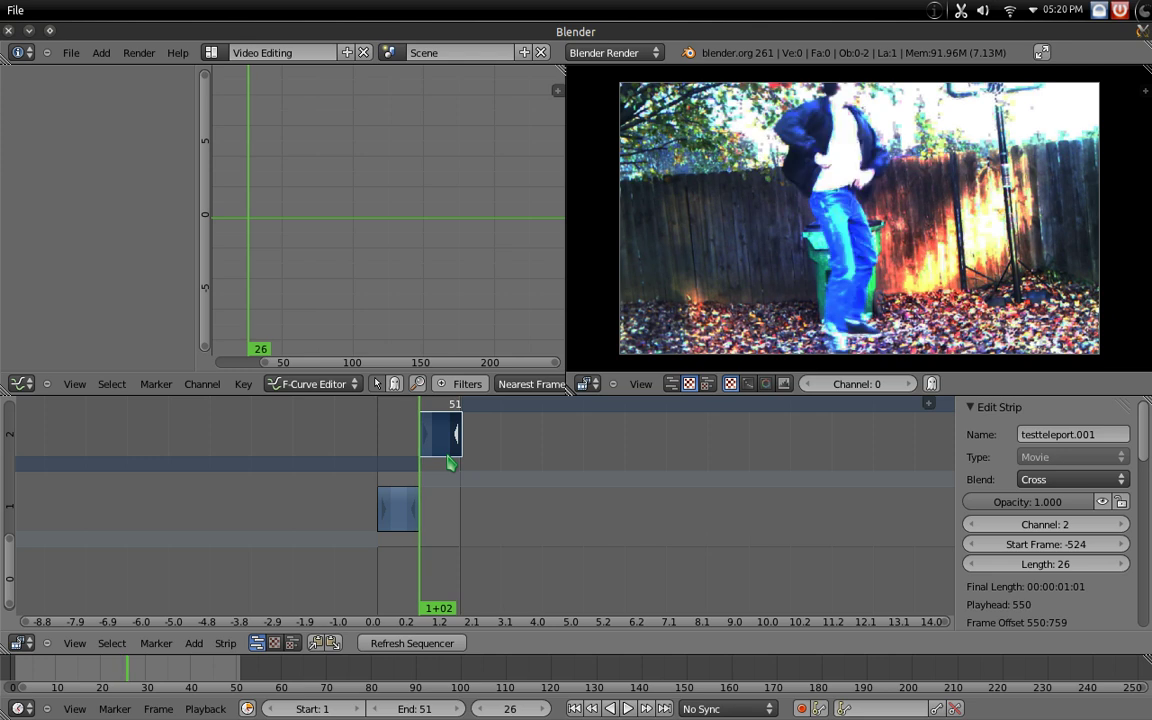
# Extend the end of the channel 1 strip by 3 frames so it overlaps the start of the channel 2 strip
pyautogui.scroll(5, 449, 462)
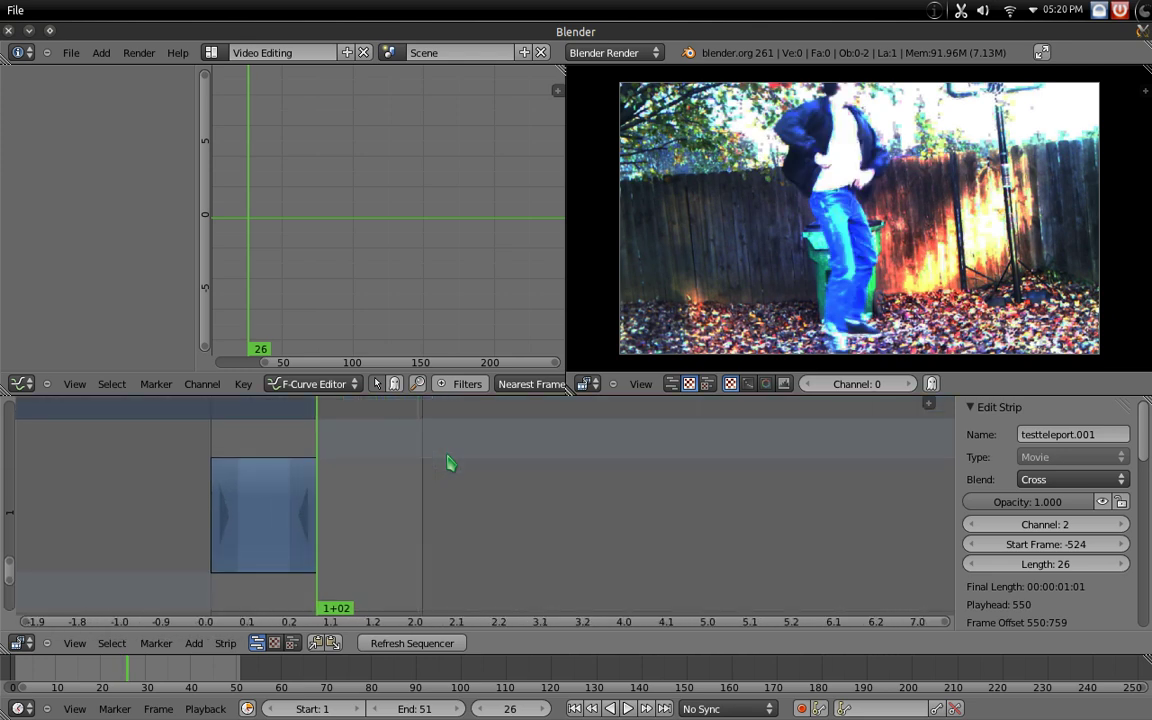
pyautogui.rightClick(304, 497)
pyautogui.press('g')
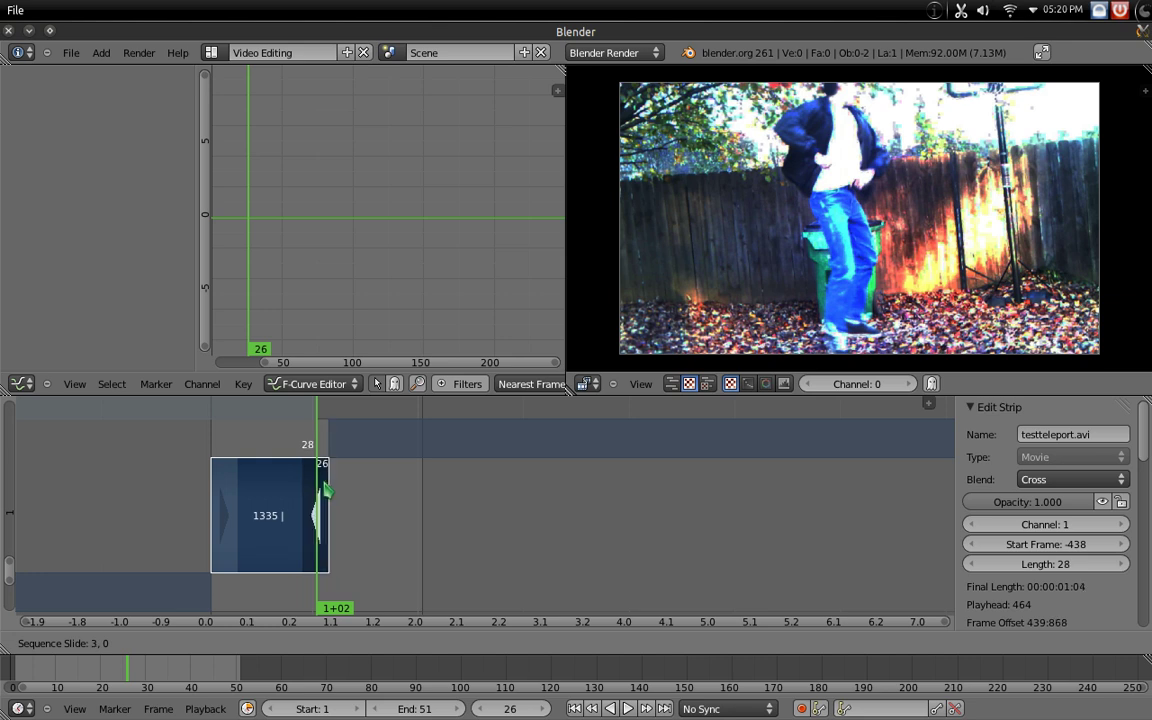
pyautogui.click(332, 487)
# Add a Gamma Cross effect strip between the overlapping channel 1 and channel 2 strips
pyautogui.scroll(-5, 371, 474)
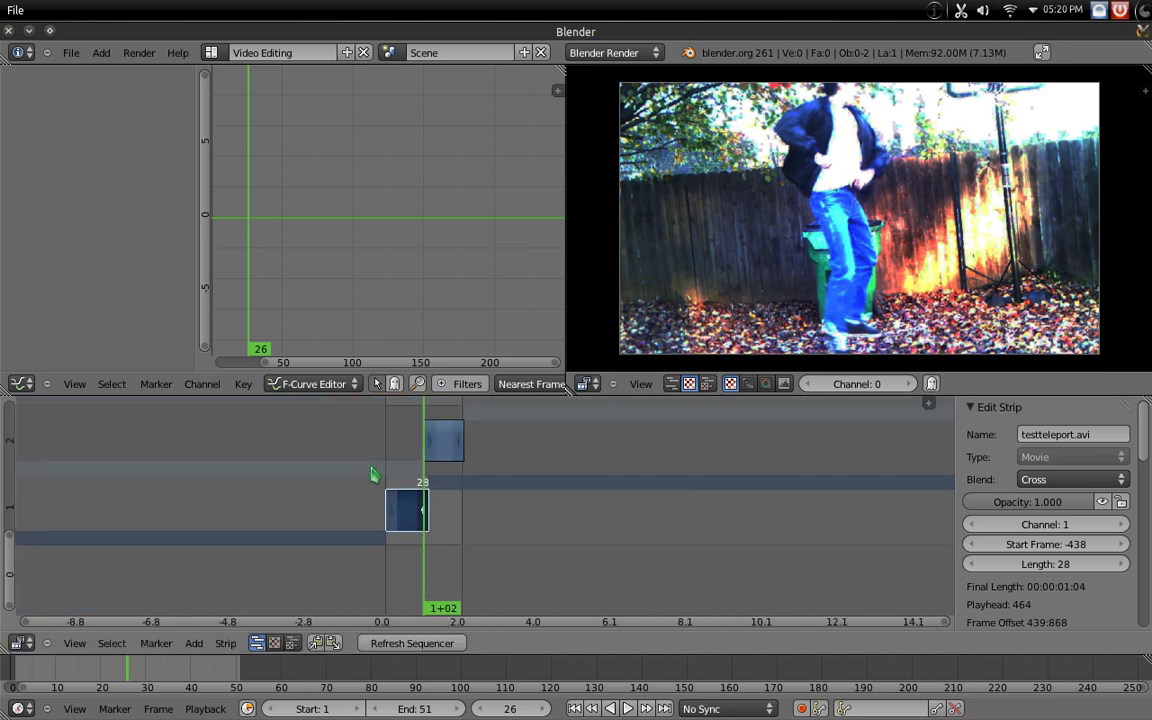
pyautogui.scroll(4, 373, 472)
pyautogui.scroll(-1, 373, 470)
pyautogui.moveTo(373, 470); pyautogui.dragTo(399, 533, button='middle')
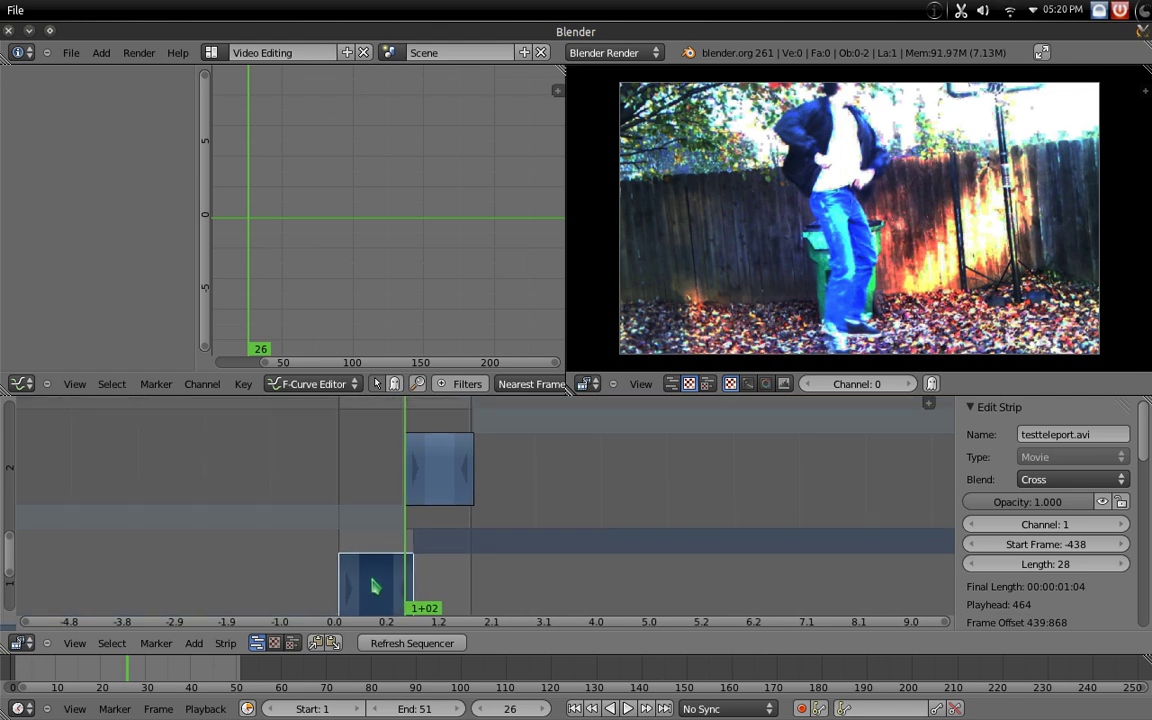
pyautogui.rightClick(436, 491)
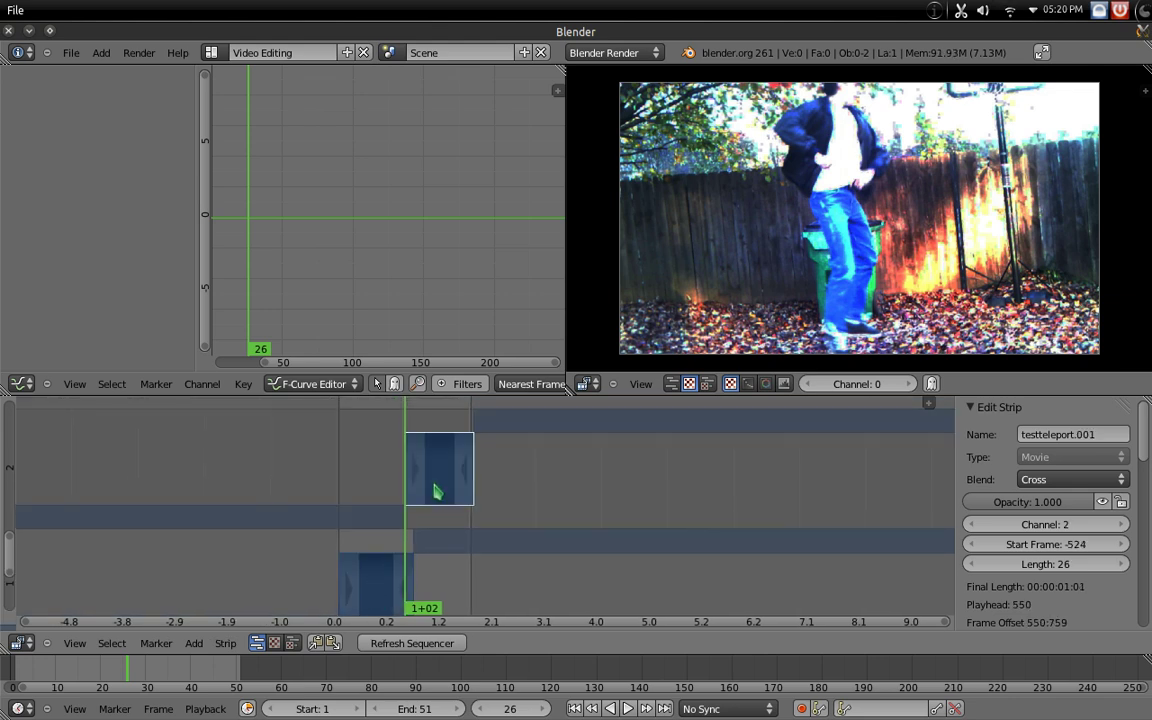
pyautogui.click(194, 643)
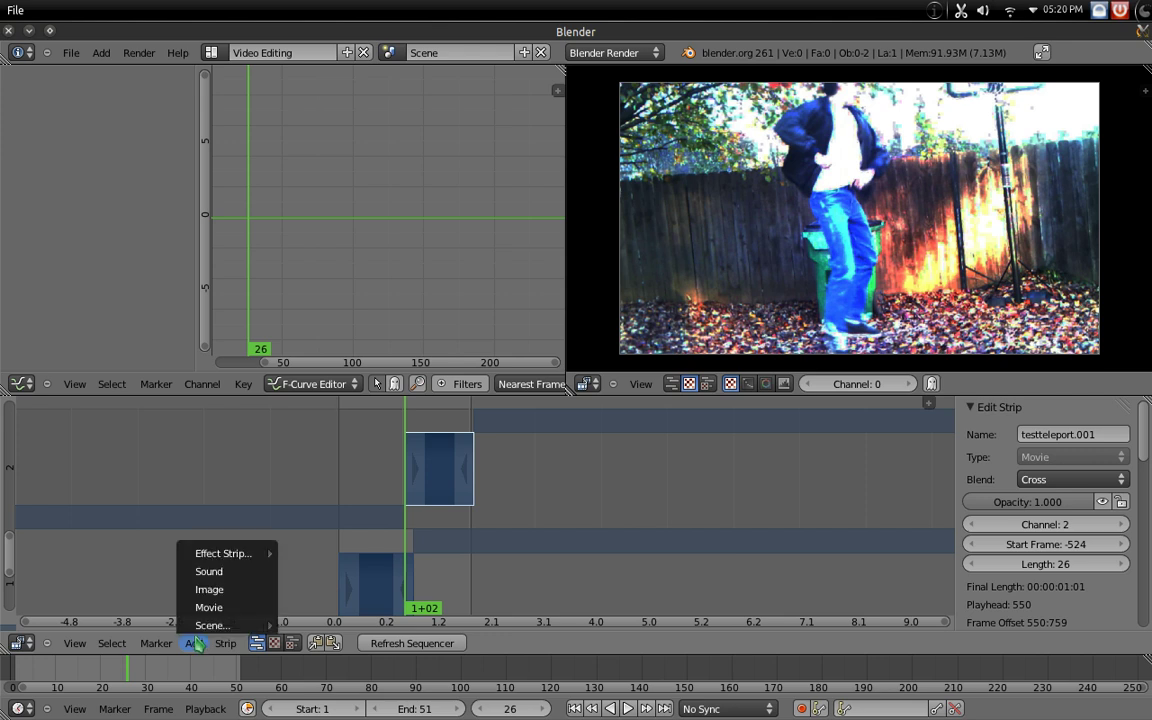
pyautogui.moveTo(218, 556)
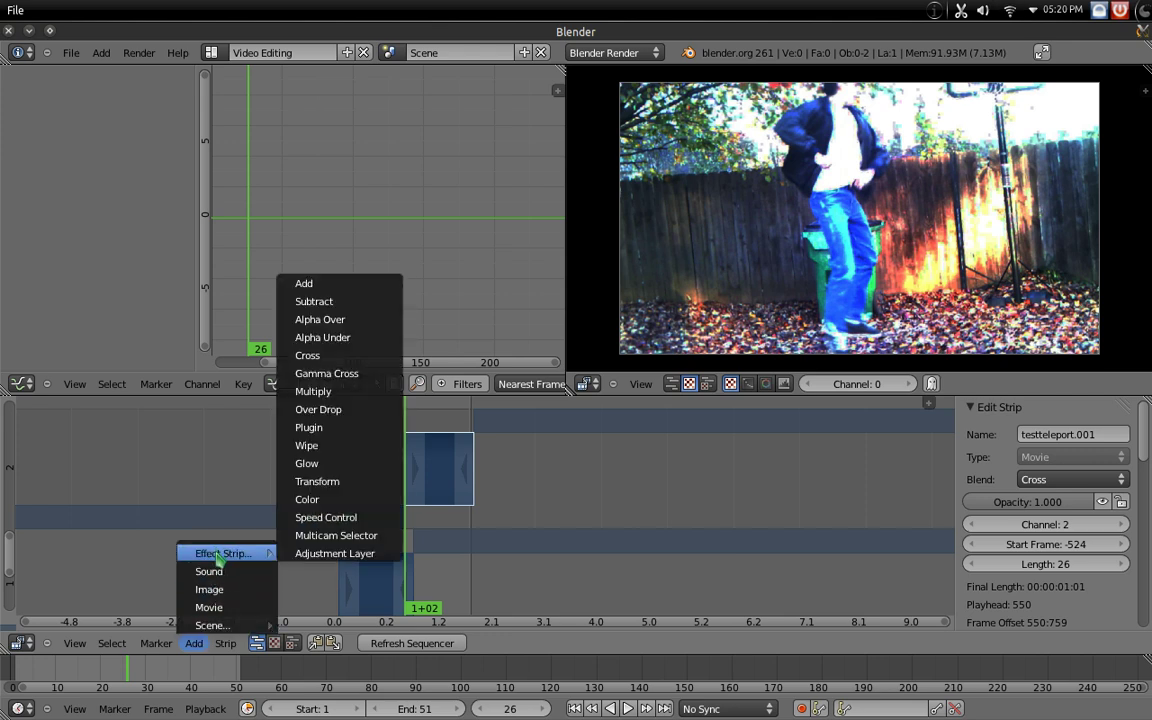
pyautogui.click(358, 373)
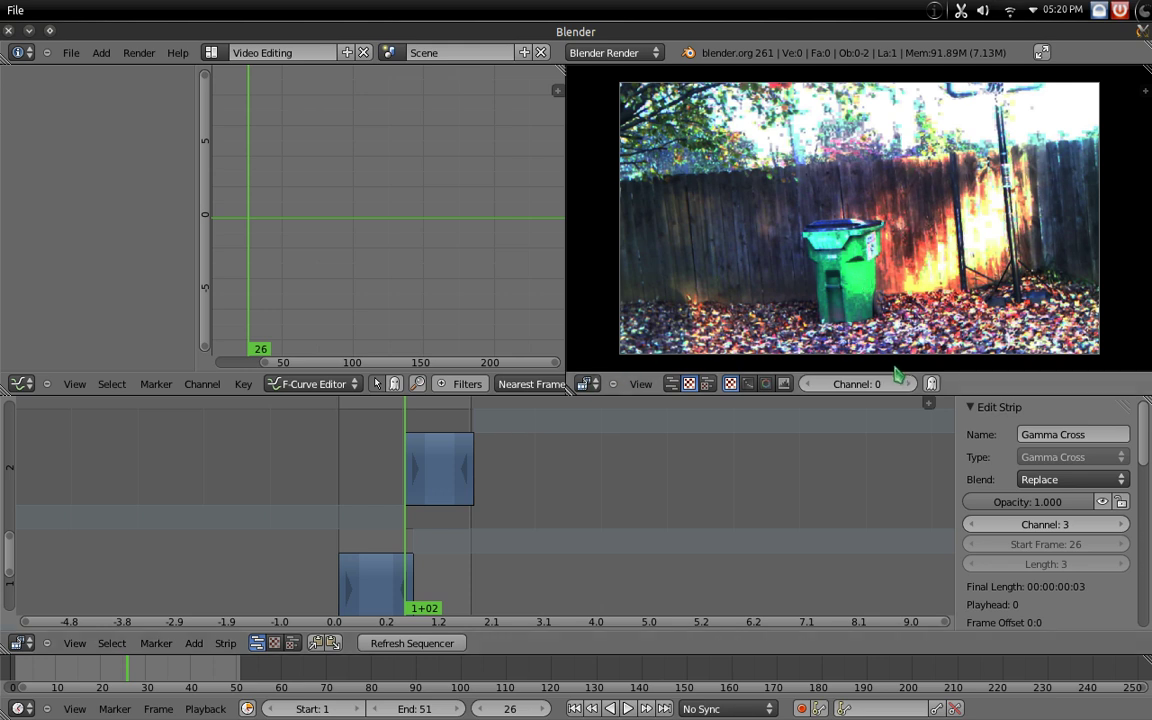
# Step back and forth frame by frame around frames 25 to 31 to examine the Gamma Cross transition in the enlarged preview
pyautogui.scroll(2, 944, 219)
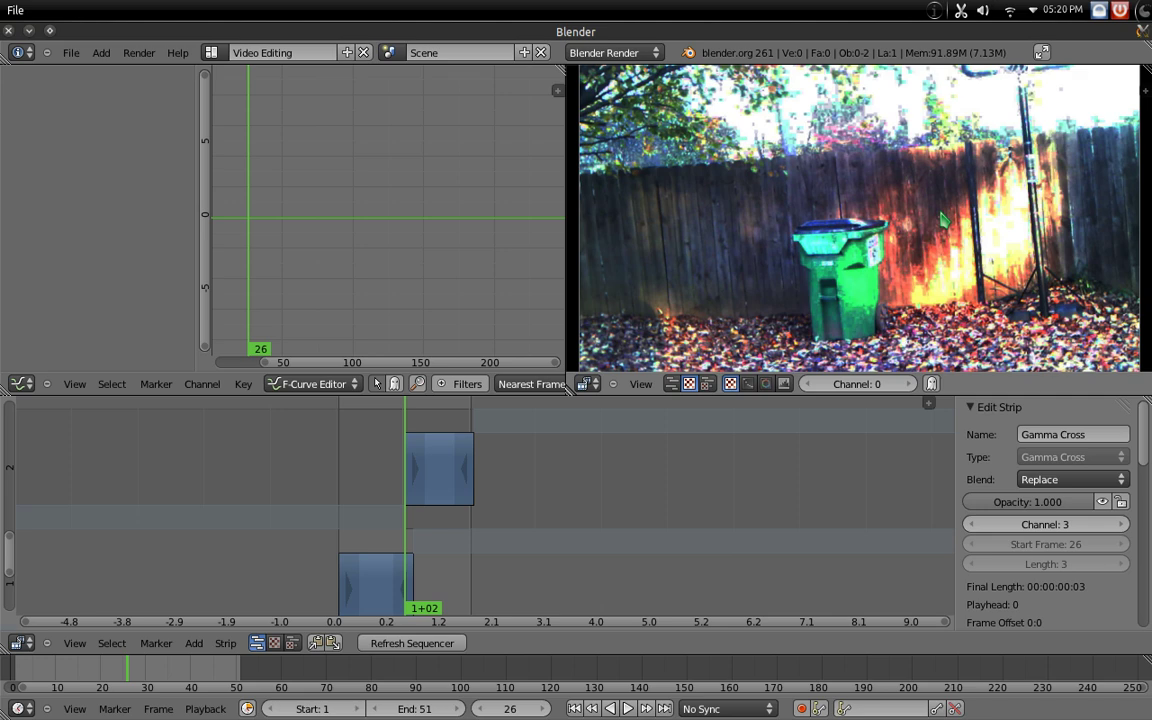
pyautogui.press('Right')
pyautogui.press('Right')
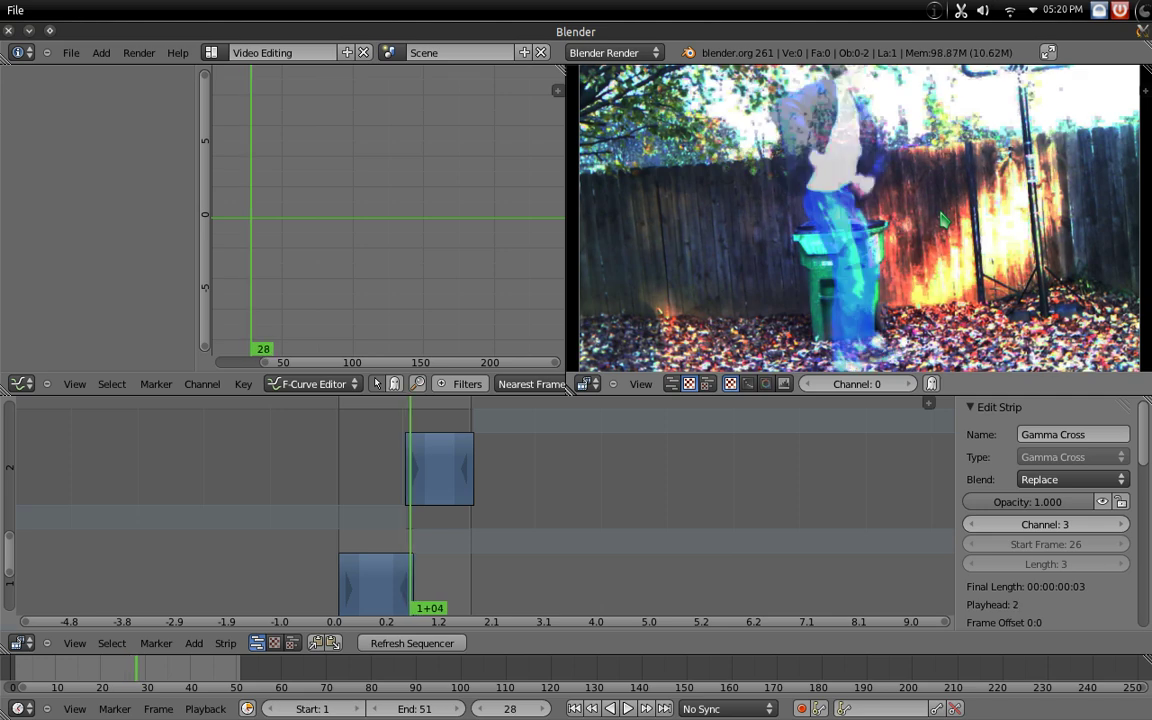
pyautogui.press('Right')
pyautogui.press('Left')
pyautogui.press('Left')
pyautogui.press('Left')
pyautogui.press('Right')
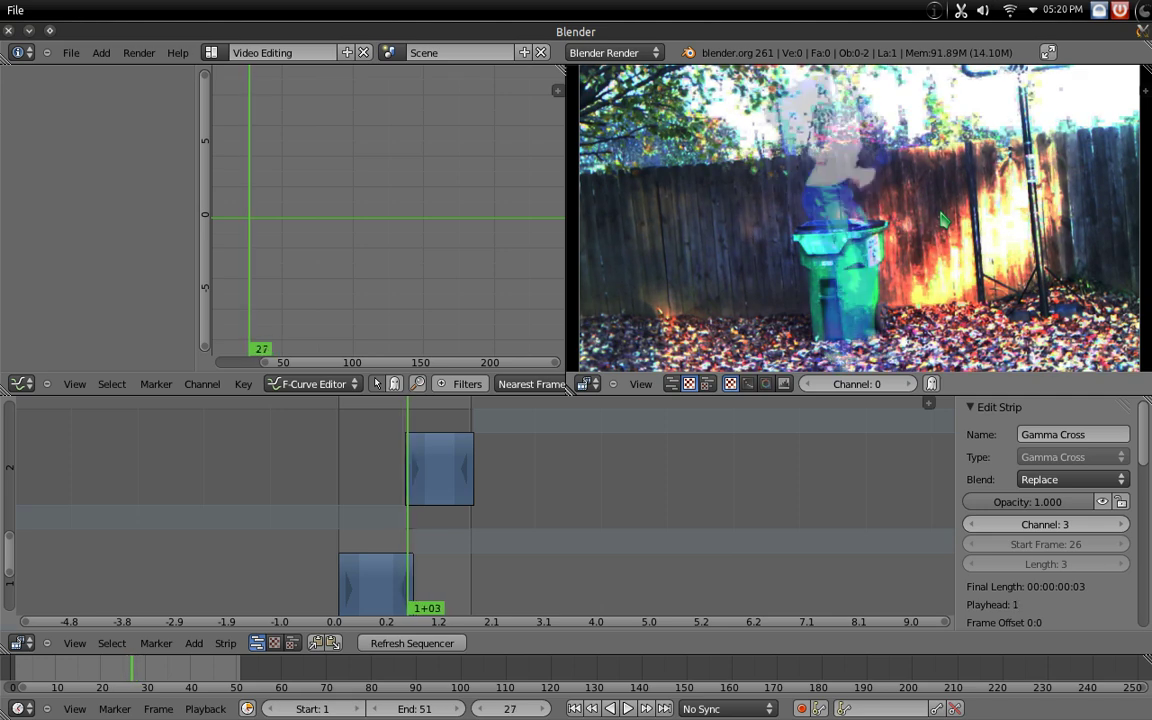
pyautogui.press('Right')
pyautogui.press('Left')
pyautogui.press('Right')
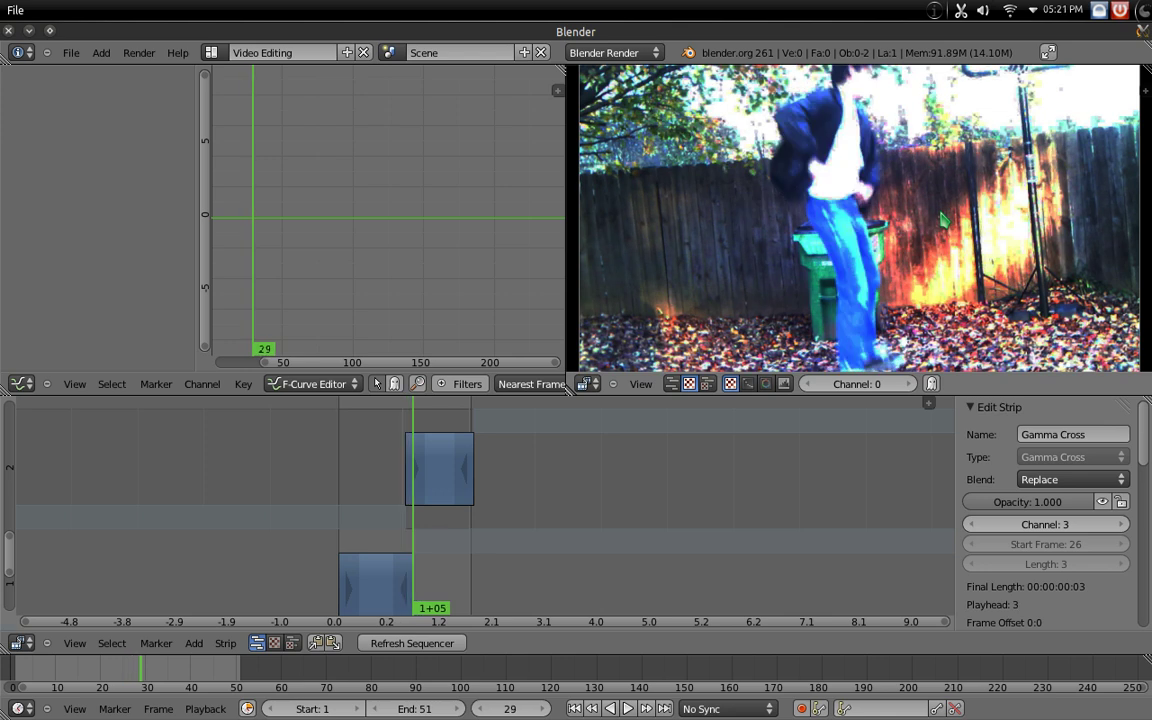
pyautogui.press('Left')
pyautogui.press('Left')
pyautogui.press('Left')
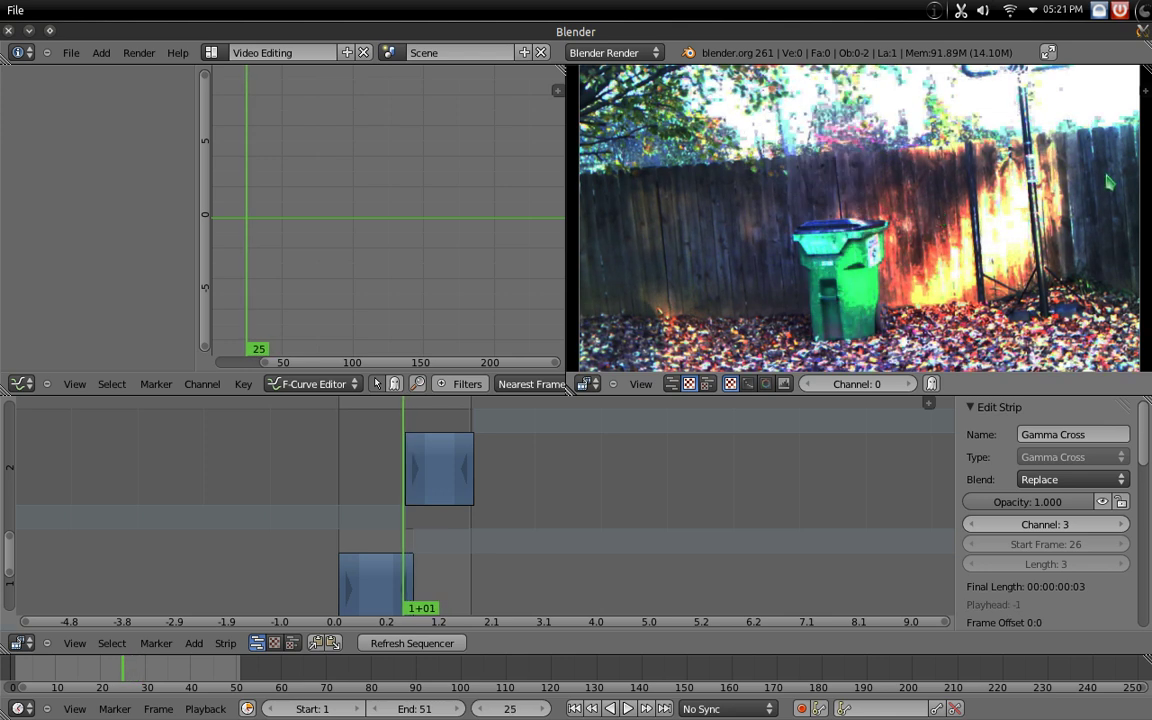
pyautogui.press('Up')
pyautogui.press('Right')
pyautogui.press('Right')
pyautogui.press('Right')
pyautogui.press('Right')
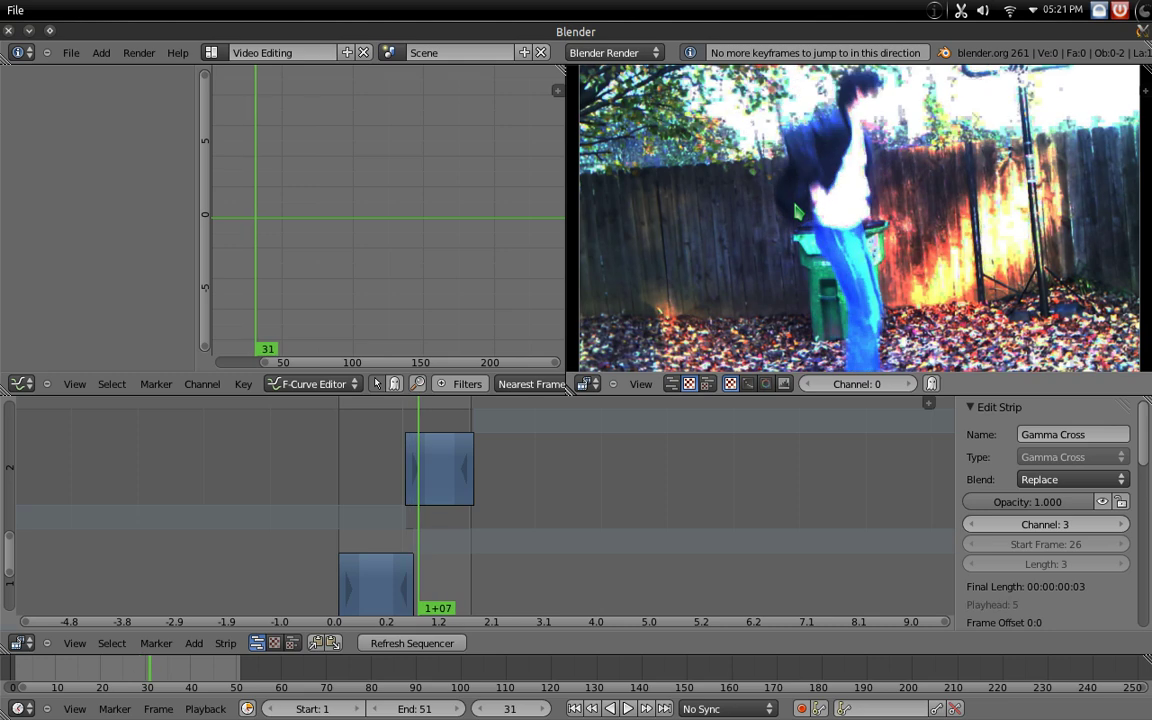
pyautogui.press('Left')
pyautogui.press('Left')
pyautogui.press('Left')
pyautogui.press('Right')
pyautogui.press('Right')
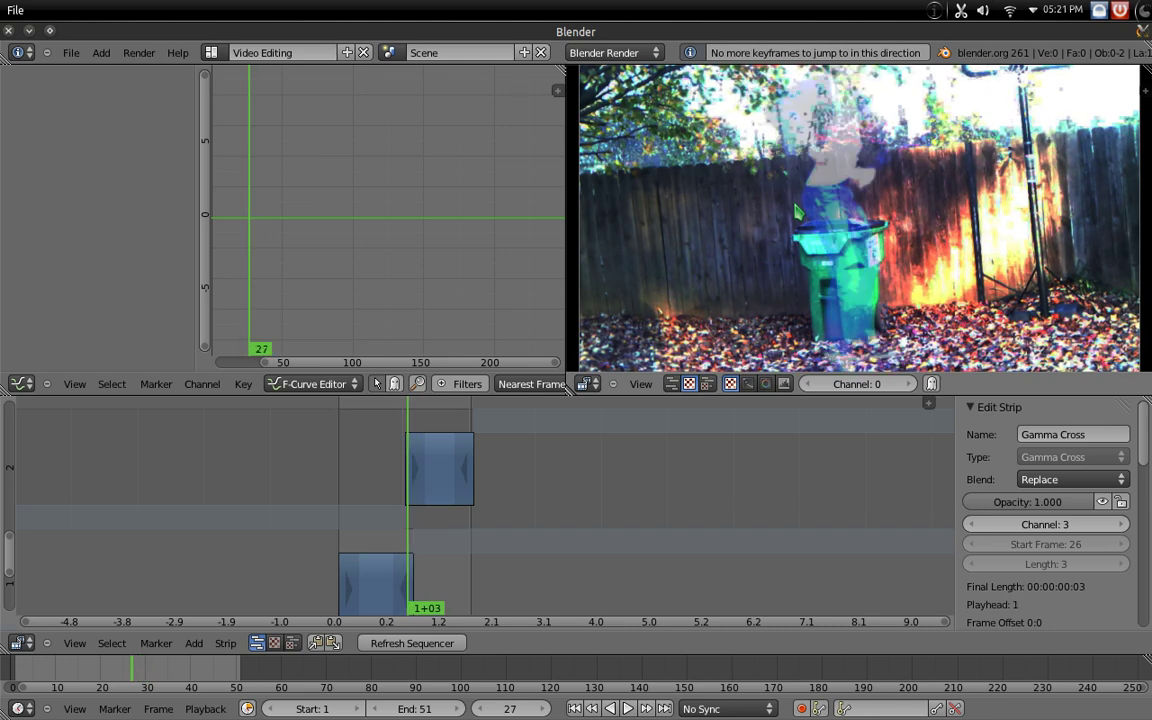
pyautogui.press('Left')
pyautogui.press('Right')
pyautogui.press('Right')
pyautogui.press('Left')
pyautogui.press('Left')
pyautogui.press('Left')
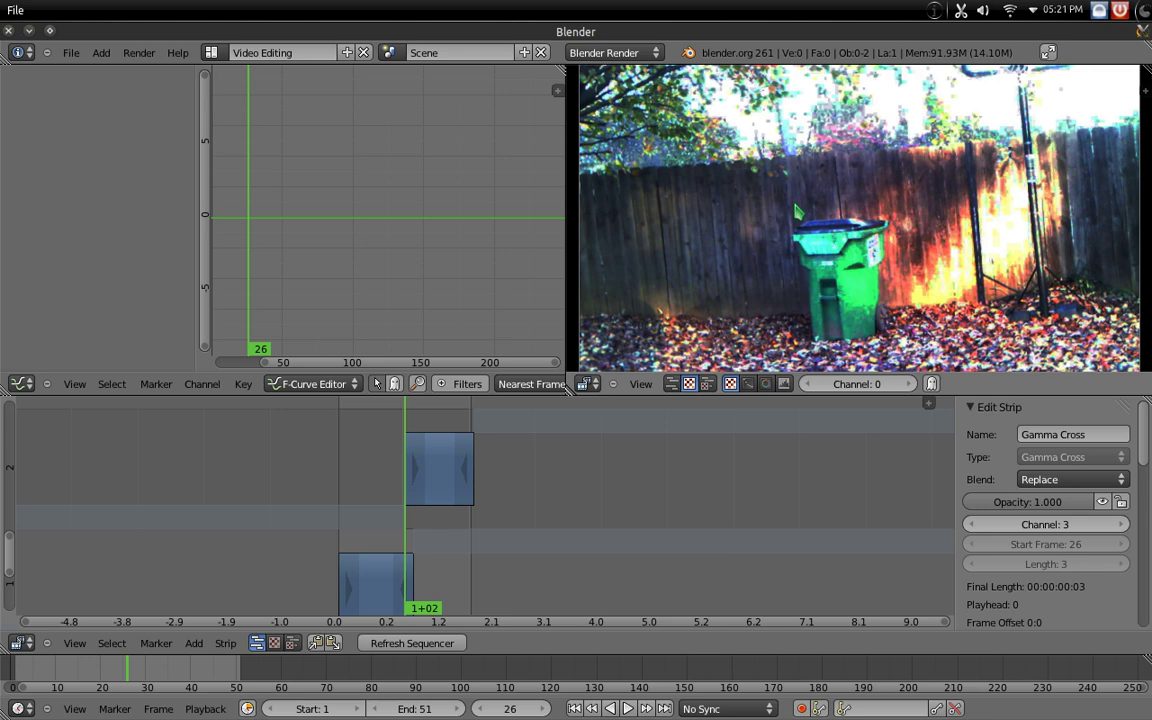
pyautogui.press('Right')
pyautogui.press('Right')
pyautogui.press('Right')
pyautogui.press('Left')
pyautogui.press('Left')
pyautogui.press('Left')
pyautogui.press('Left')
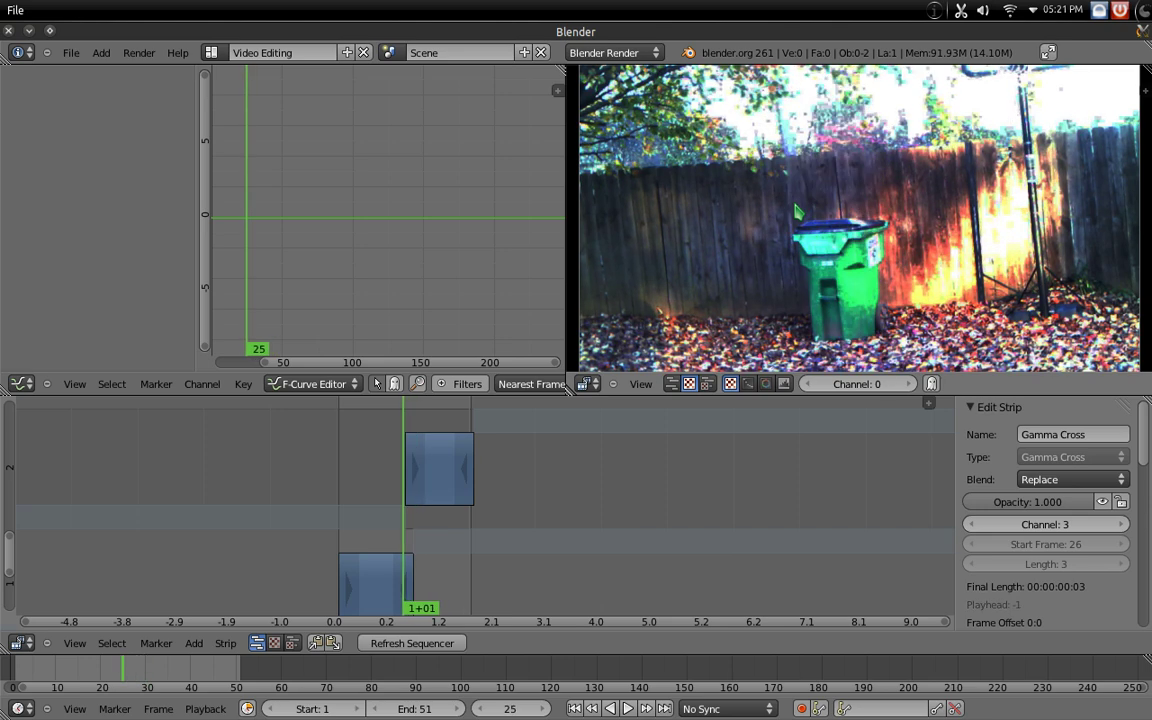
pyautogui.press('Up')
pyautogui.press('Right')
pyautogui.press('Right')
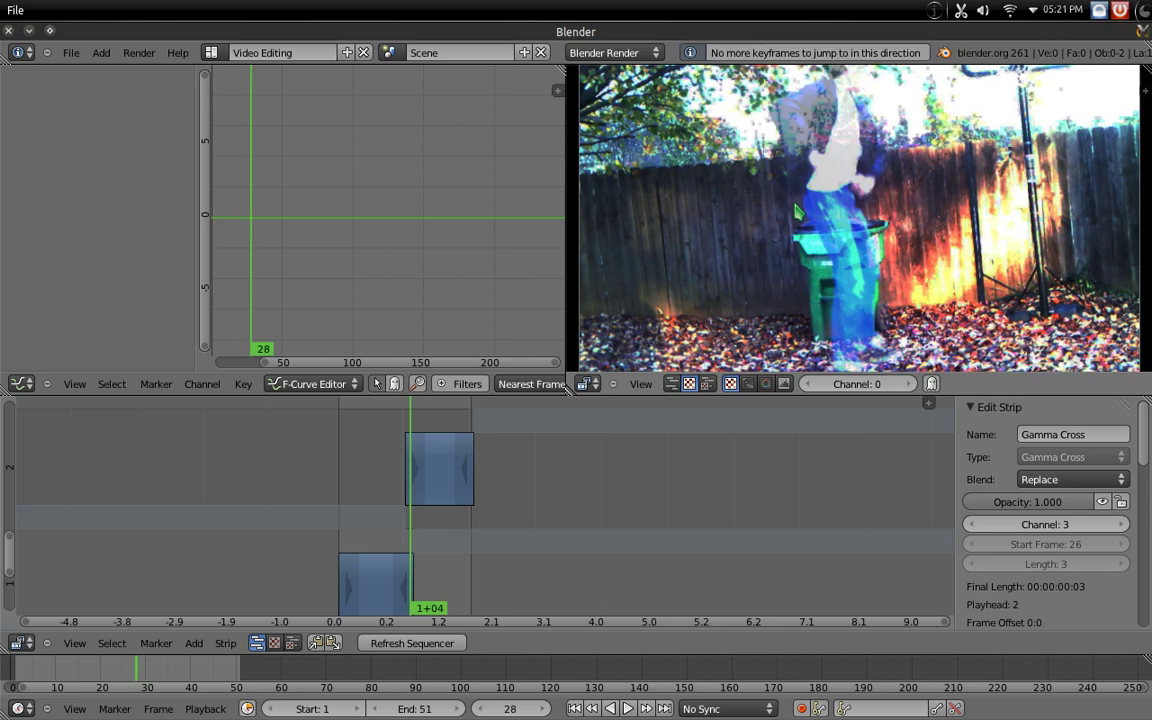
pyautogui.press('Right')
pyautogui.click(195, 643)
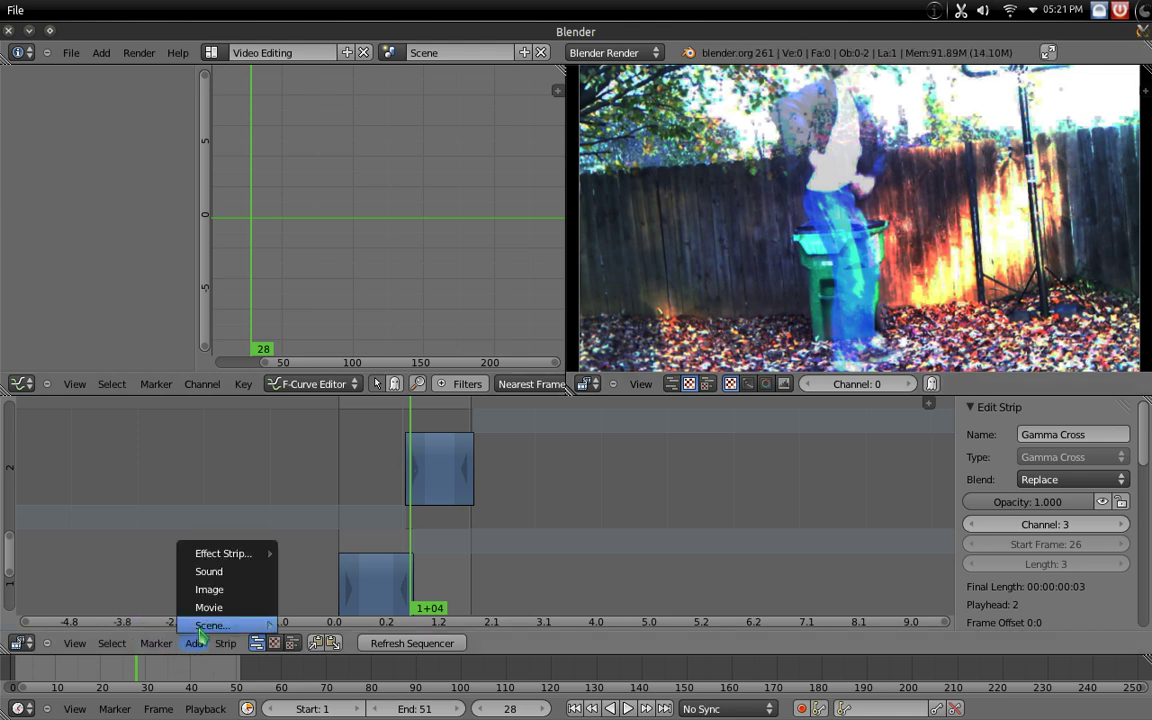
pyautogui.moveTo(238, 562)
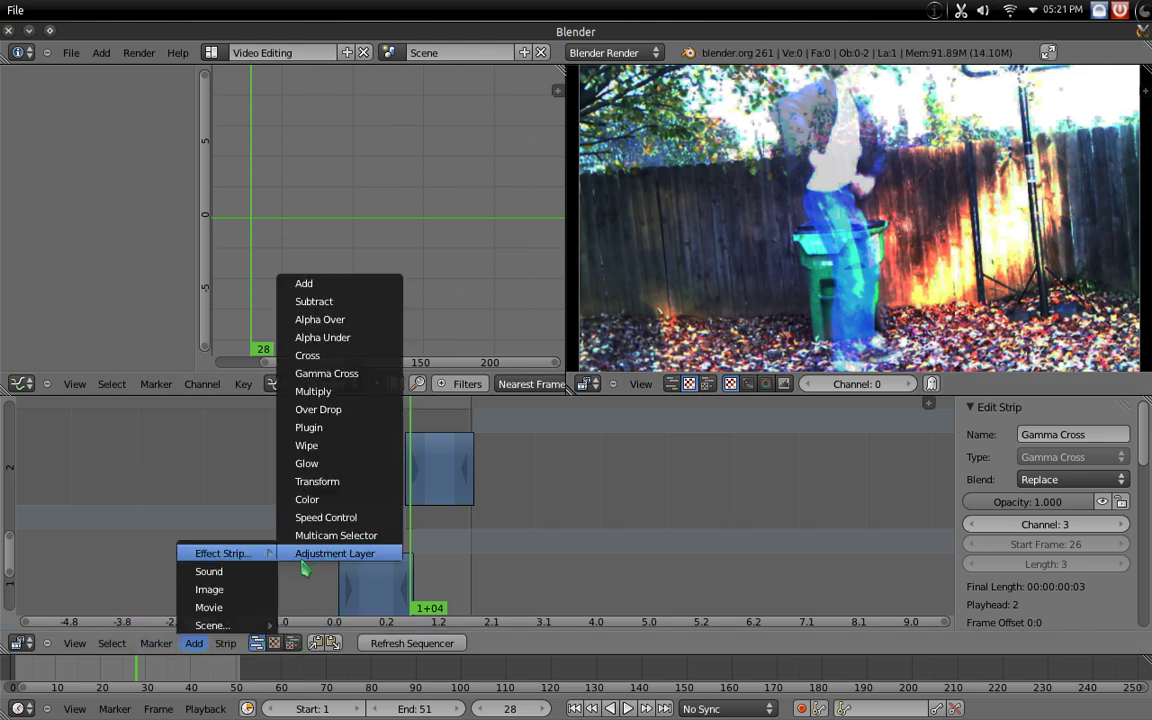
pyautogui.press('Escape')
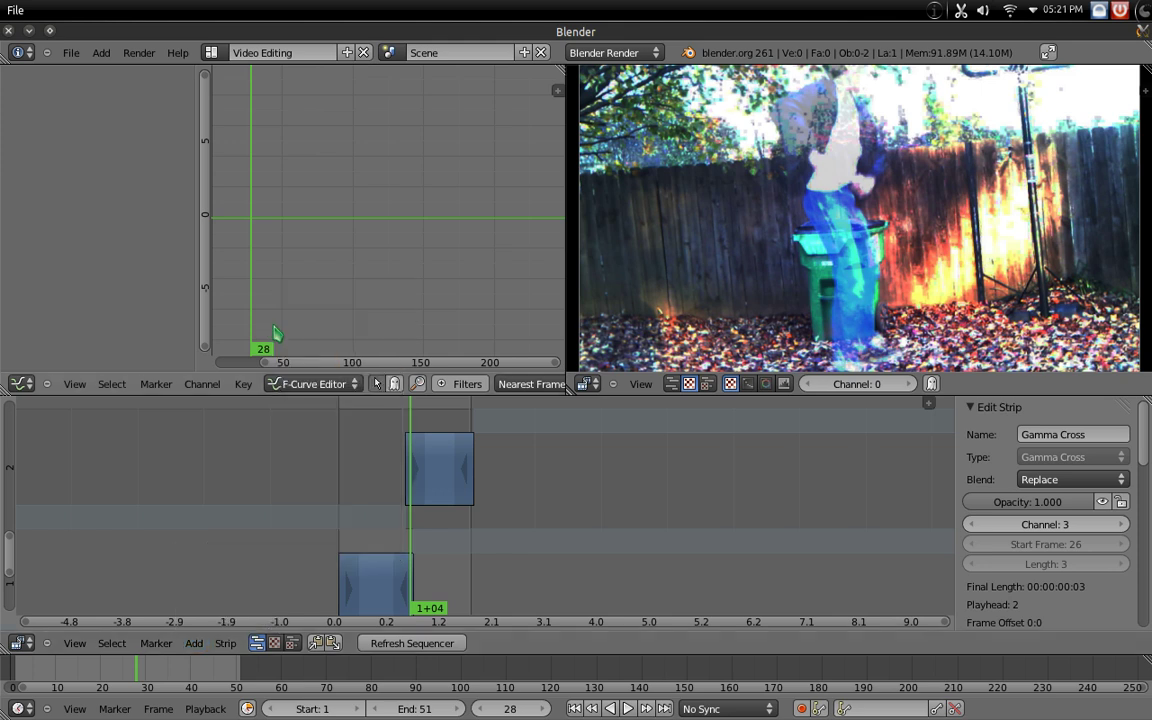
pyautogui.scroll(-3, 222, 548)
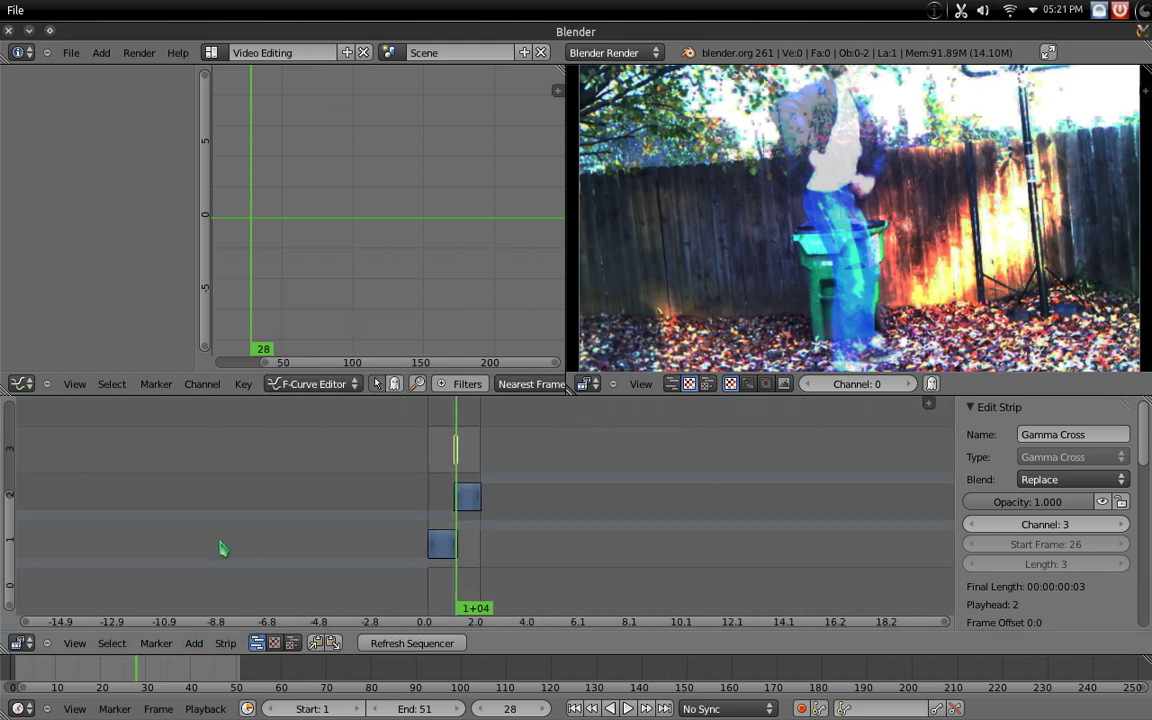
# Step back to frame 26 to examine the start of the Gamma Cross transition
pyautogui.scroll(5, 222, 548)
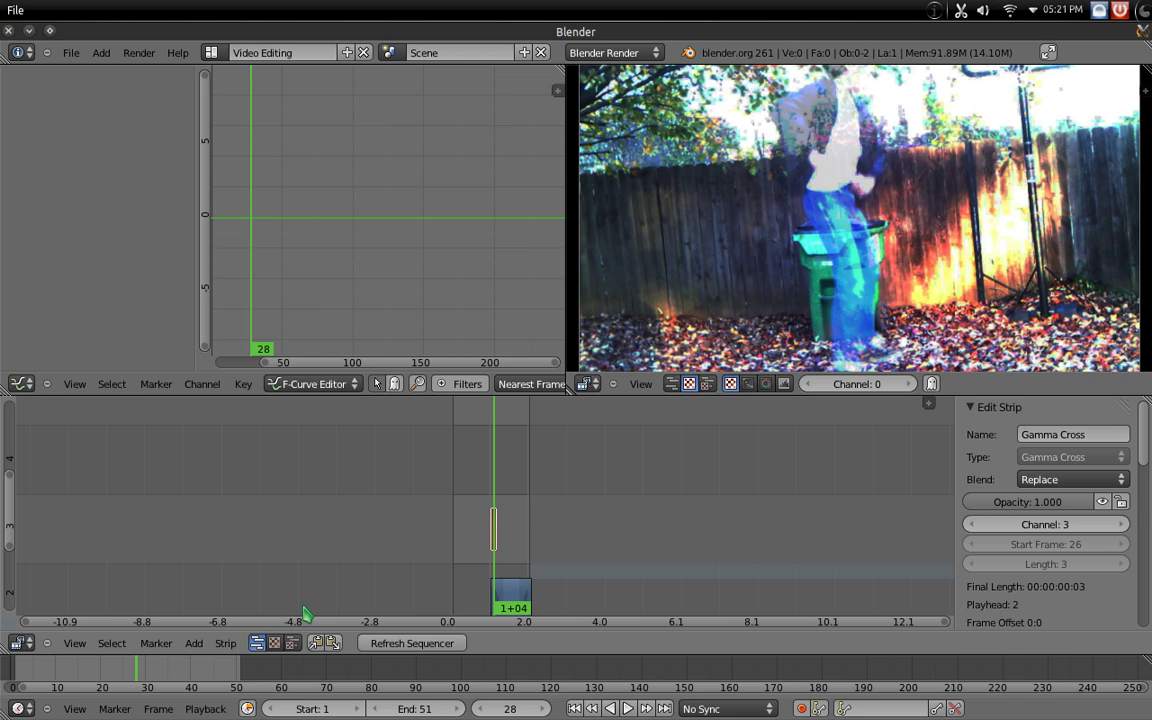
pyautogui.scroll(-3, 519, 480)
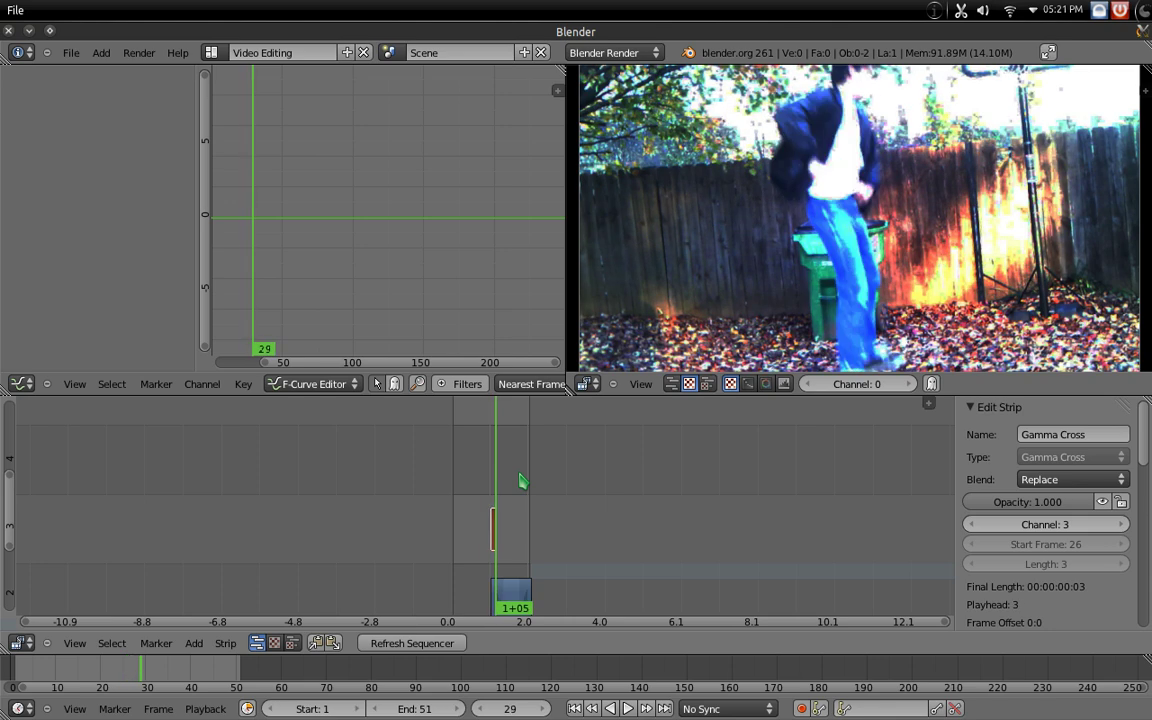
pyautogui.press('Left')
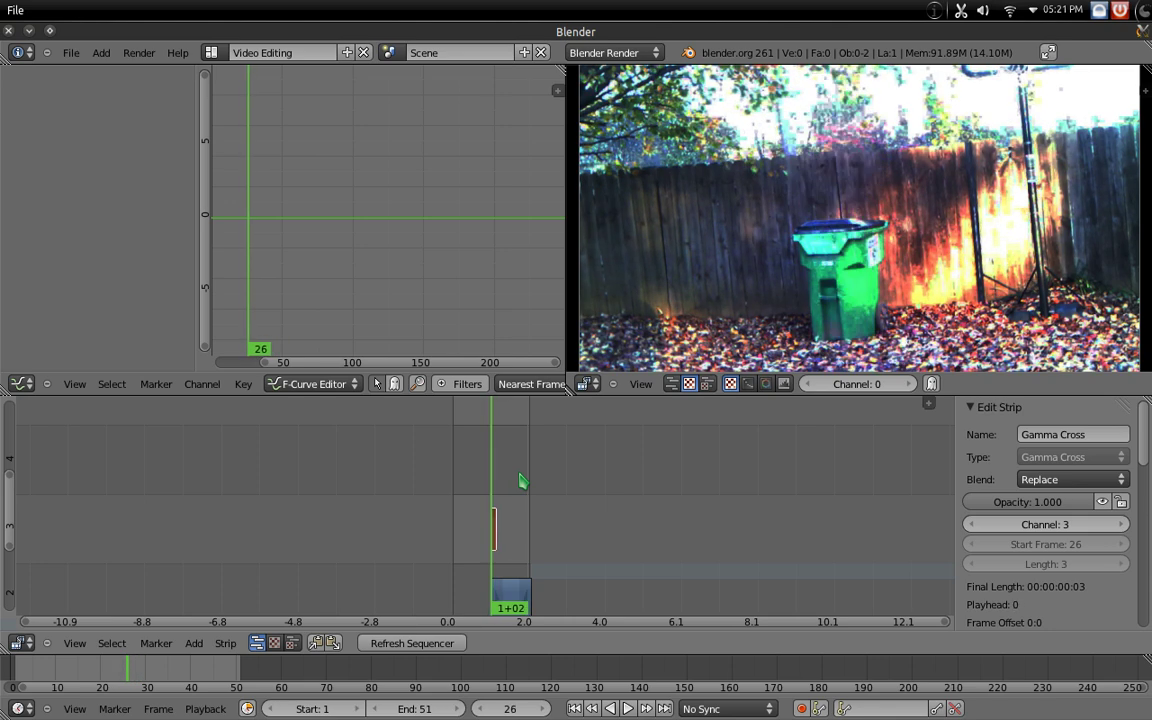
# Switch to the Default screen layout and try to render the animation with the MPEG-1 encoding format
pyautogui.click(212, 56)
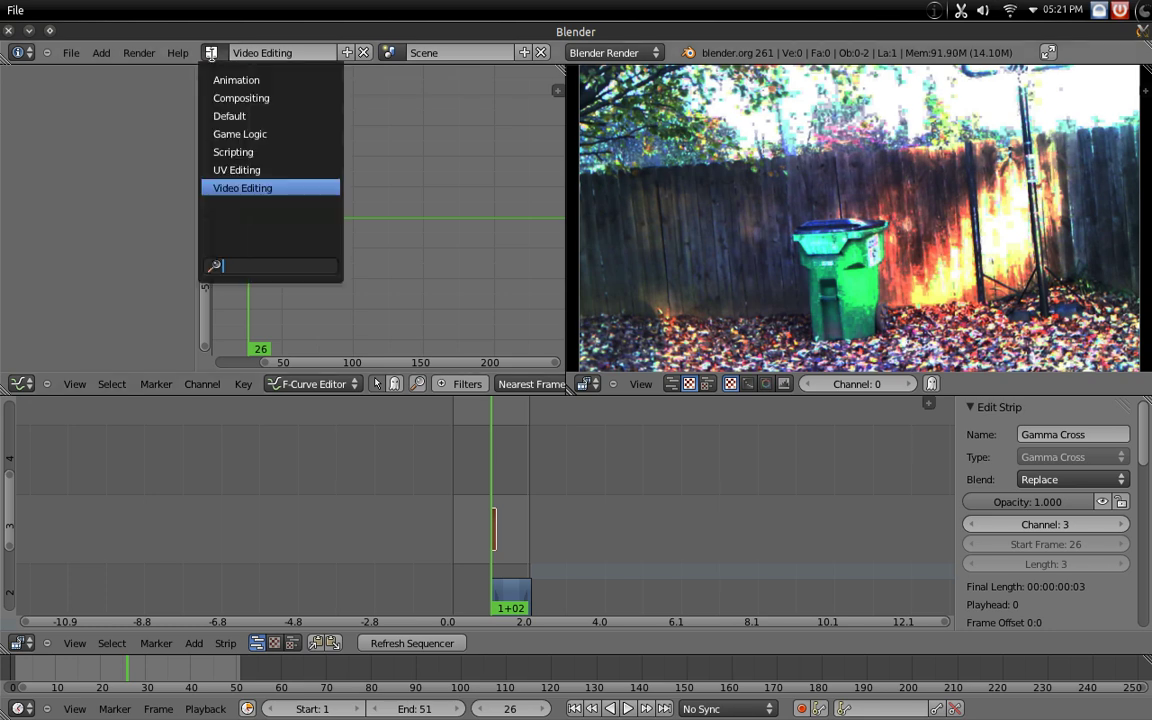
pyautogui.click(228, 115)
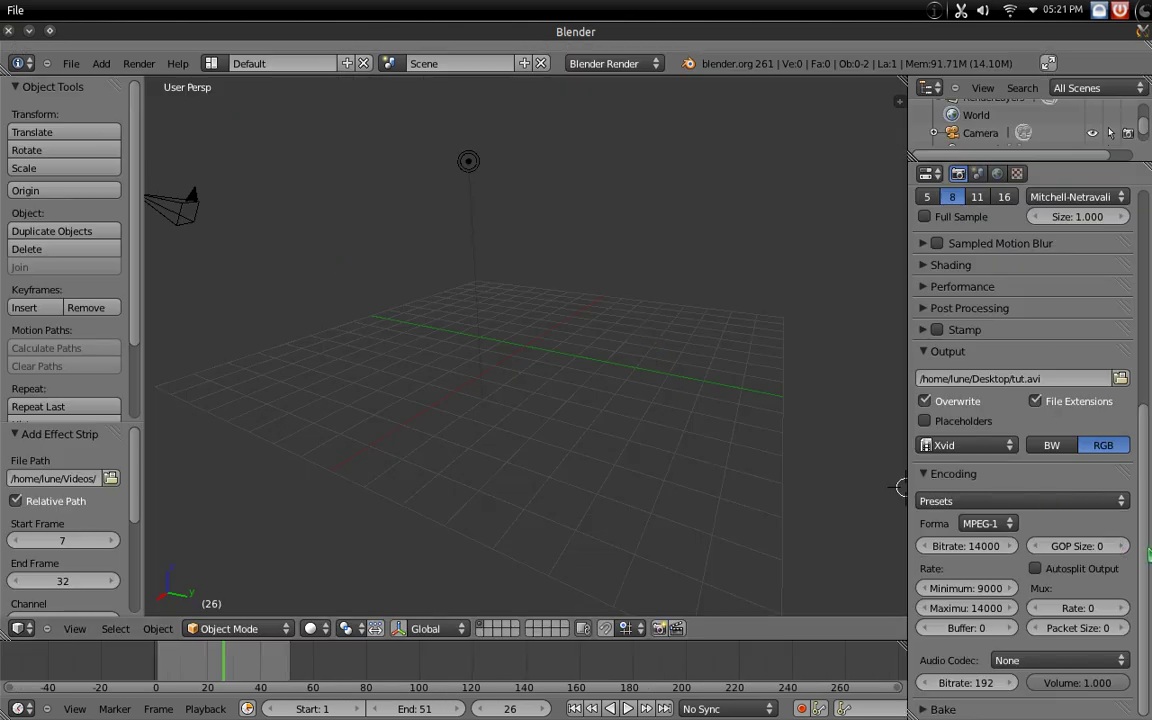
pyautogui.scroll(8, 1130, 500)
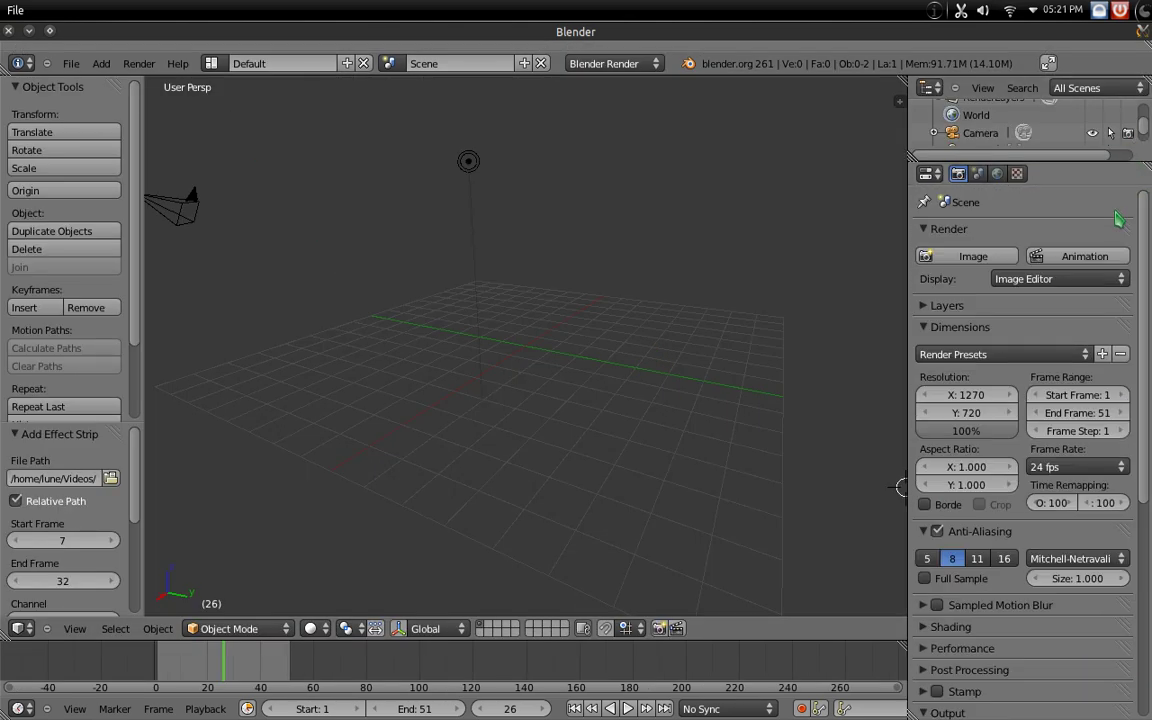
pyautogui.click(1063, 262)
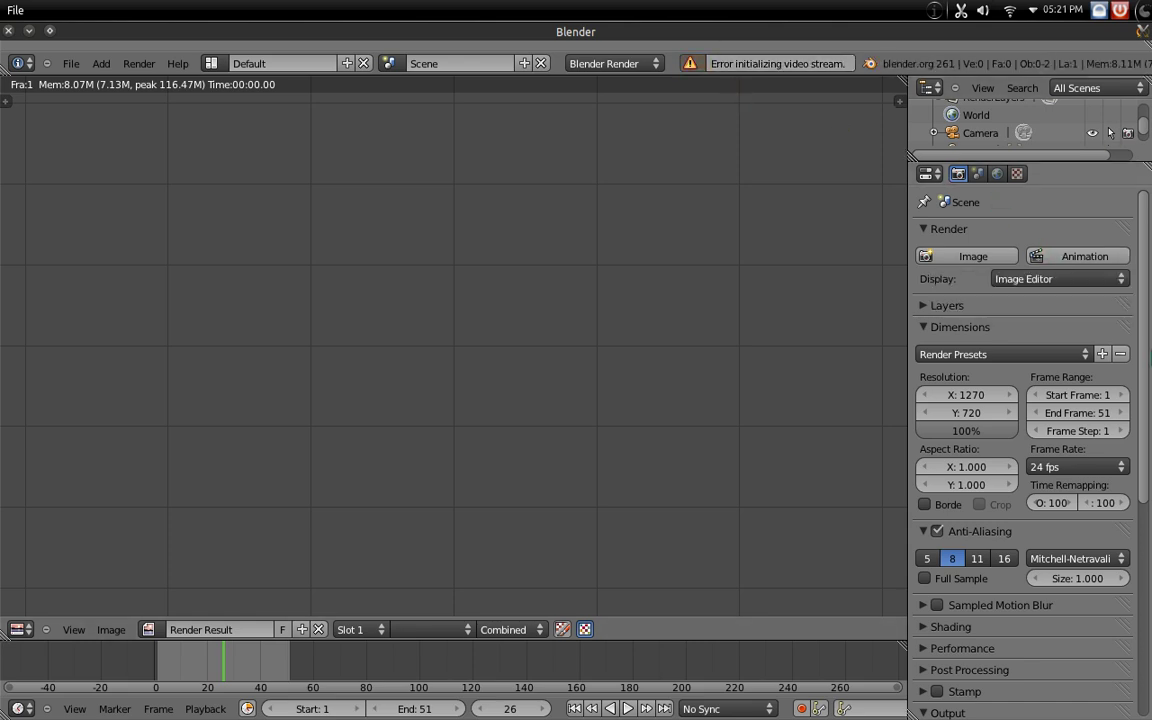
# Set the encoding format to H.264 and render the animation
pyautogui.scroll(-9, 935, 582)
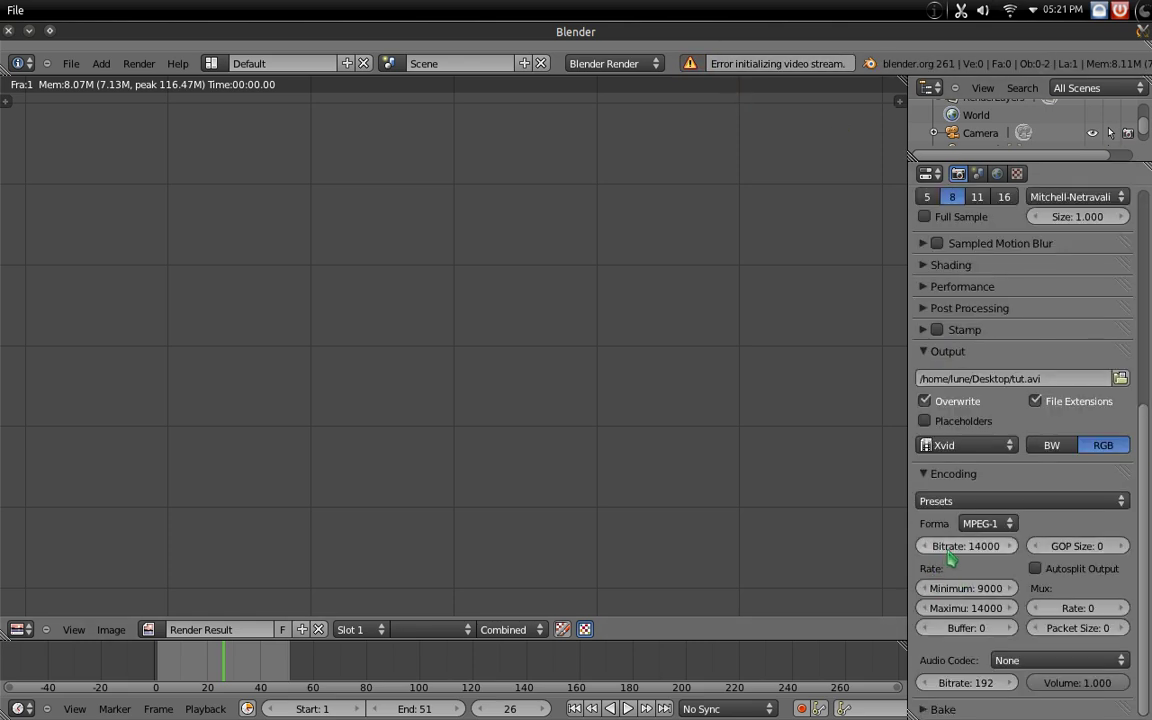
pyautogui.click(980, 524)
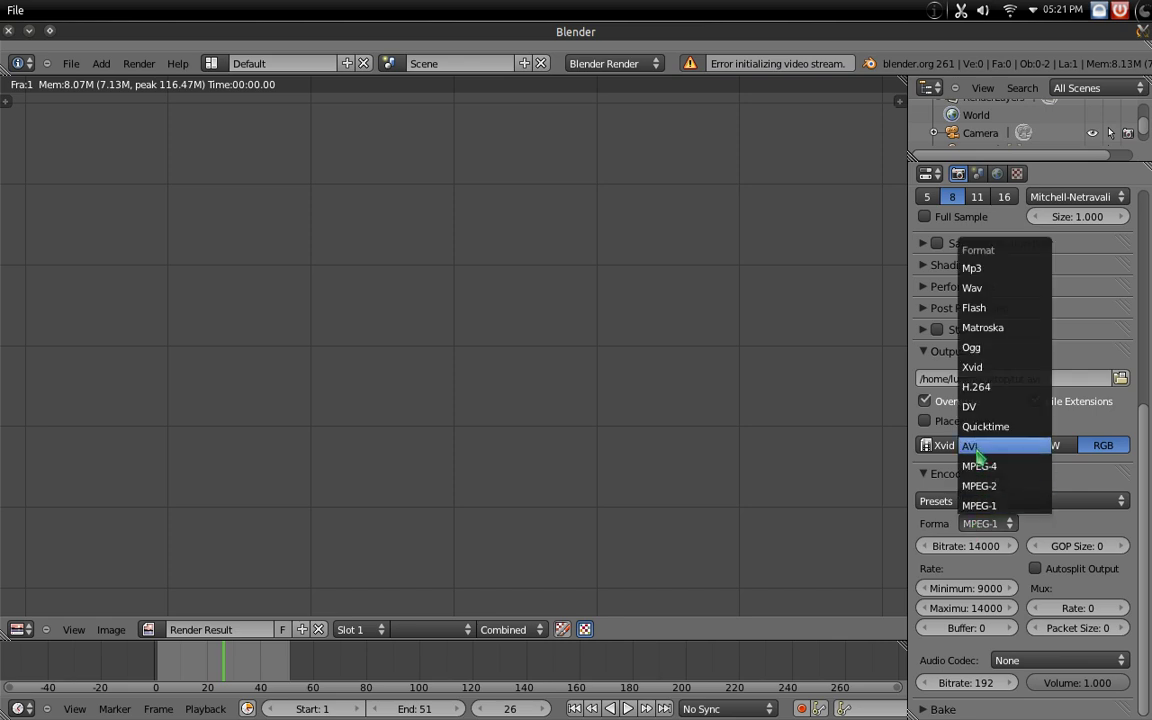
pyautogui.click(976, 387)
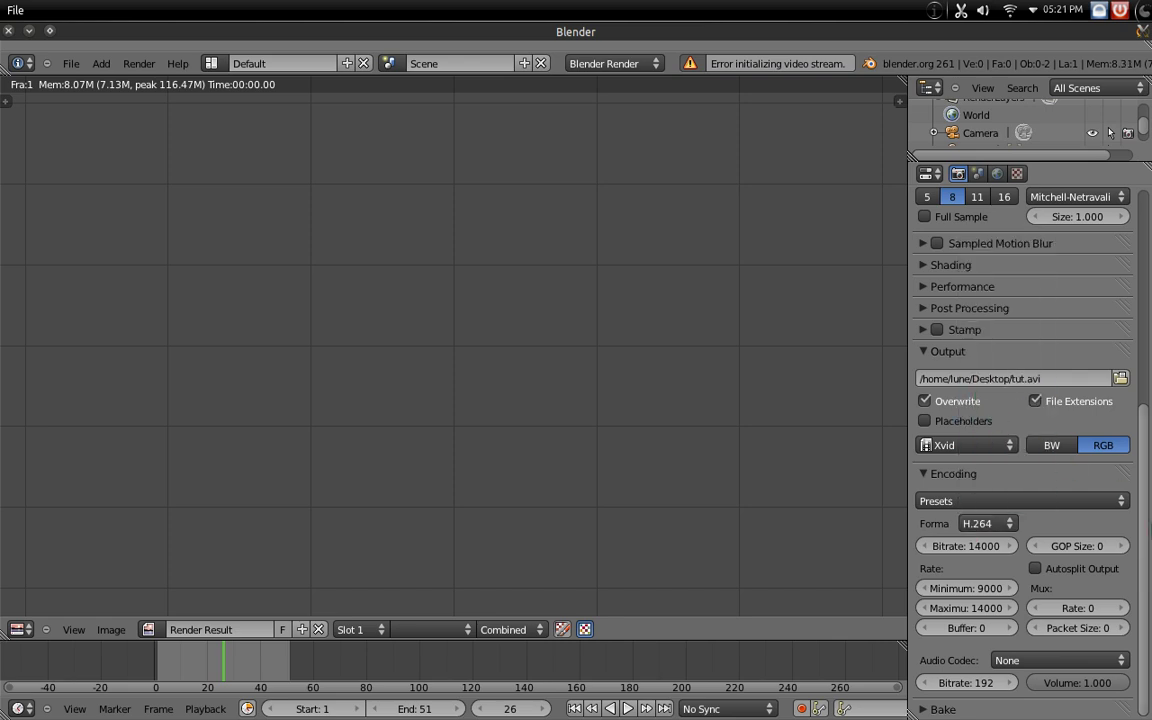
pyautogui.scroll(9, 976, 400)
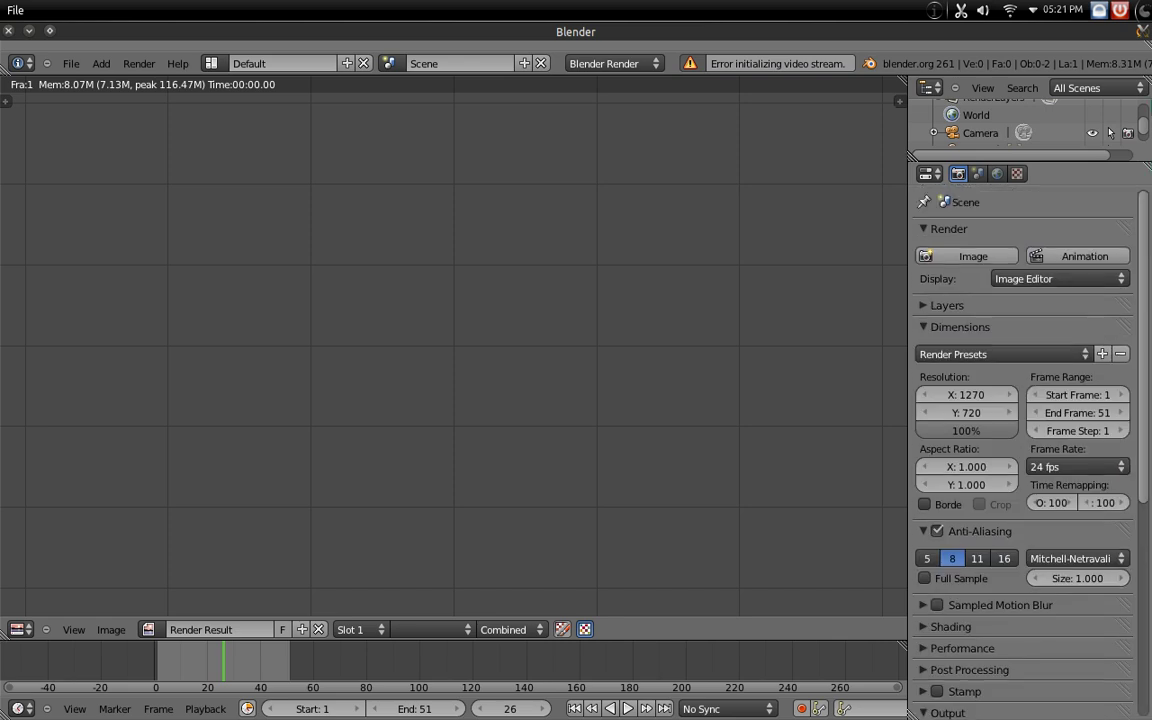
pyautogui.click(1089, 258)
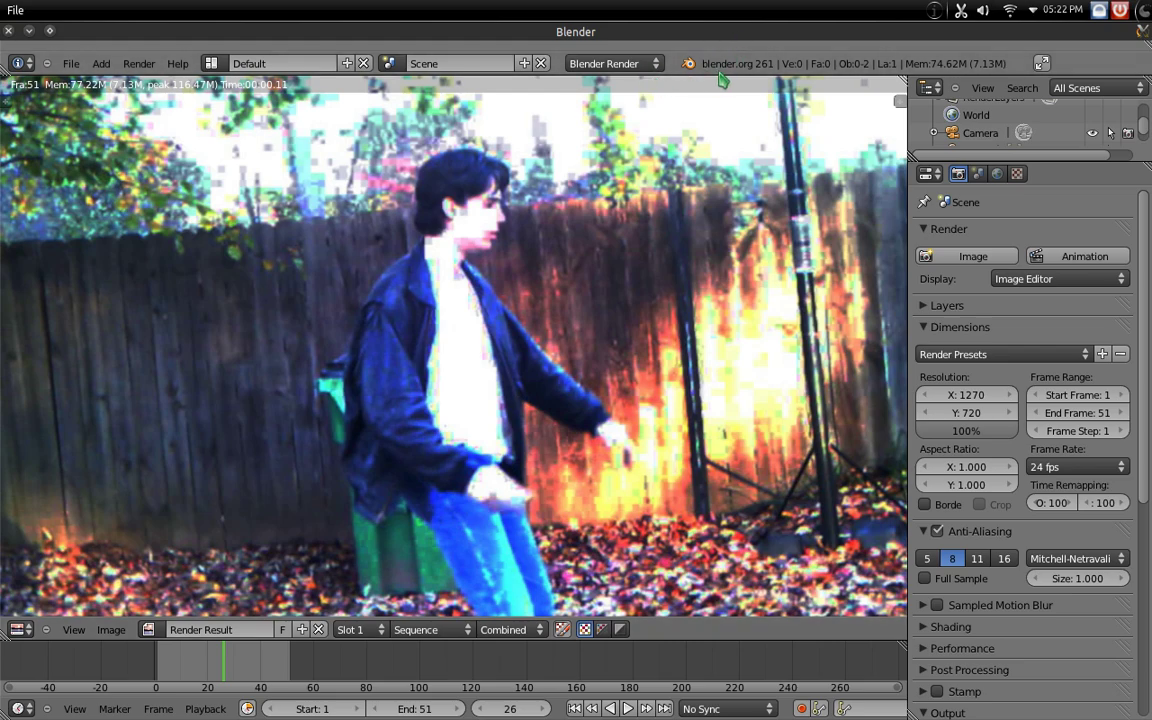
# Open the rendered tut.avi from the desktop in VLC media player and try to play it
pyautogui.click(11, 31)
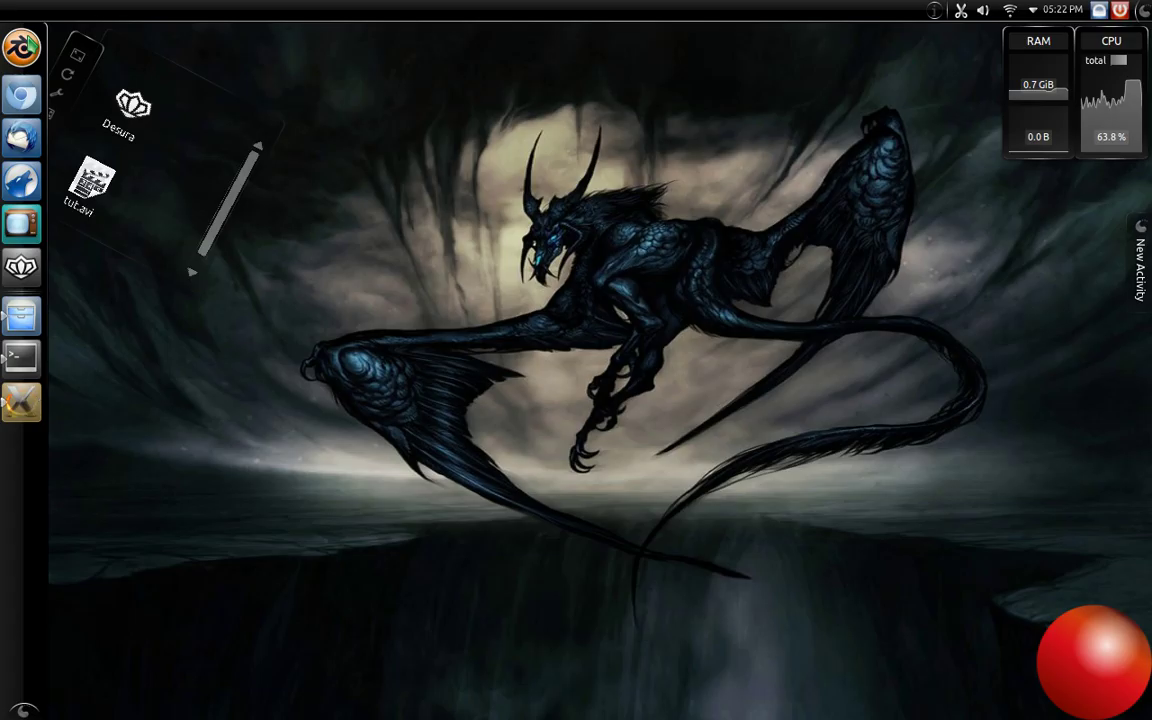
pyautogui.moveTo(83, 170)
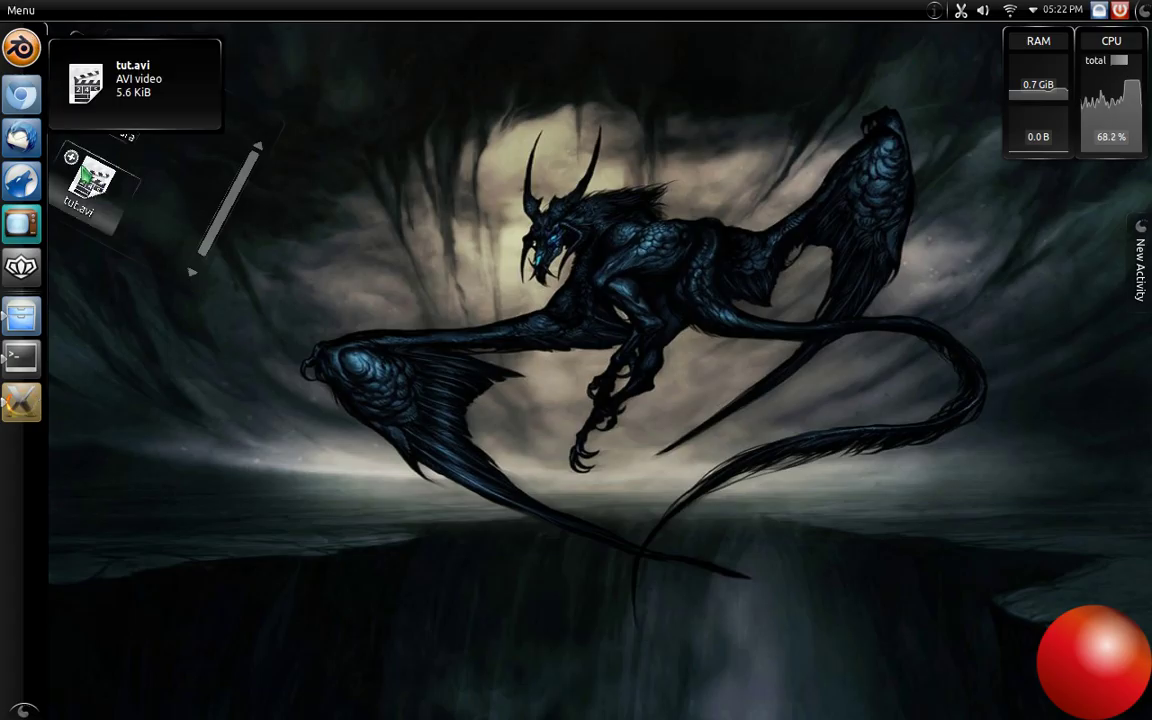
pyautogui.moveTo(66, 87); pyautogui.dragTo(55, 117)
pyautogui.rightClick(117, 205)
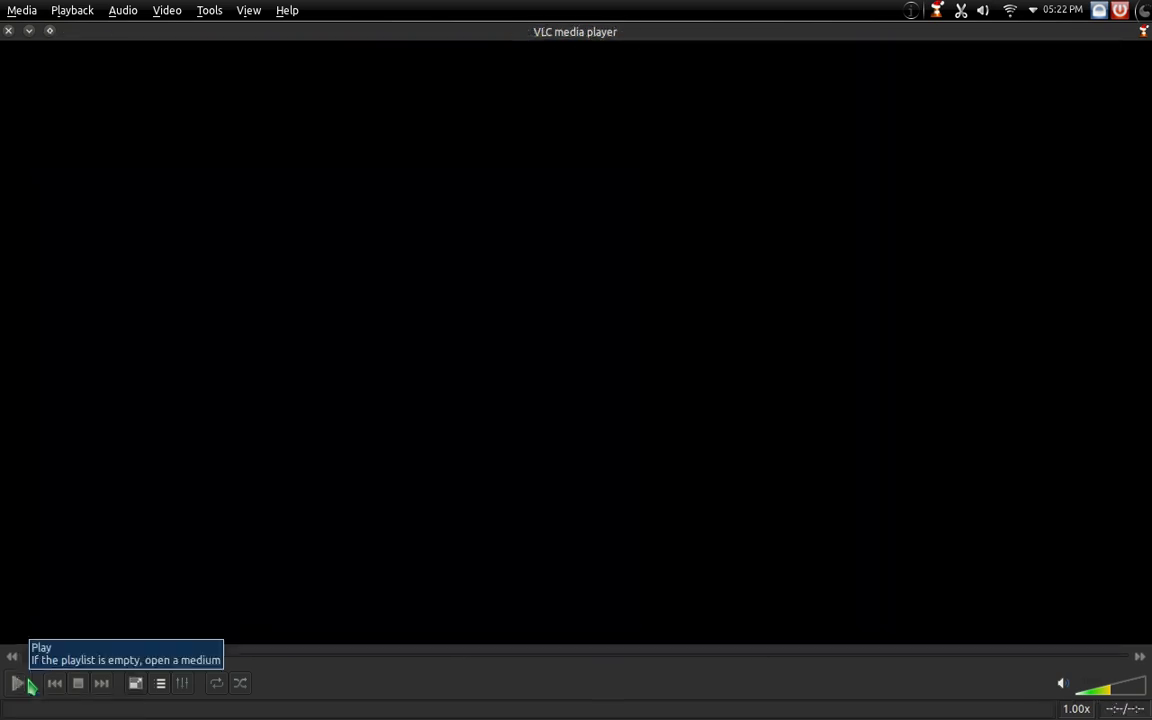
pyautogui.click(22, 684)
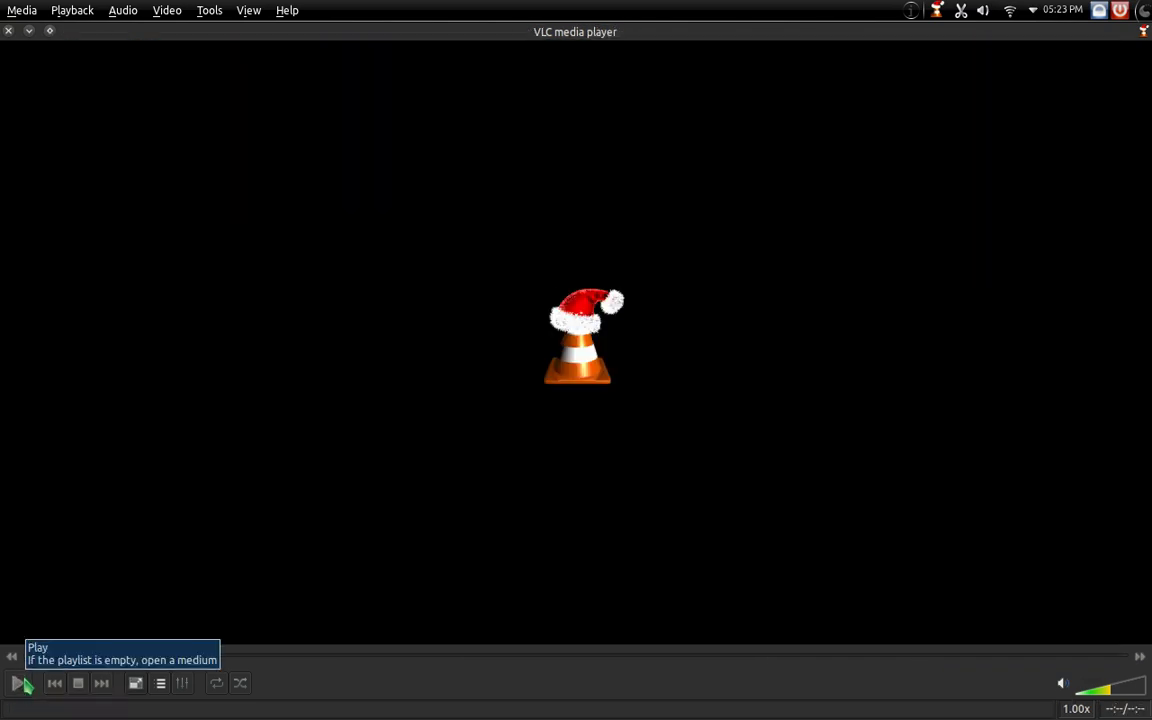
pyautogui.click(22, 684)
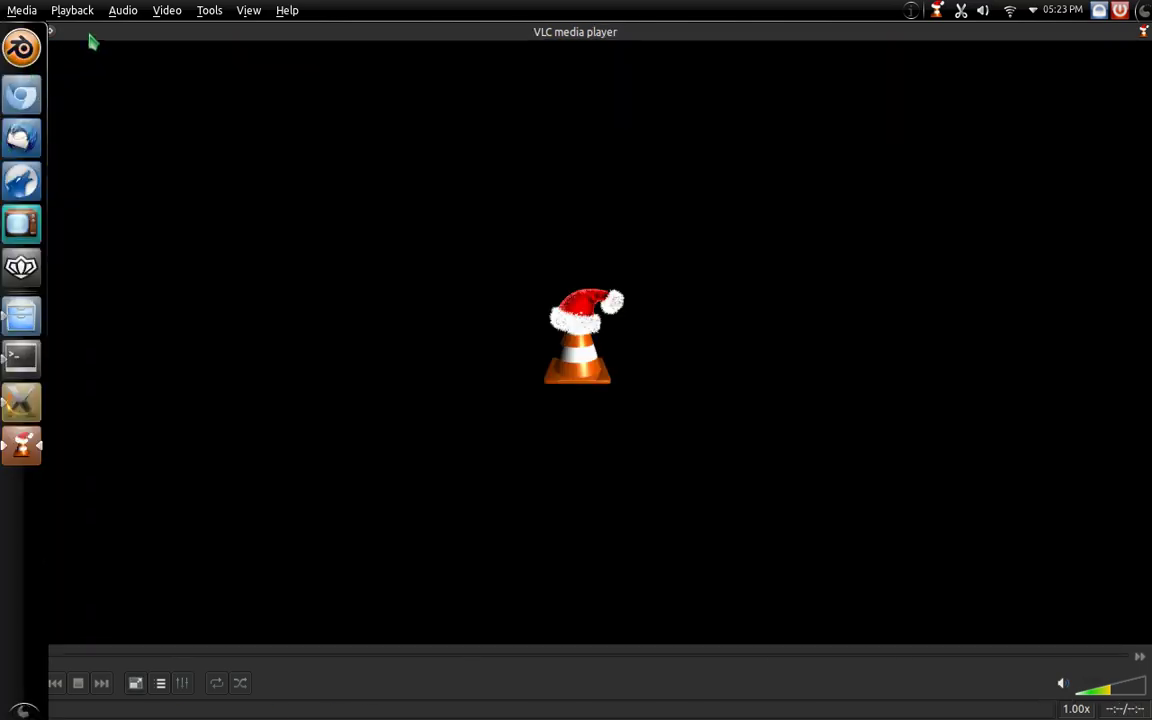
# Leave the media player, switch back to Blender and open the recent file lightningcyclestest.blend
pyautogui.moveTo(90, 40); pyautogui.dragTo(426, 330)
pyautogui.click(415, 322)
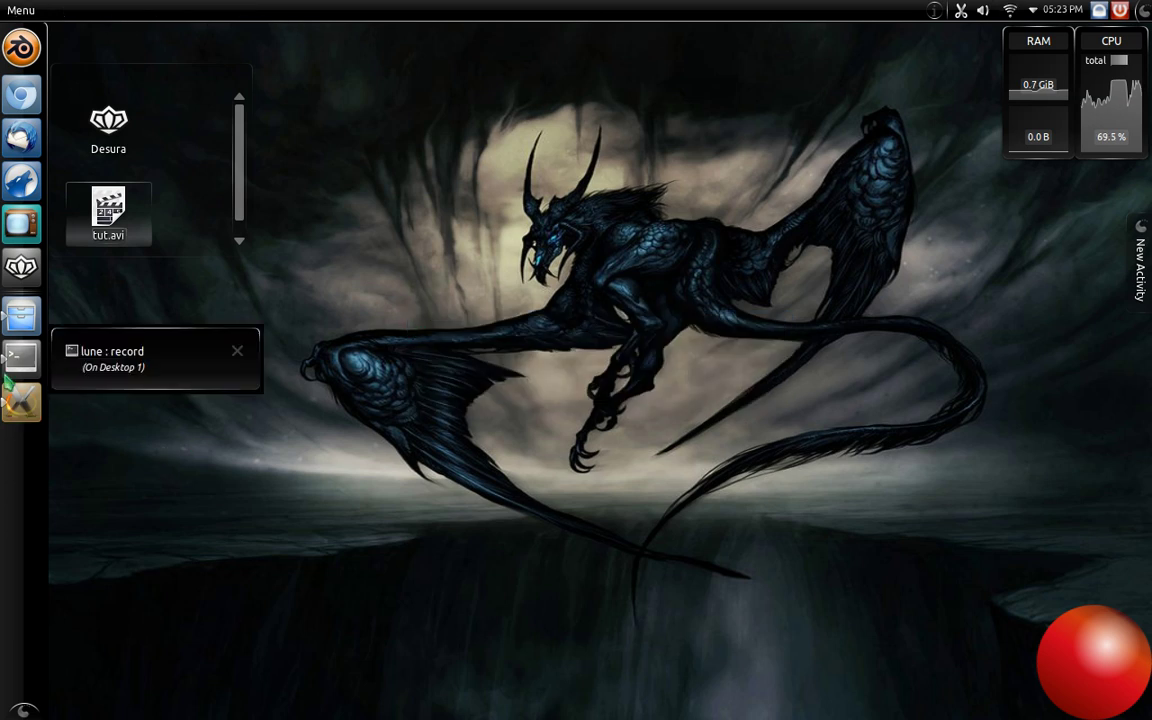
pyautogui.click(22, 398)
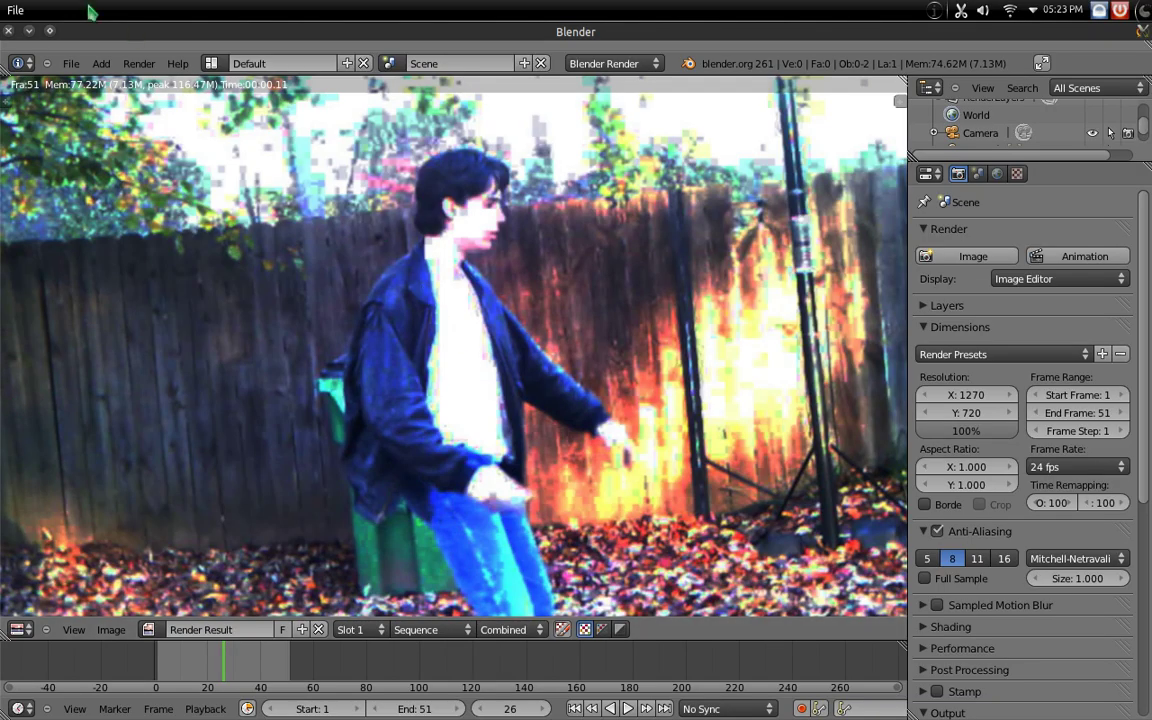
pyautogui.click(71, 63)
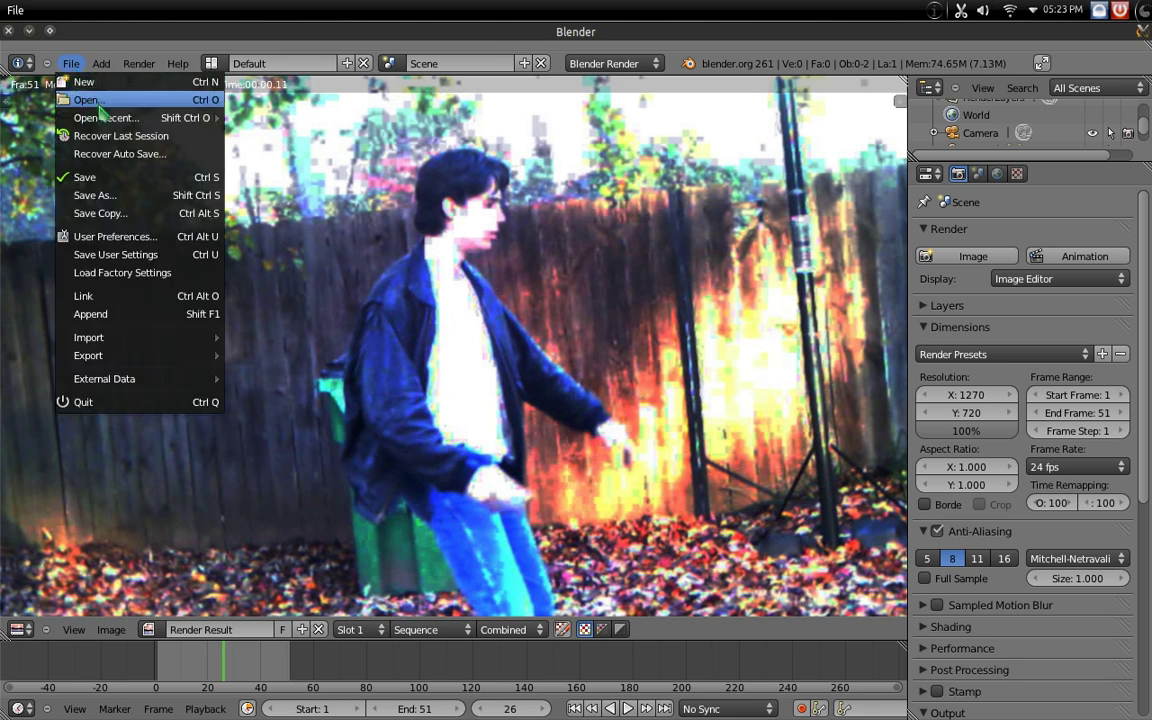
pyautogui.moveTo(103, 120)
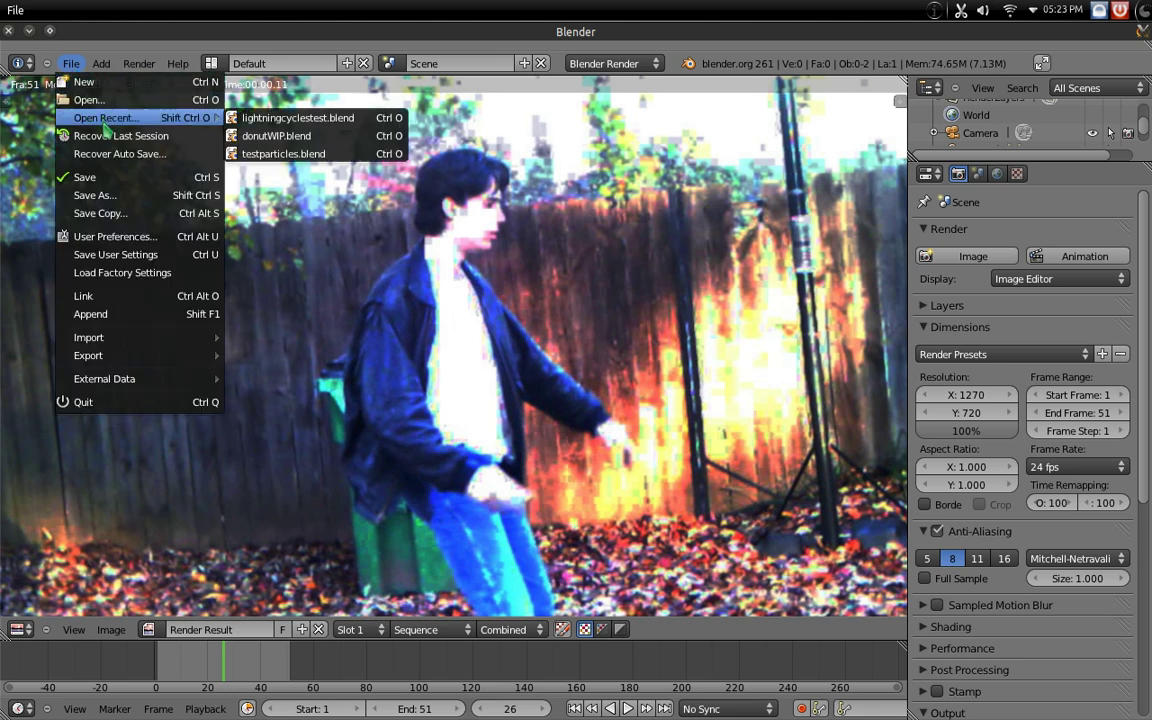
pyautogui.click(266, 120)
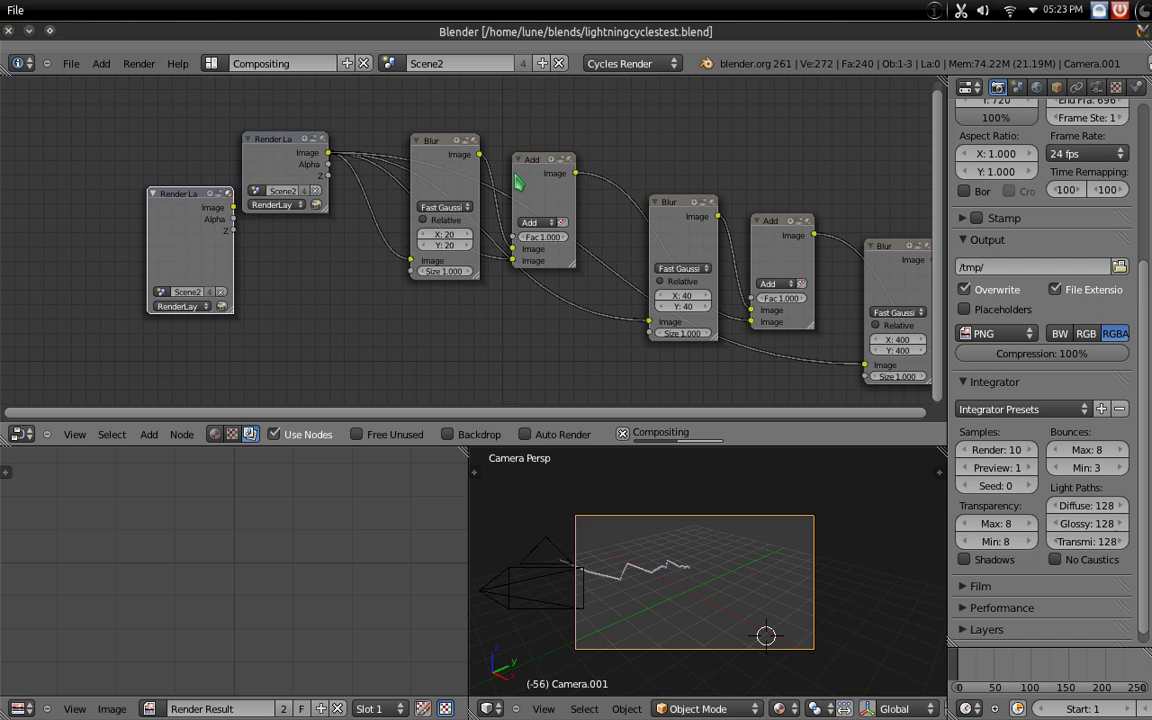
# Delete the Alpha Over node that feeds the Composite node
pyautogui.moveTo(794, 185); pyautogui.dragTo(416, 188, button='middle')
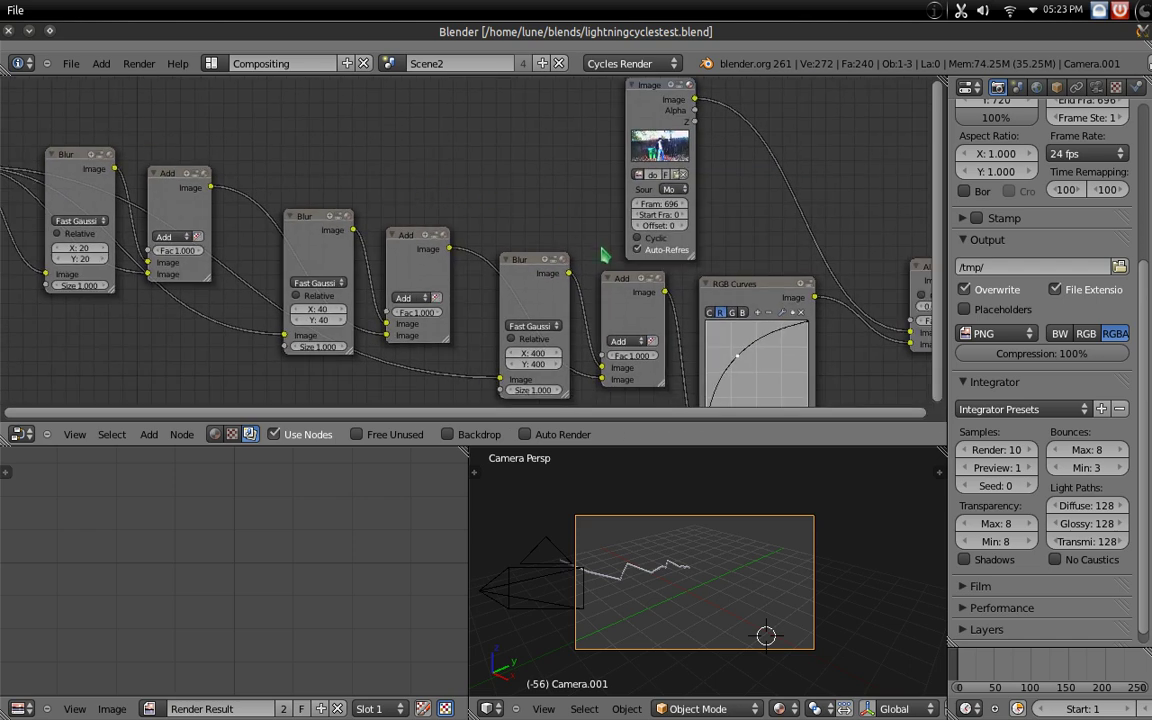
pyautogui.moveTo(605, 255); pyautogui.dragTo(420, 187, button='middle')
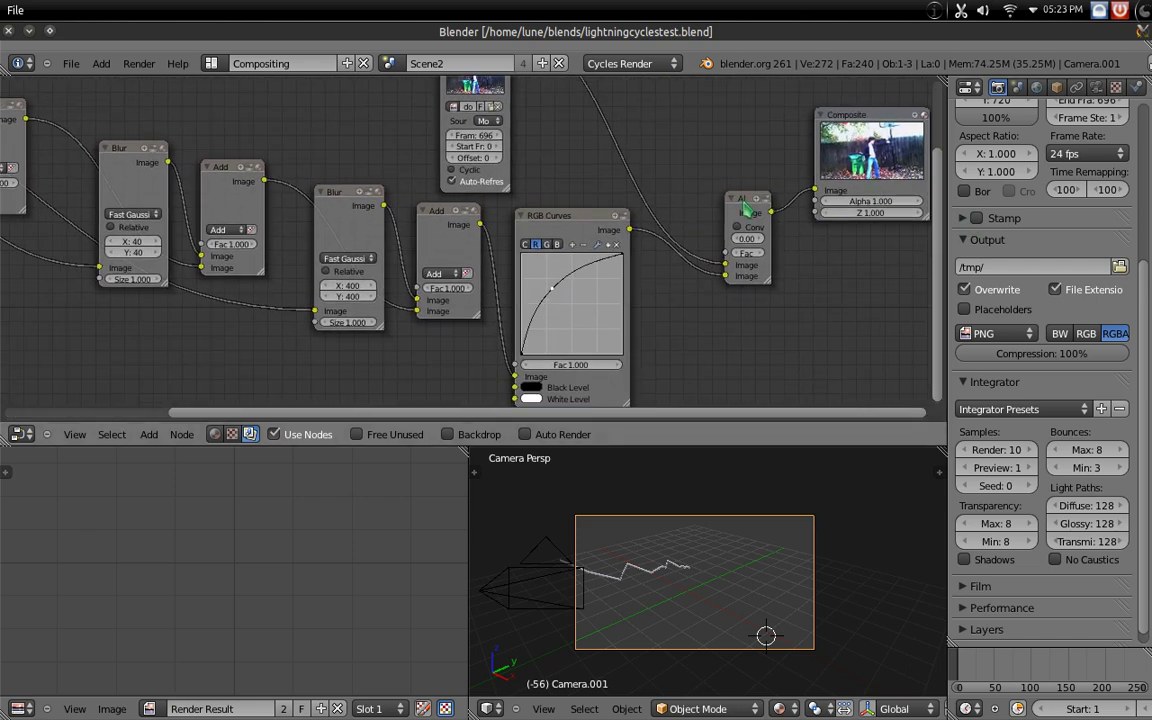
pyautogui.press('x')
# Add a Mix node between the RGB Curves and Composite nodes and set its blend type to Add
pyautogui.hotkey('shift', 'a')
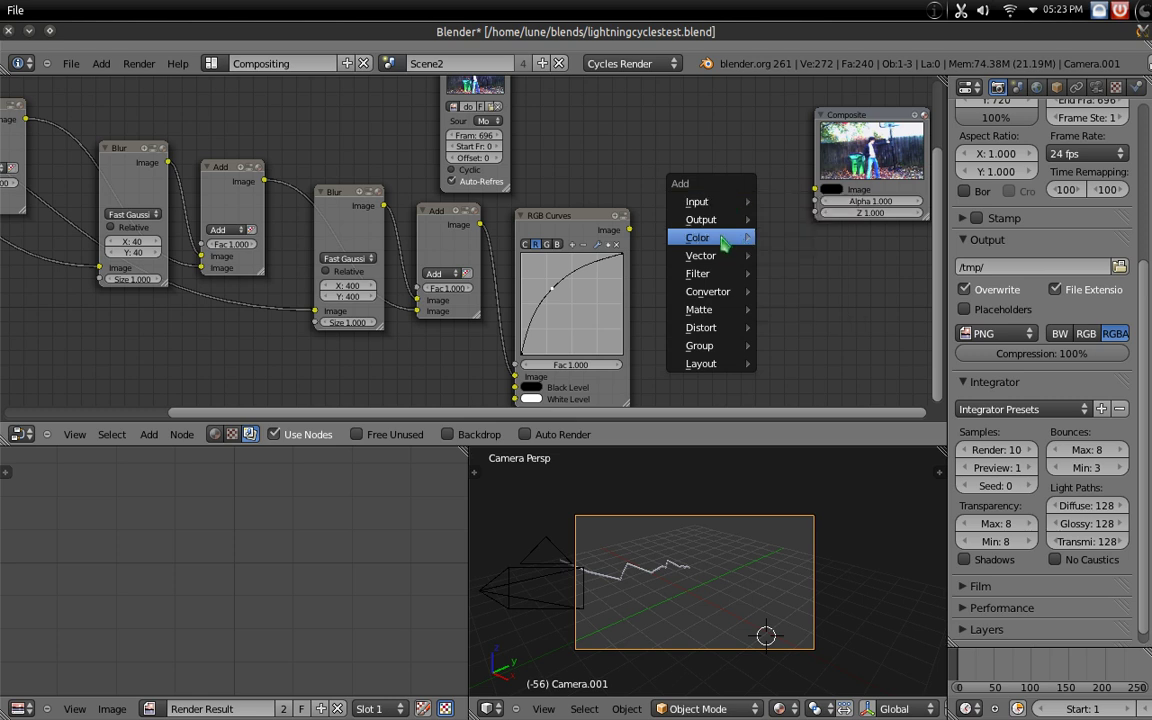
pyautogui.moveTo(745, 240)
pyautogui.click(803, 257)
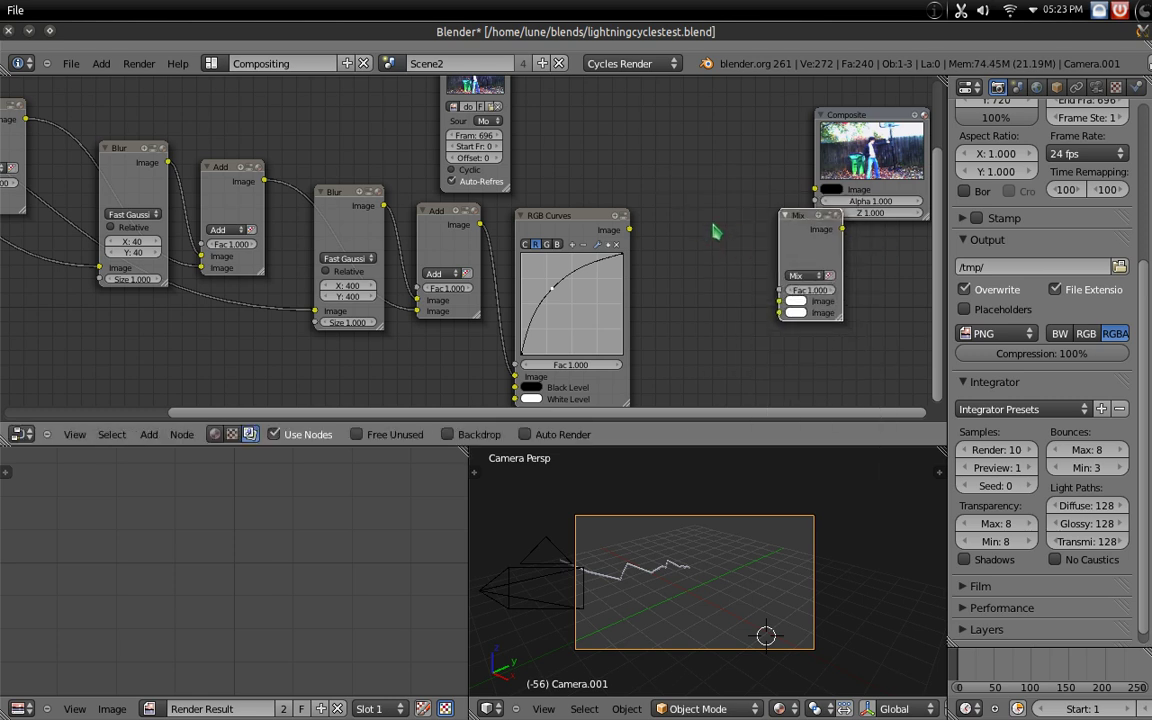
pyautogui.press('g')
pyautogui.click(641, 211)
pyautogui.click(730, 256)
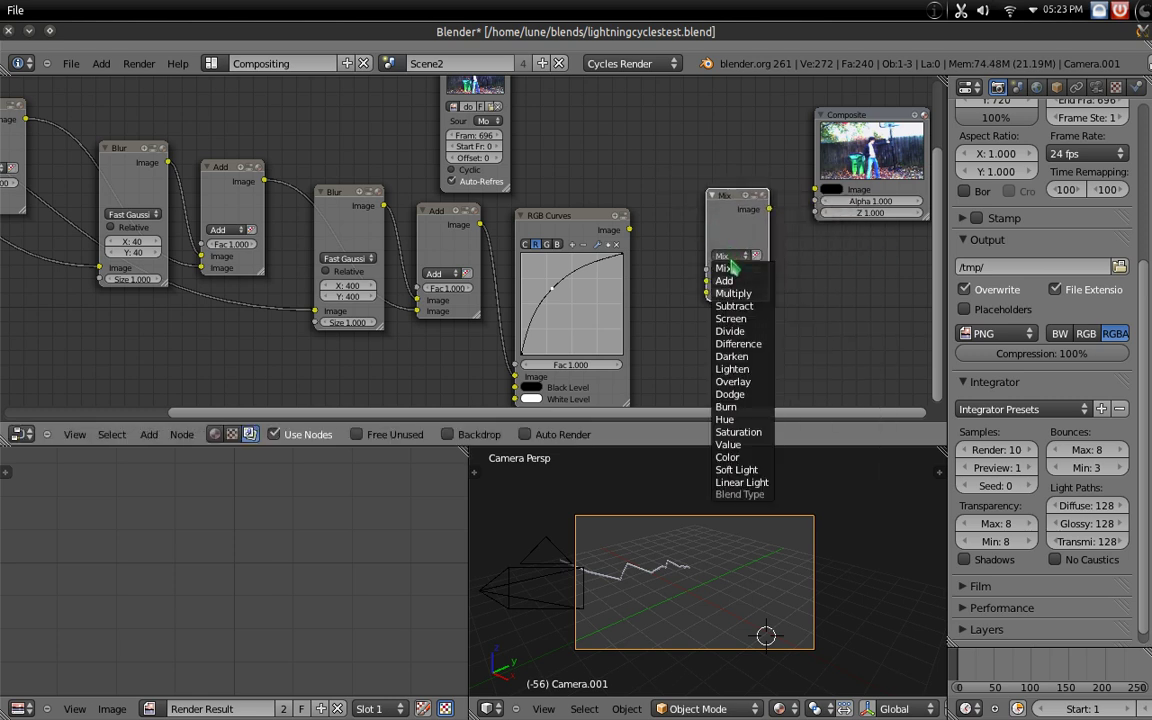
pyautogui.click(724, 281)
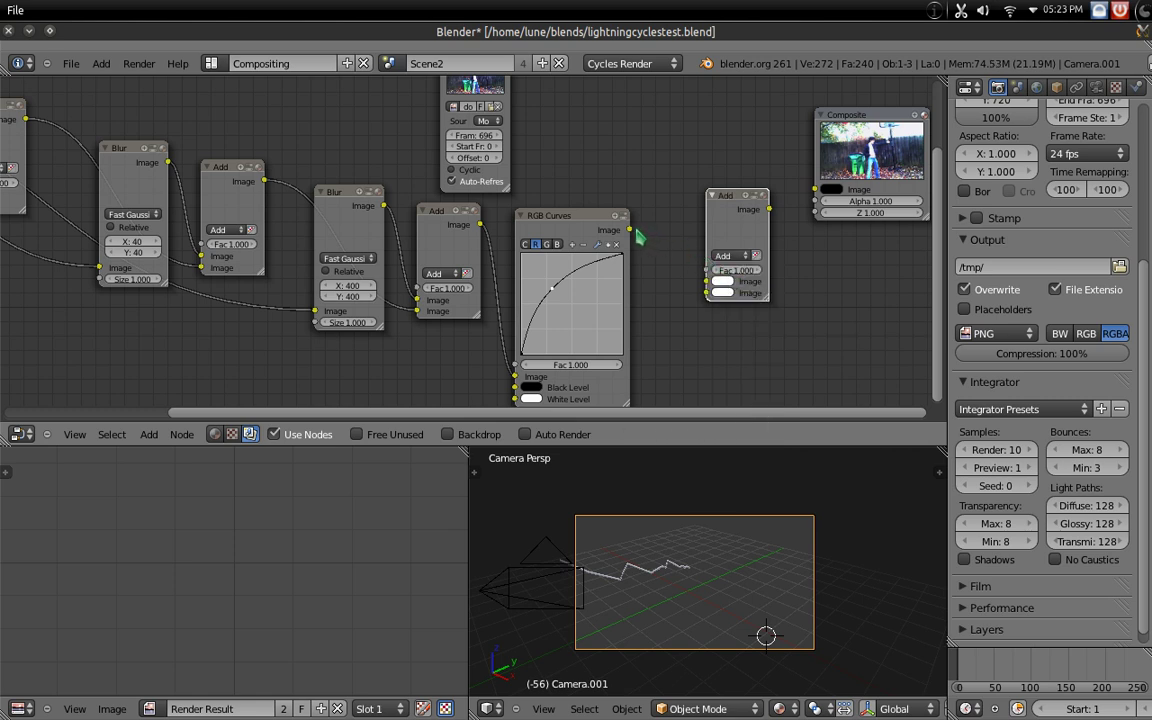
# Connect the RGB Curves and movie Image nodes to the new Add node's image inputs, and its output to the Composite node
pyautogui.moveTo(630, 231); pyautogui.dragTo(707, 281)
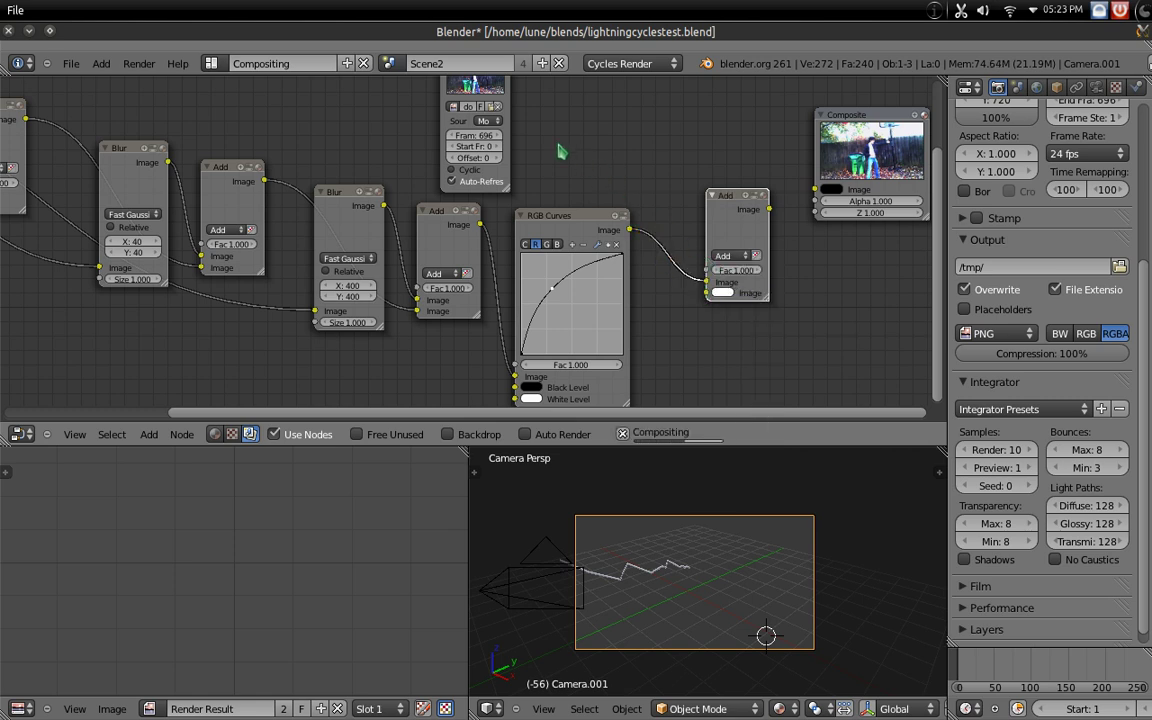
pyautogui.press('g')
pyautogui.click(545, 191)
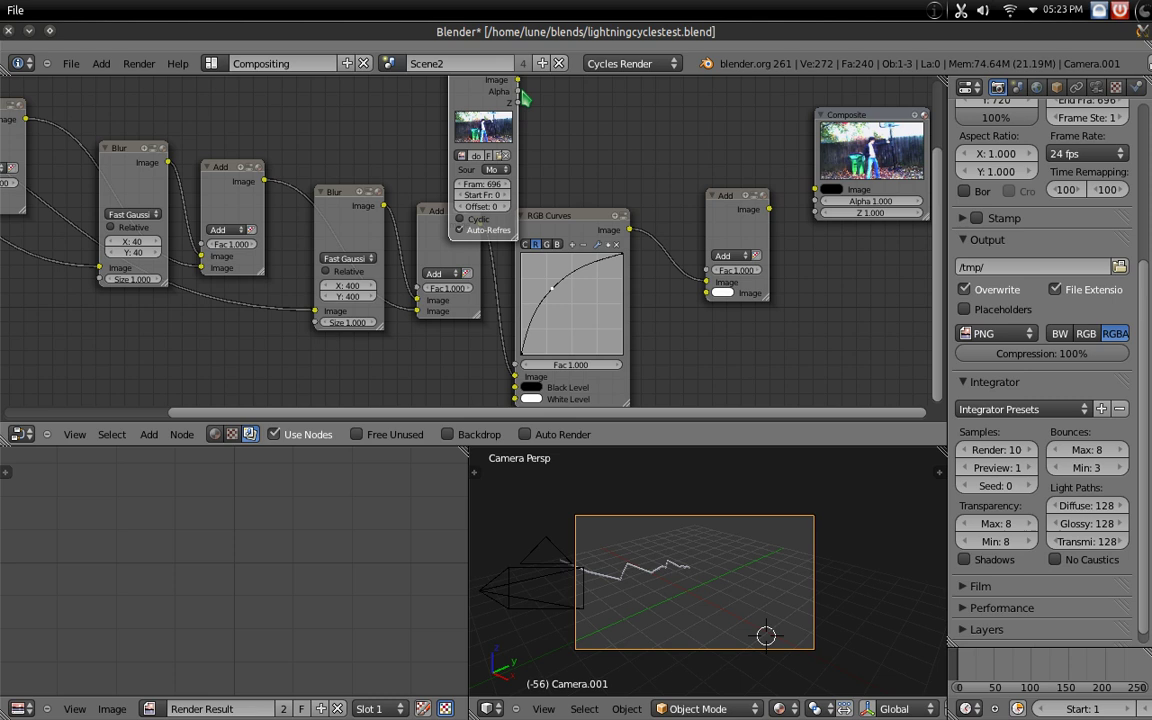
pyautogui.moveTo(519, 81); pyautogui.dragTo(707, 292)
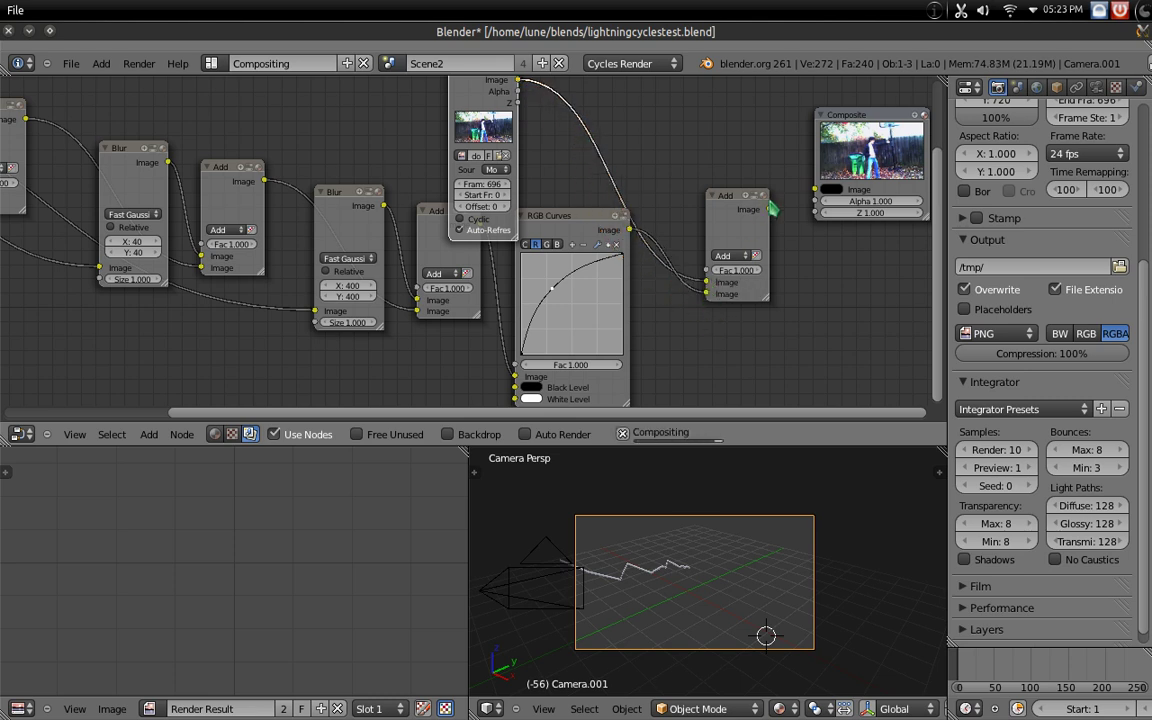
pyautogui.press('g')
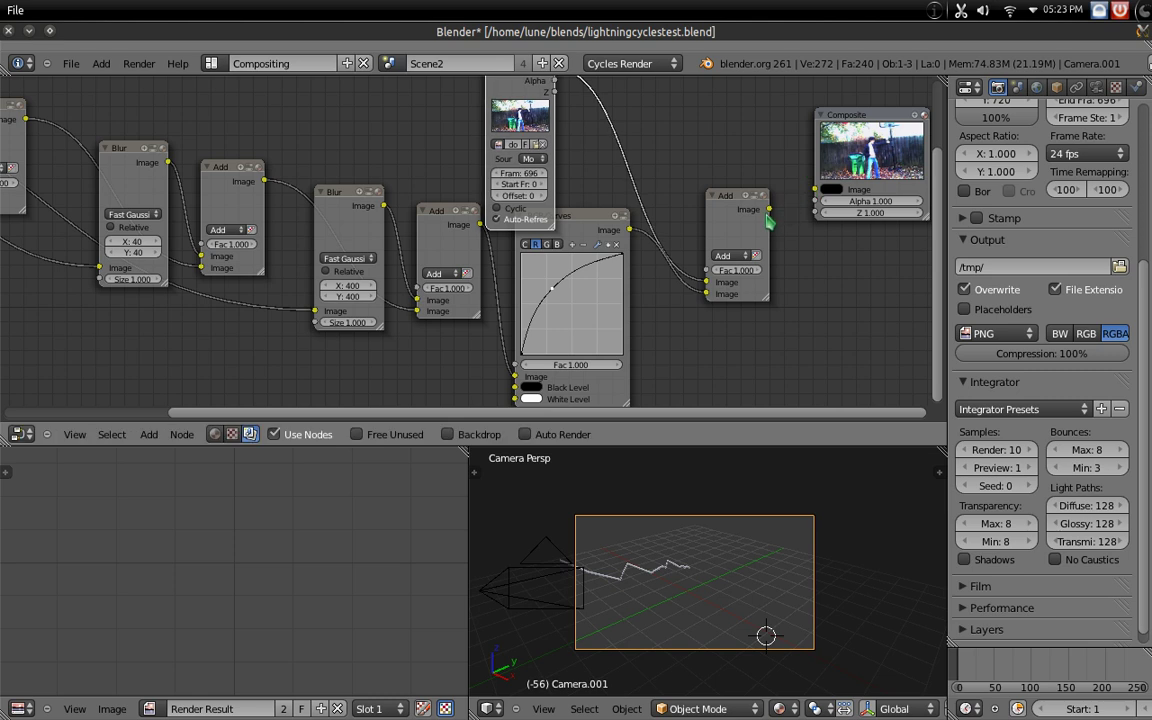
pyautogui.moveTo(769, 210); pyautogui.dragTo(815, 189)
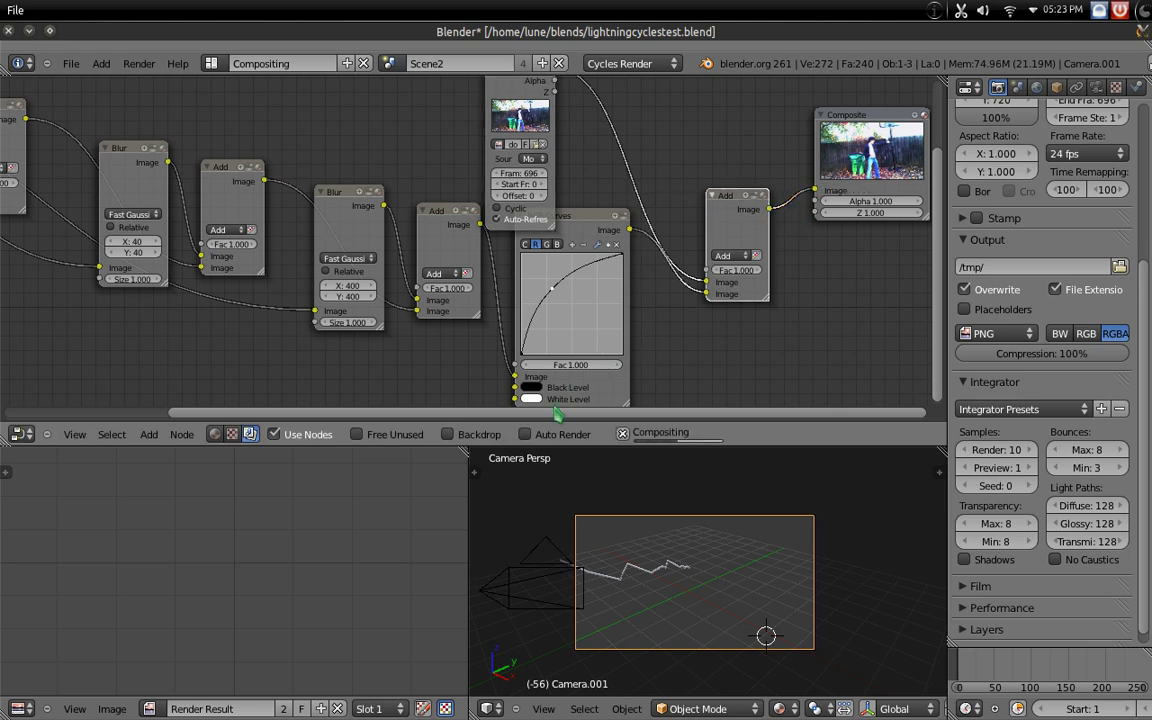
# Move the lightning curve about 9 units along Y and about 3.2 units down along Z, into the camera frame
pyautogui.press('KP_0')
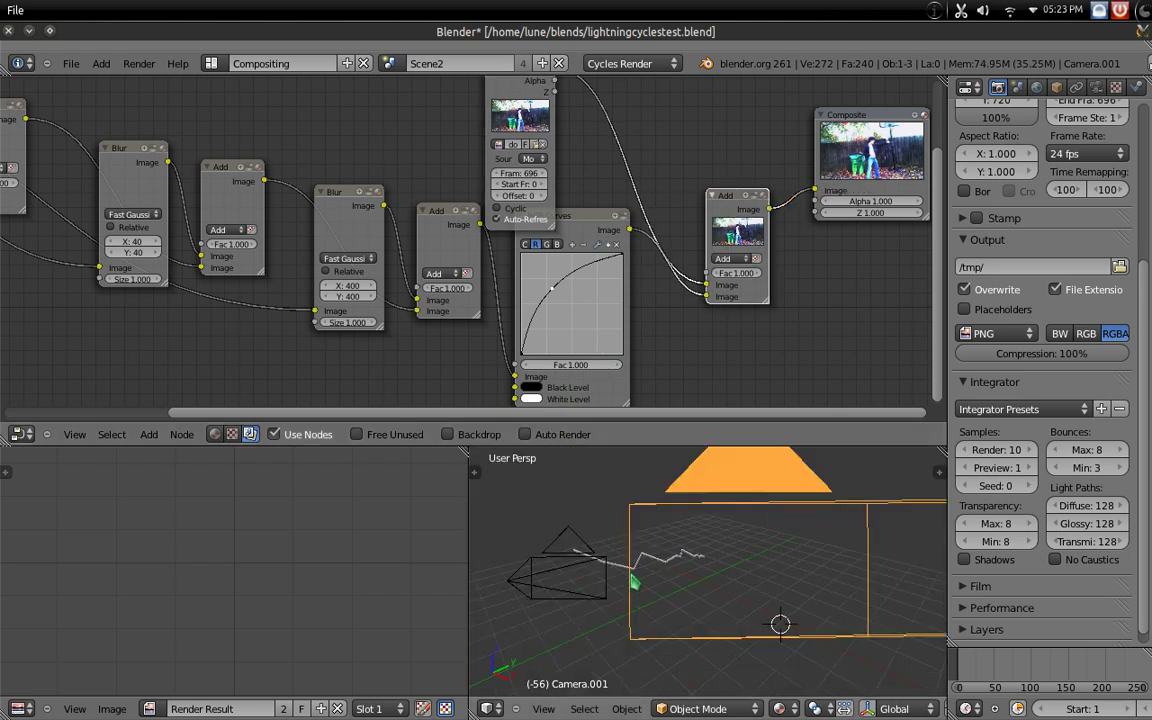
pyautogui.rightClick(668, 553)
pyautogui.press('g')
pyautogui.press('y')
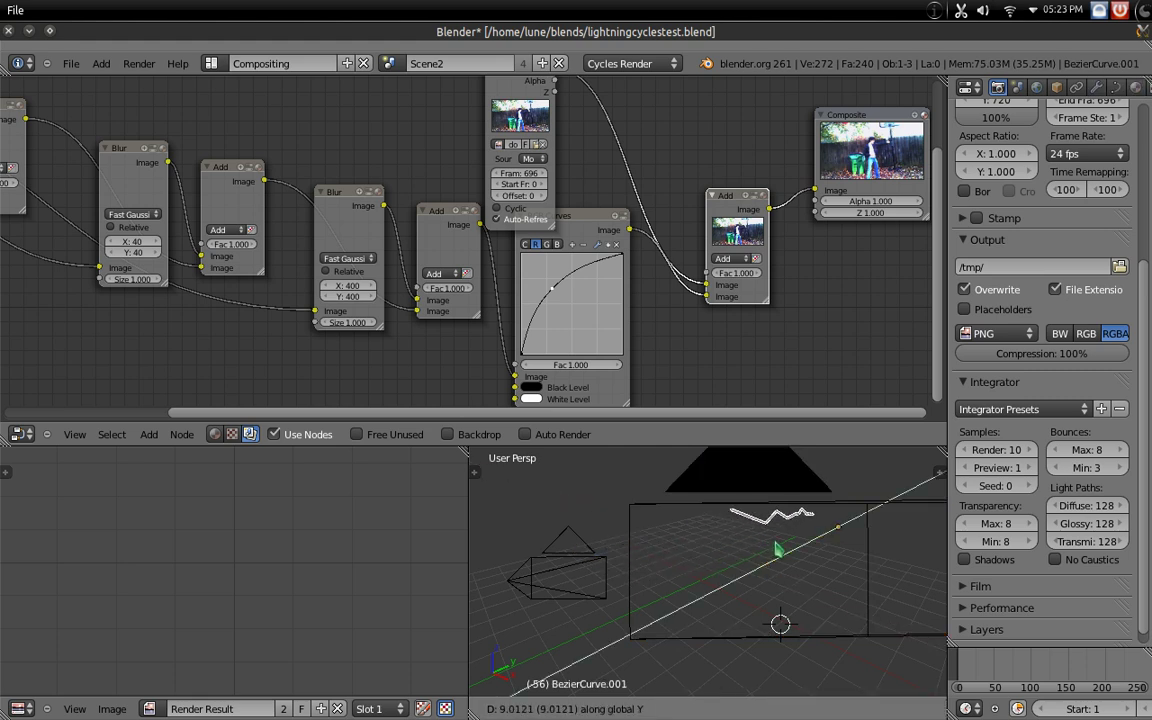
pyautogui.click(778, 548)
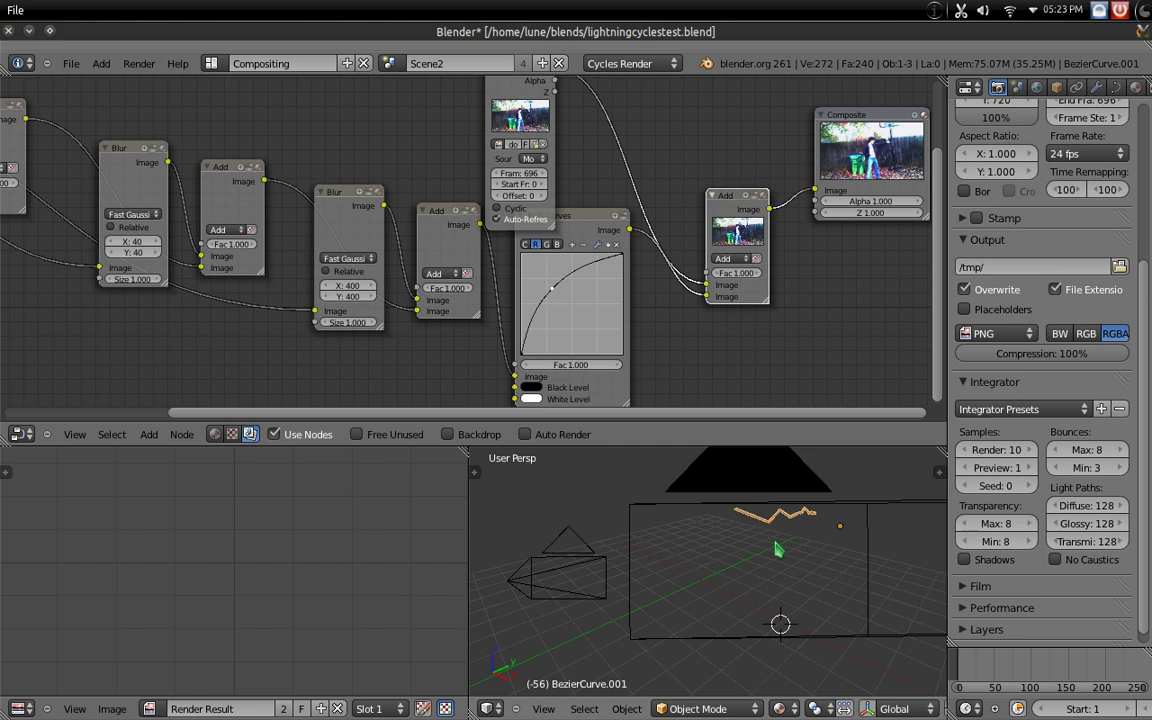
pyautogui.press('KP_0')
pyautogui.press('g')
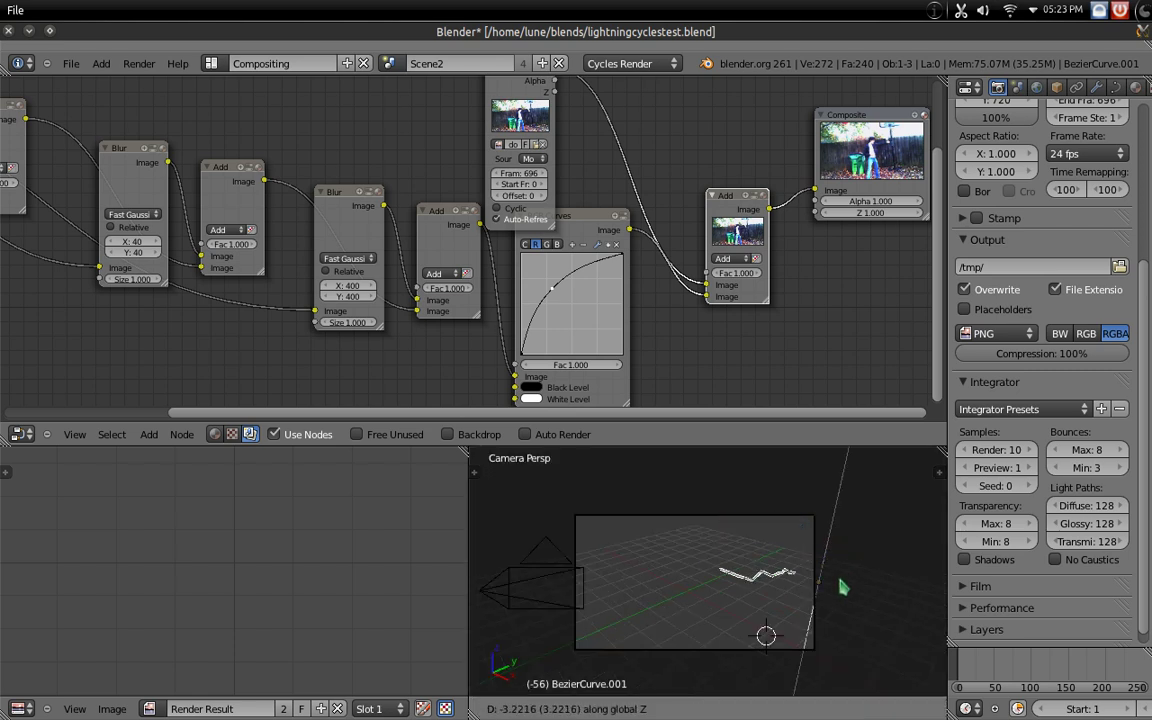
pyautogui.click(841, 586)
# Load testlightningringandorb.avi from the Videos folder as a background image for the camera view
pyautogui.press('n')
pyautogui.scroll(-10, 850, 595)
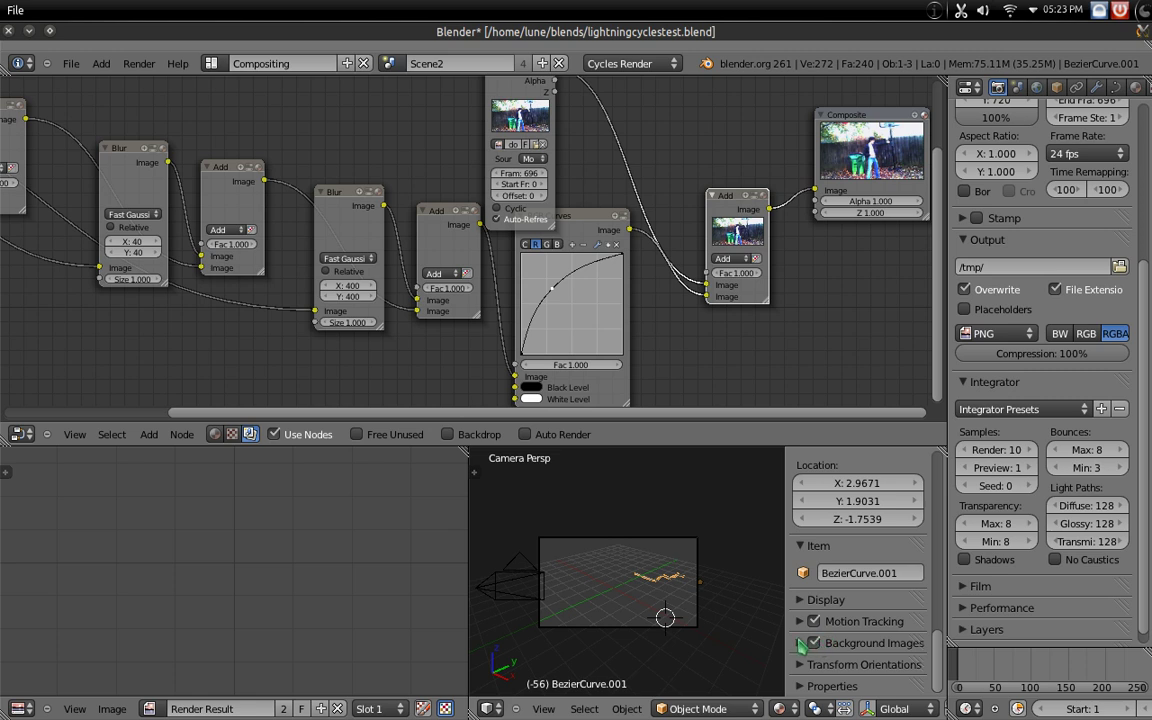
pyautogui.click(801, 643)
pyautogui.scroll(-1, 850, 620)
pyautogui.click(858, 637)
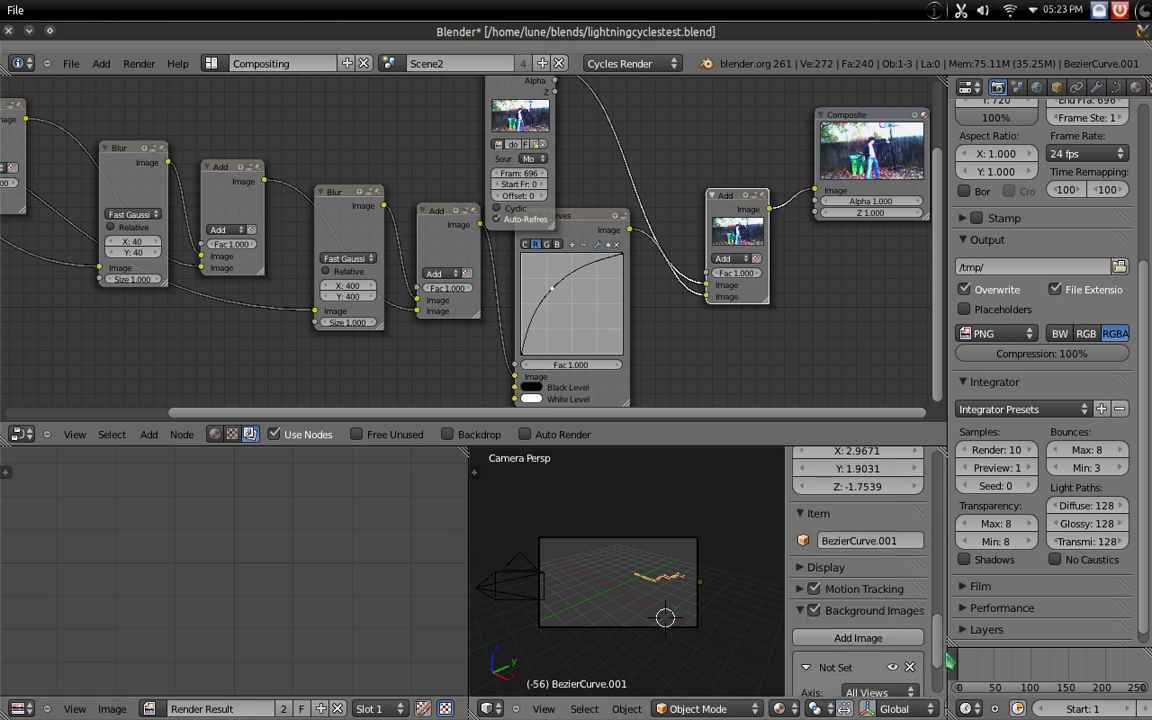
pyautogui.scroll(-3, 870, 610)
pyautogui.click(860, 634)
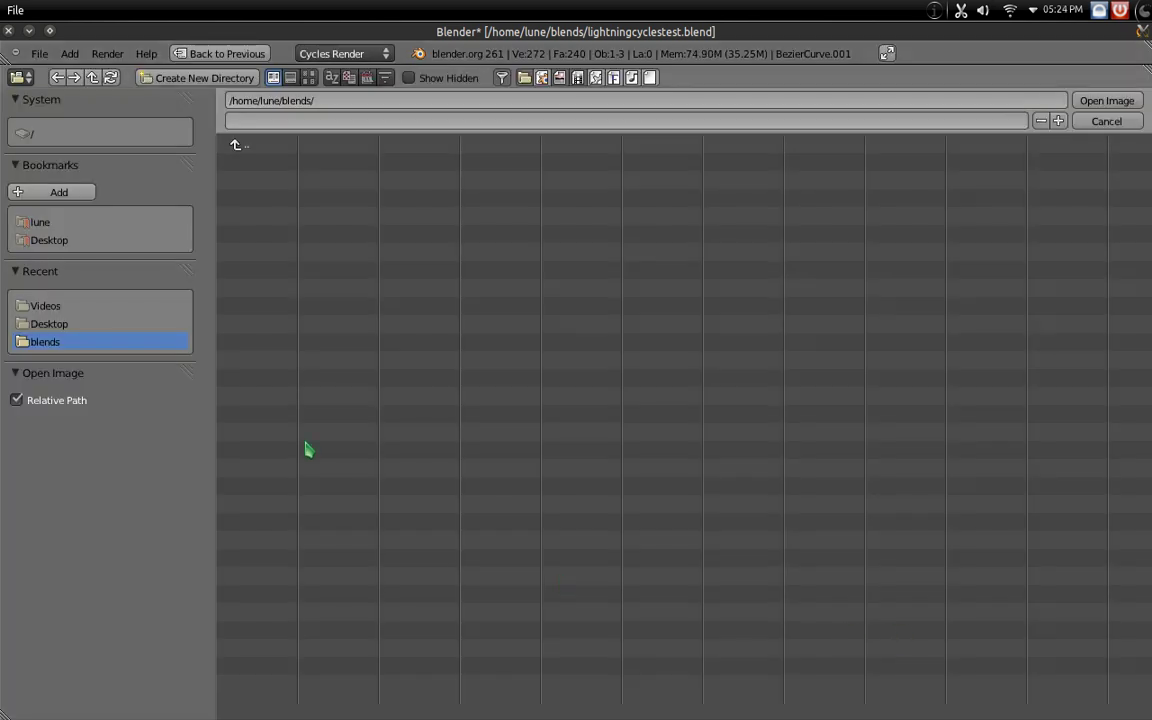
pyautogui.click(38, 306)
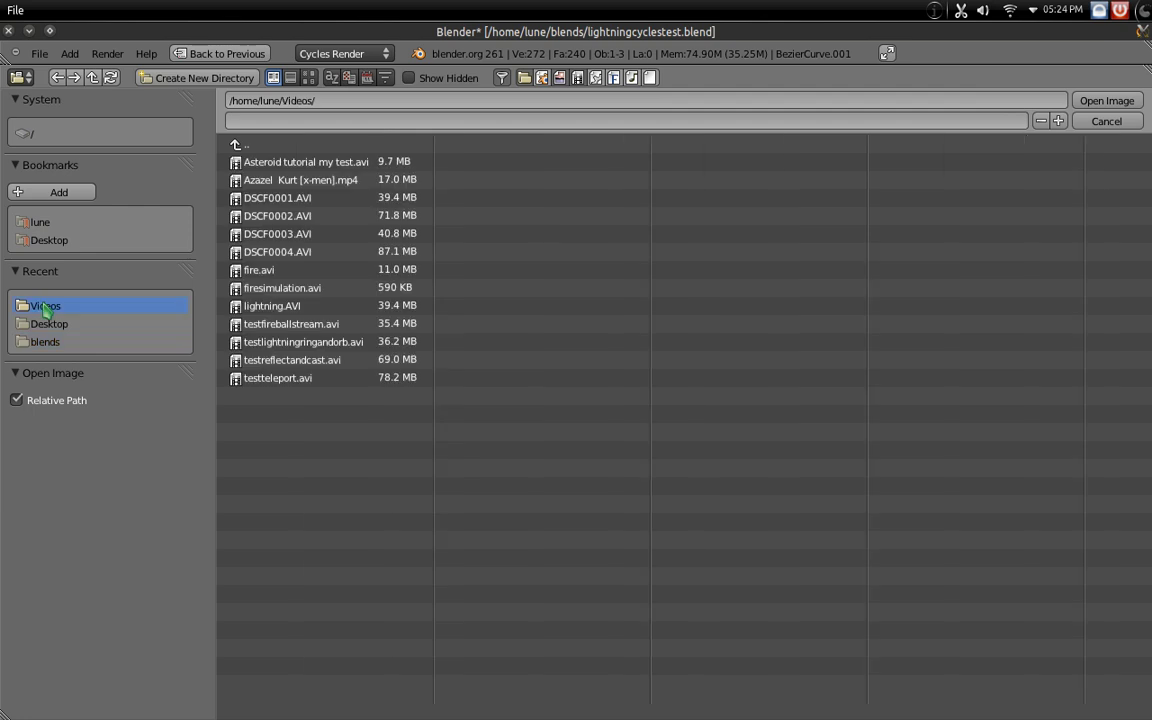
pyautogui.click(325, 342)
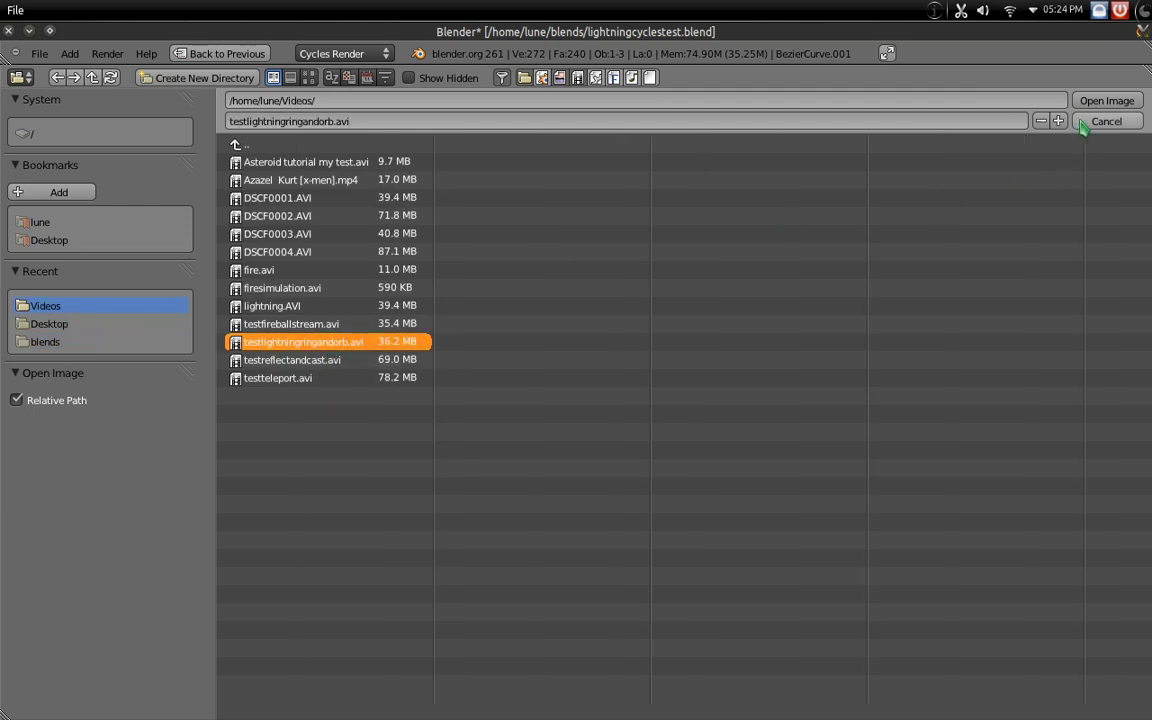
pyautogui.click(1106, 101)
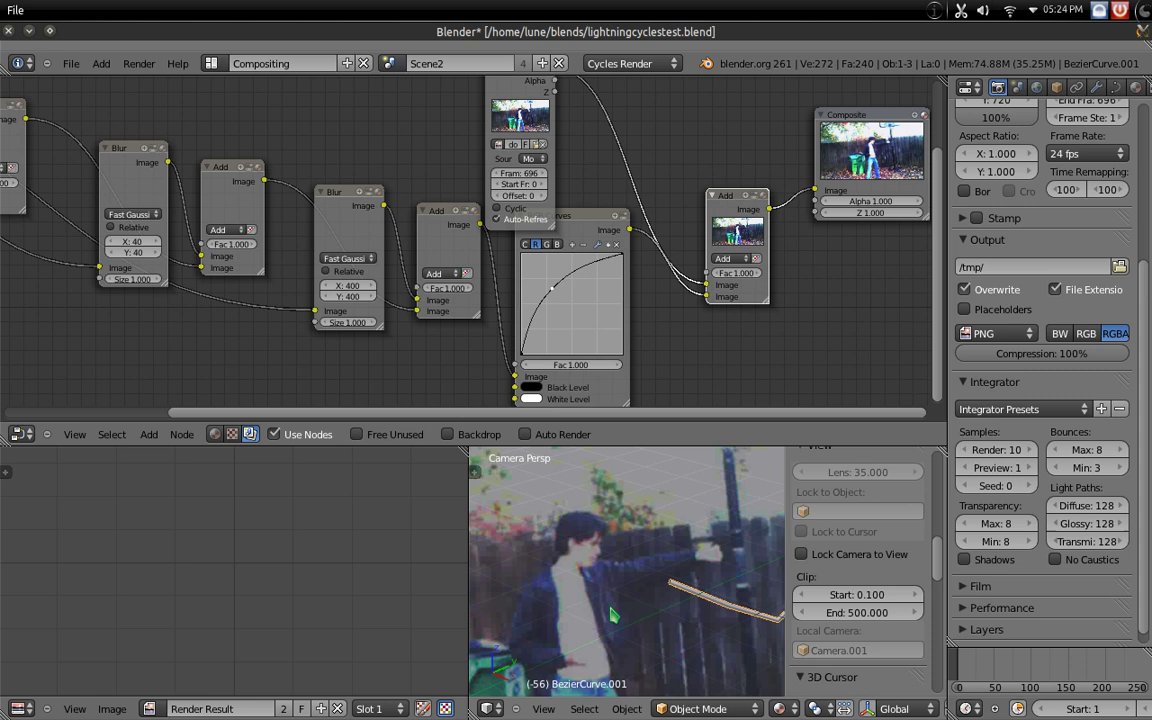
# Move the lightning curve about 0.7 units up along Z toward the man's outstretched hand
pyautogui.press('g')
pyautogui.press('x')
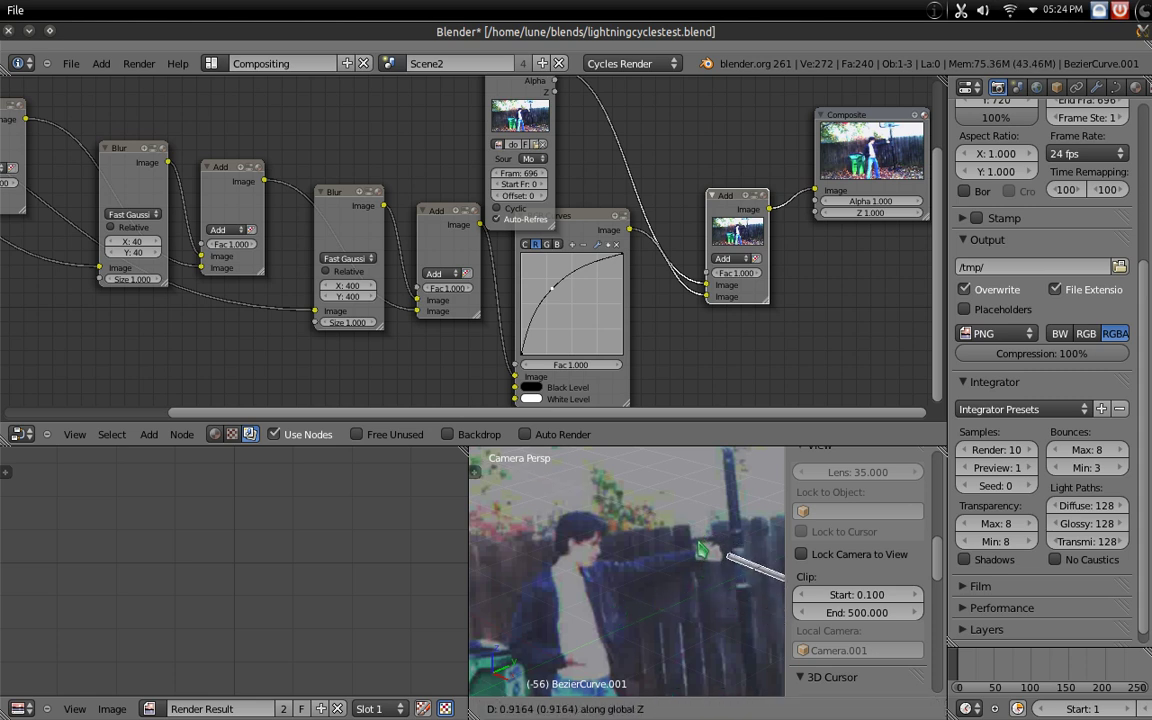
pyautogui.press('r')
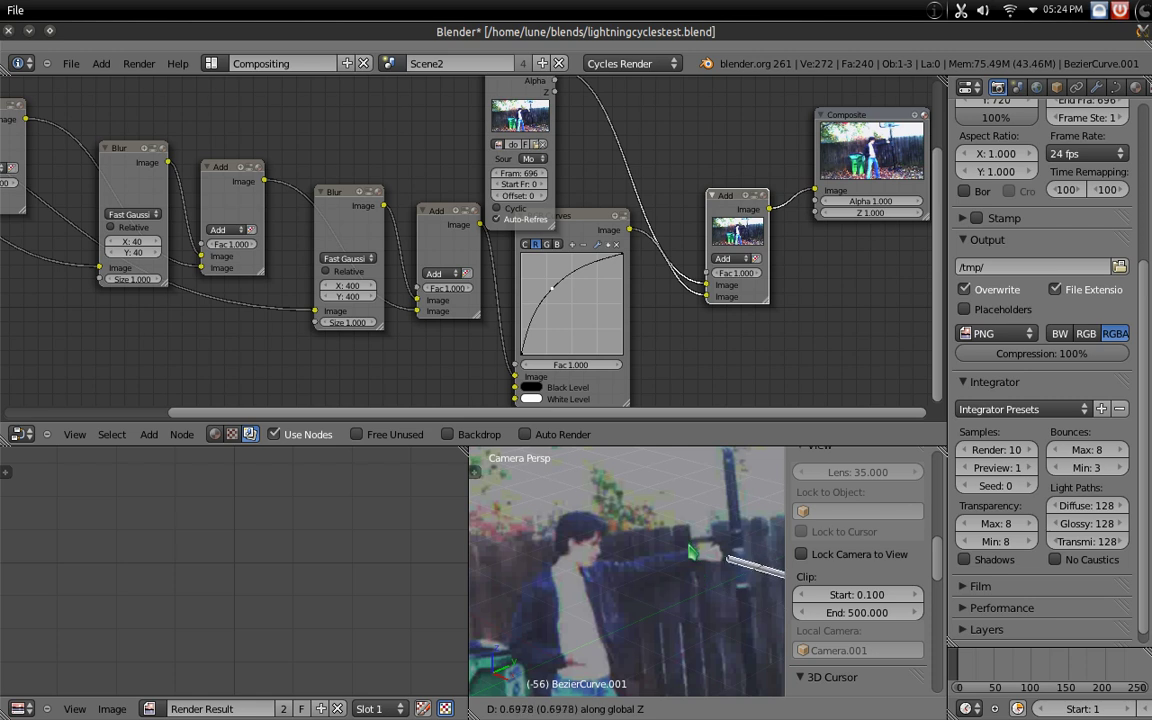
pyautogui.press('Return')
# Rotate the lightning curve slightly so it points straight out from the hand
pyautogui.press('r')
pyautogui.press('z')
pyautogui.press('z')
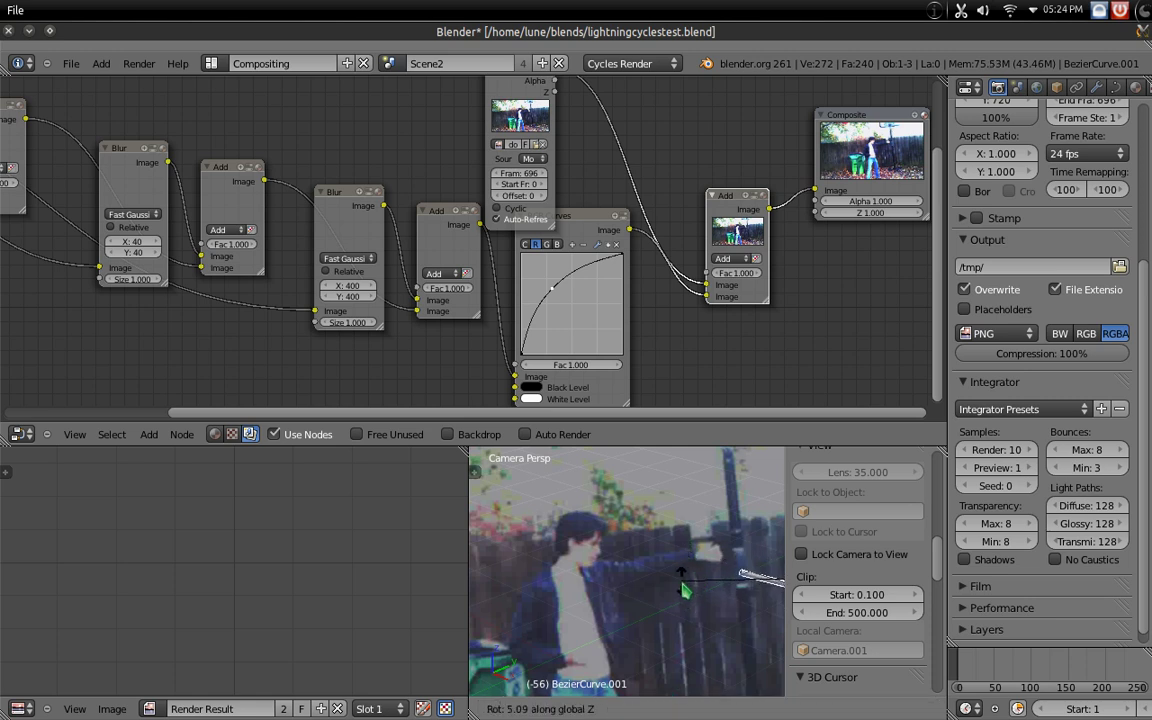
pyautogui.press('Return')
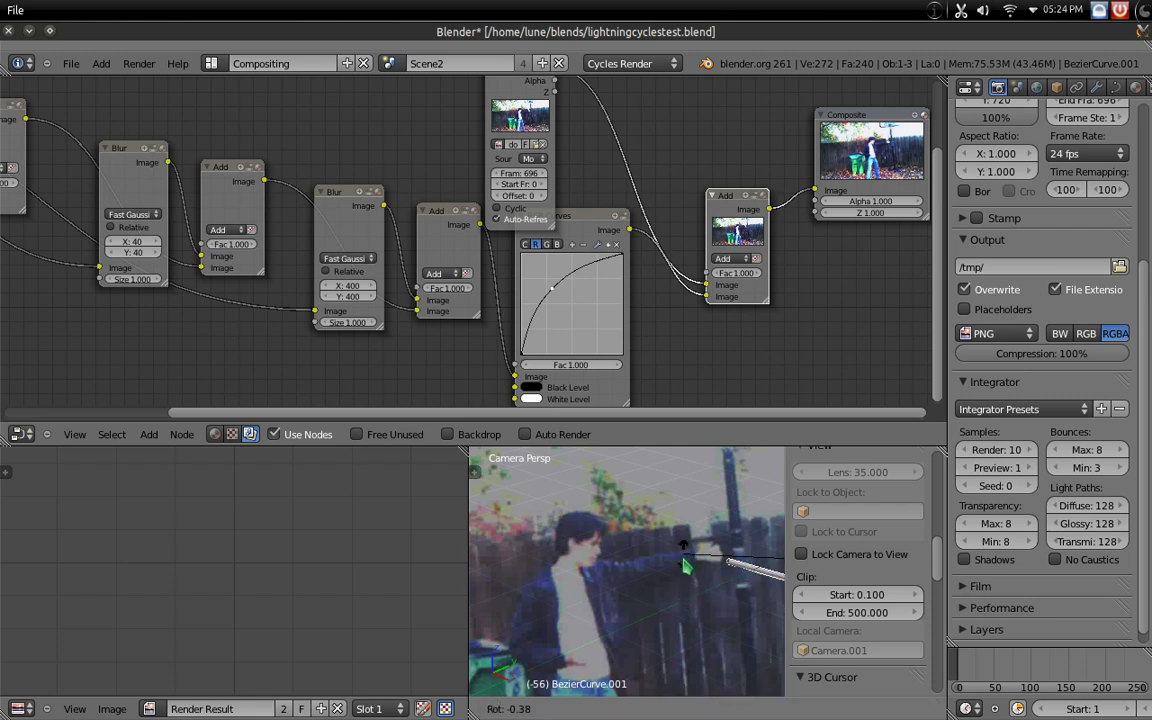
pyautogui.press('r')
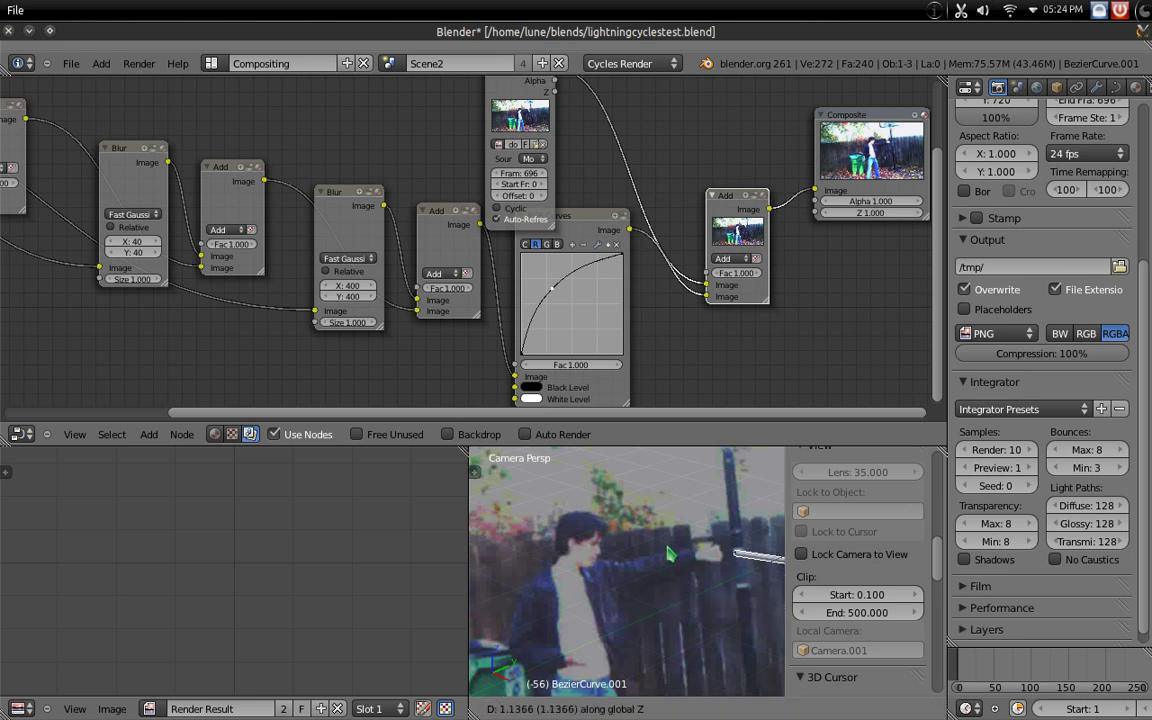
pyautogui.press('Return')
# Shift the lightning curve along Z and about -0.4 units along X so its near end meets the hand
pyautogui.press('g')
pyautogui.press('z')
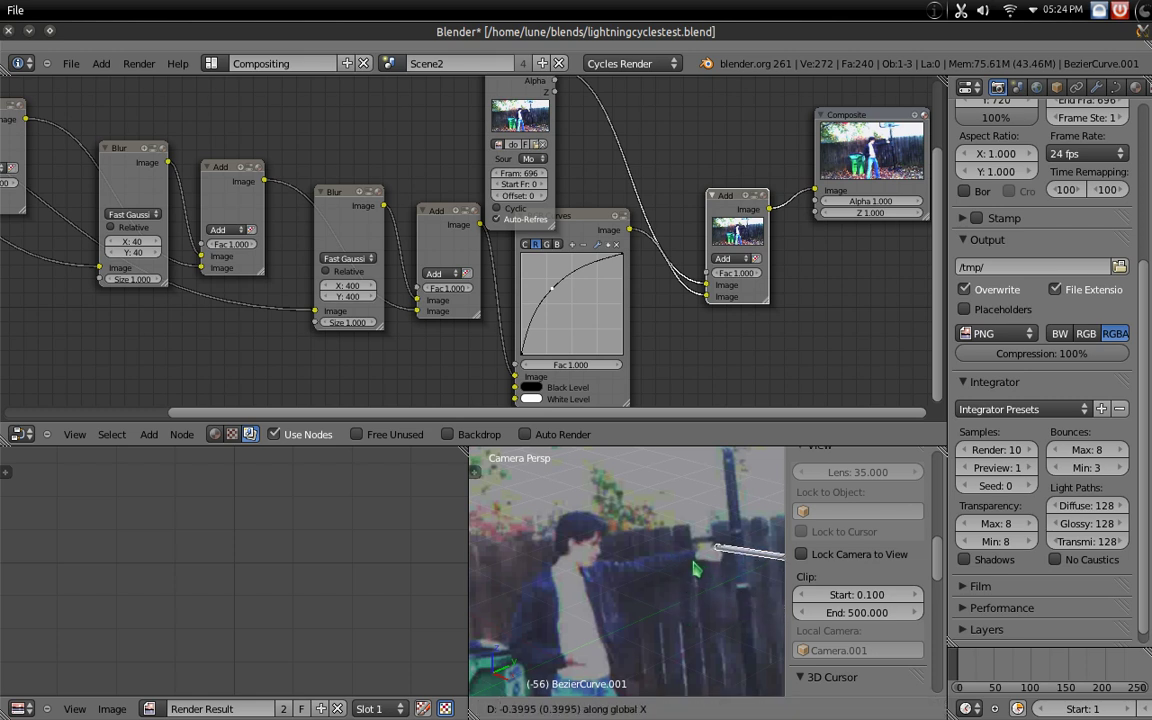
pyautogui.press('Return')
# Rotate the lightning curve about 19 degrees to level it and bring its start back to the hand
pyautogui.press('Home')
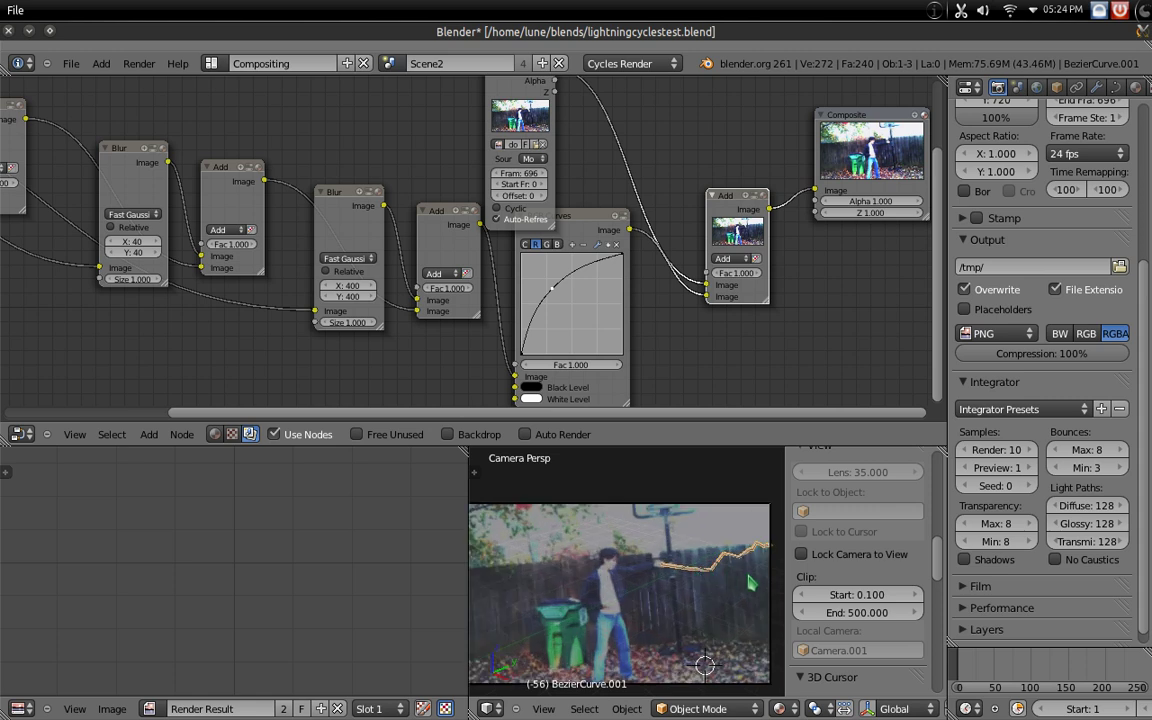
pyautogui.press('g')
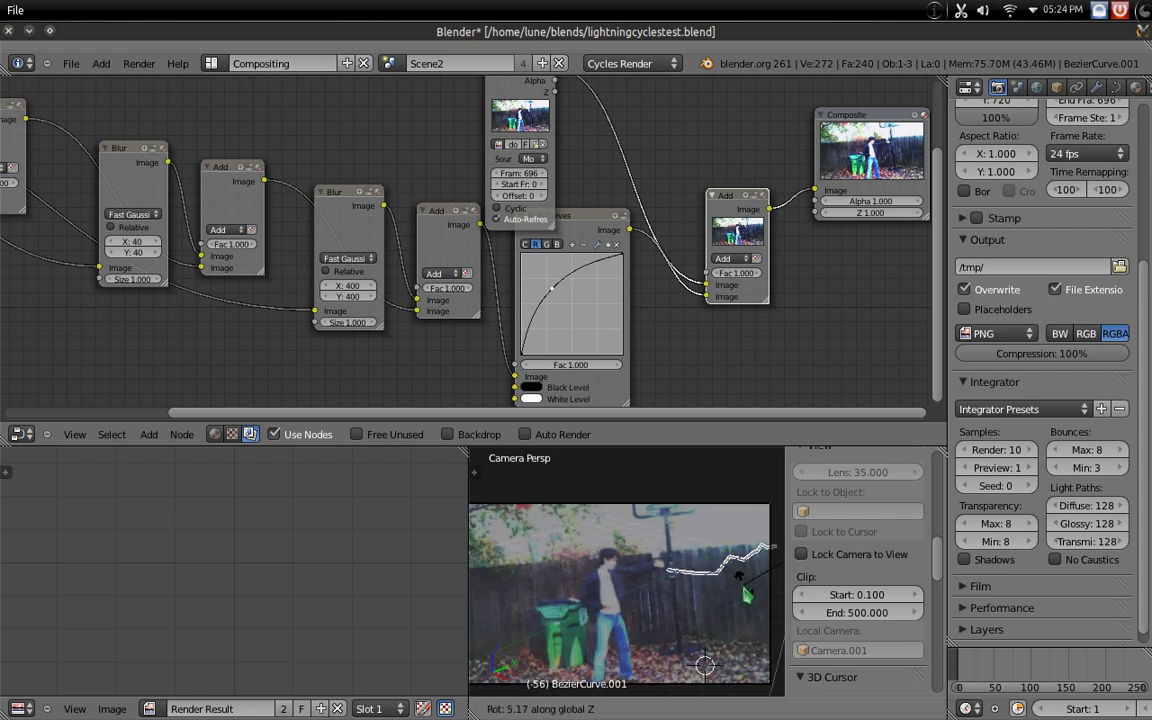
pyautogui.rightClick(721, 581)
pyautogui.press('r')
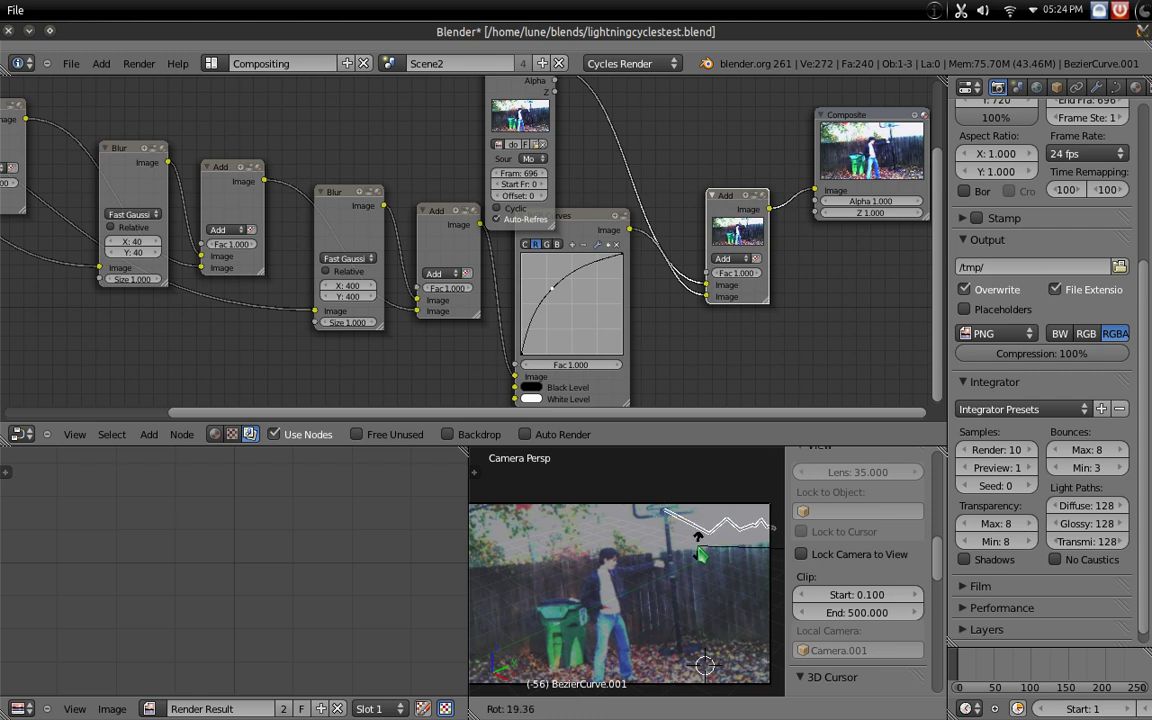
pyautogui.press('Return')
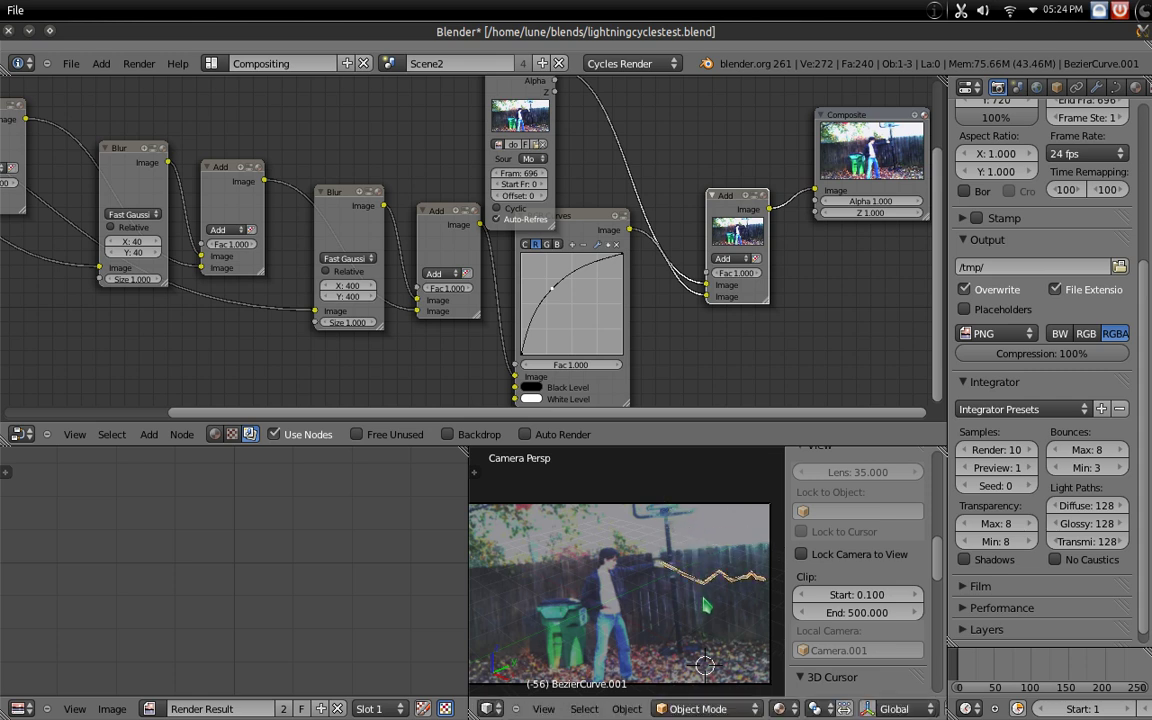
# Render the frame to check the lightning composited over the footage
pyautogui.press('F12')
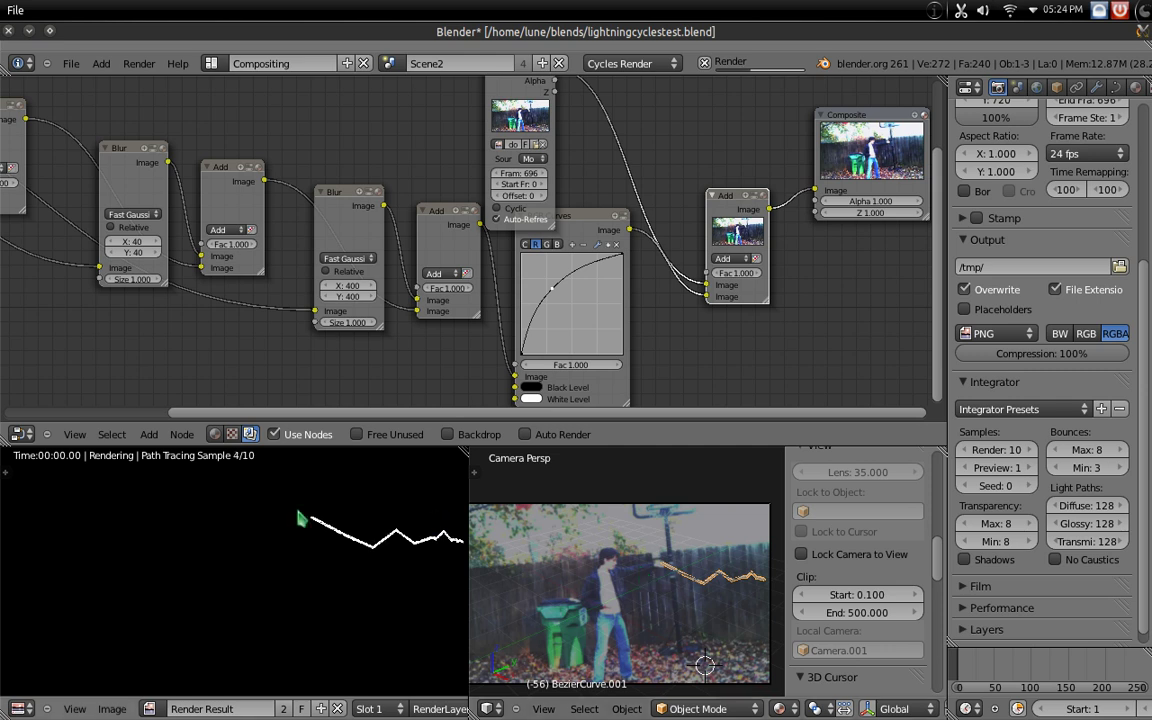
pyautogui.hotkey('ctrl', 'Up')
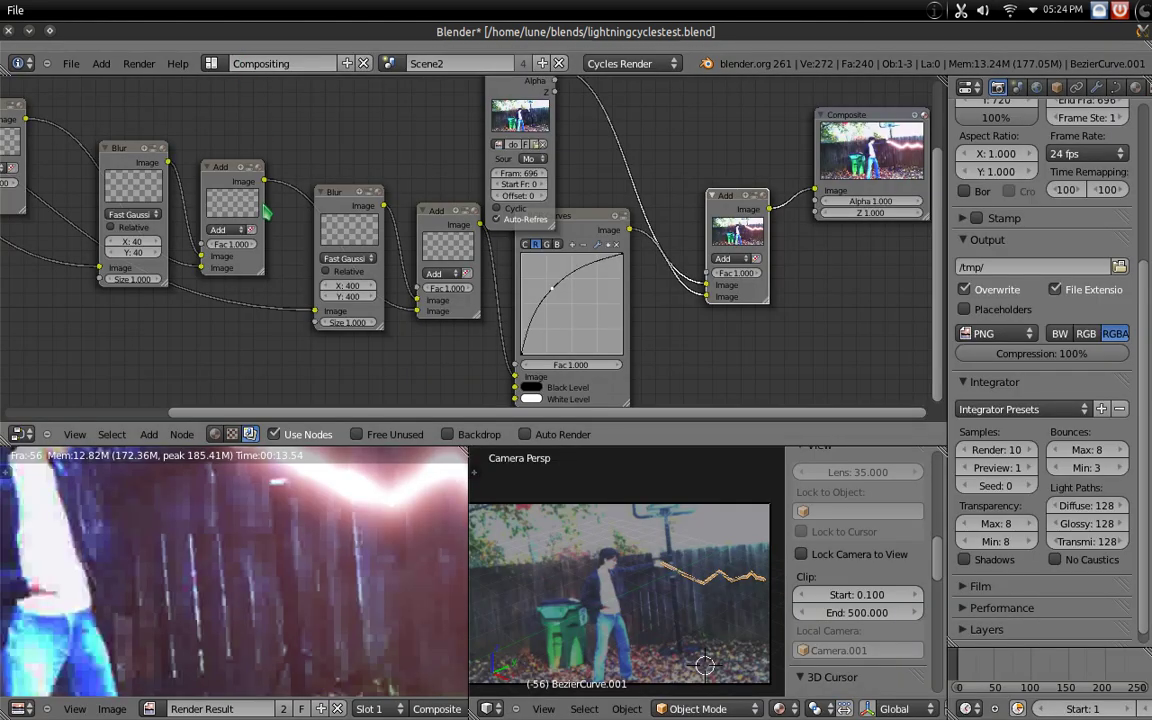
# Set the Emission strength of the curve's Material.001 to 100, and render and inspect the frame enlarged
pyautogui.click(214, 434)
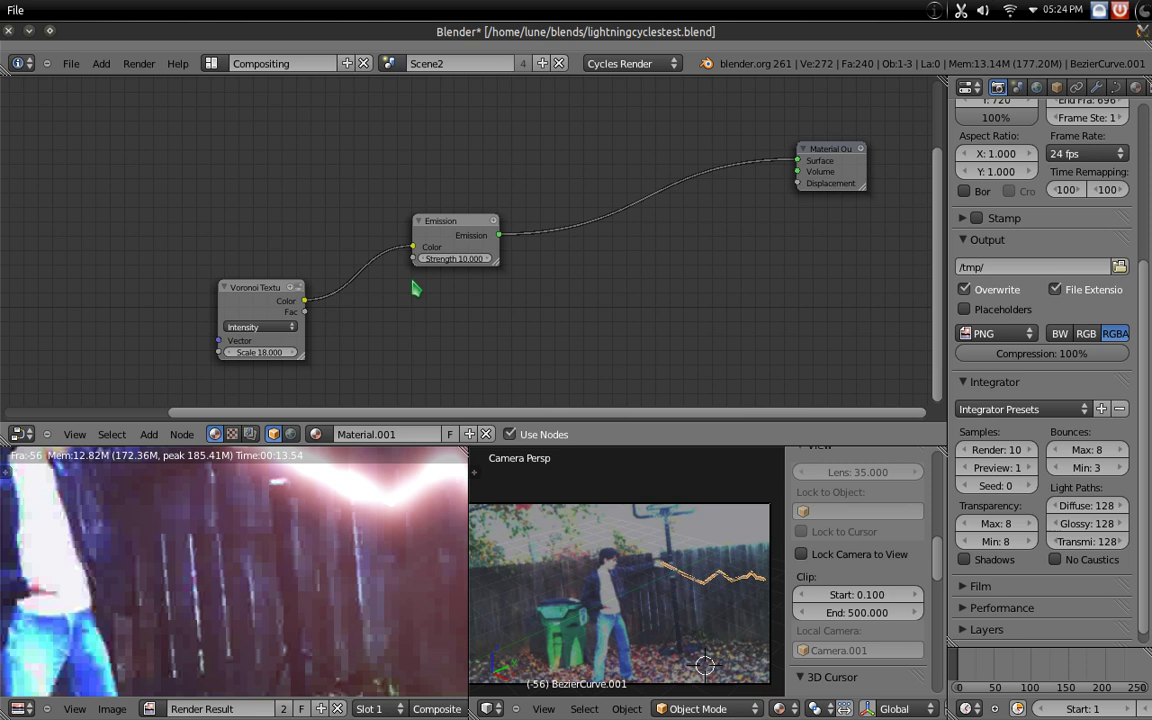
pyautogui.click(453, 257)
pyautogui.press('Return')
pyautogui.press('F12')
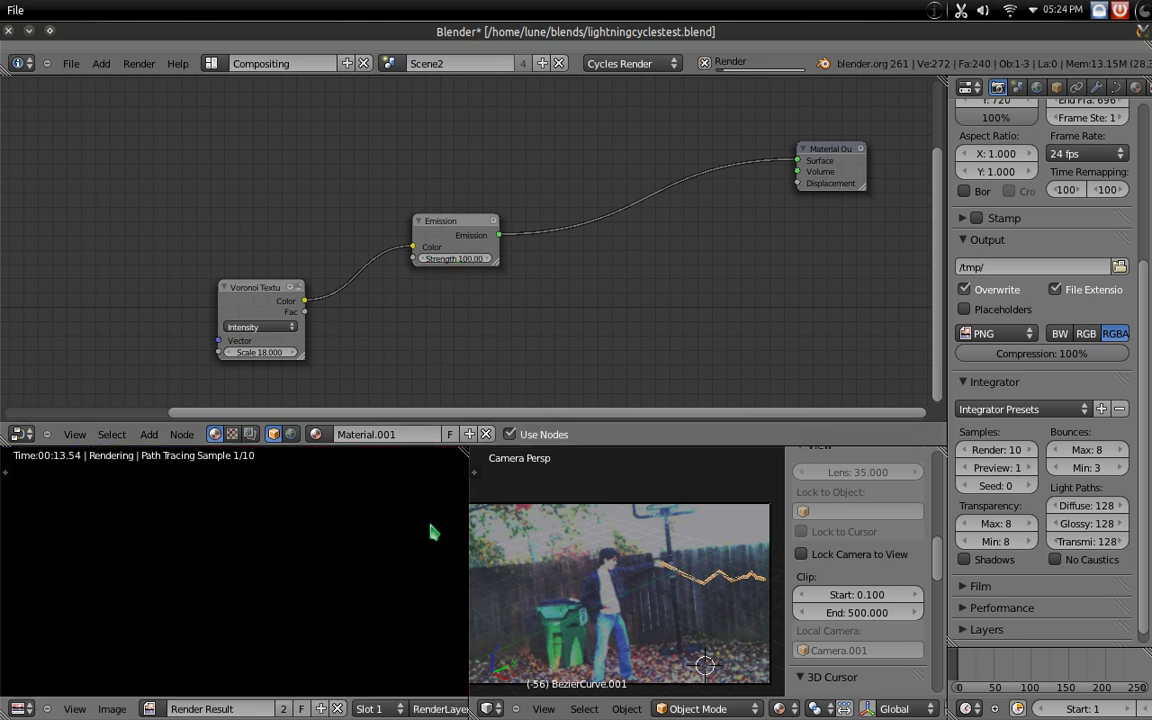
pyautogui.press('space')
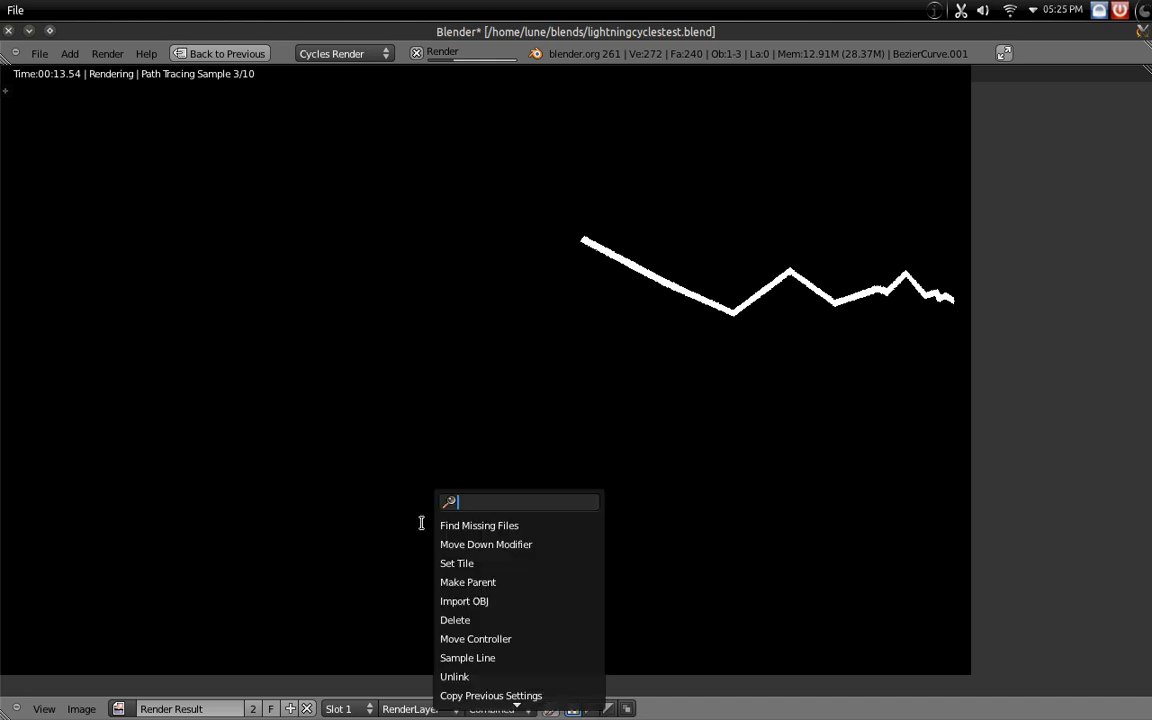
pyautogui.moveTo(200, 390); pyautogui.dragTo(388, 400, button='middle')
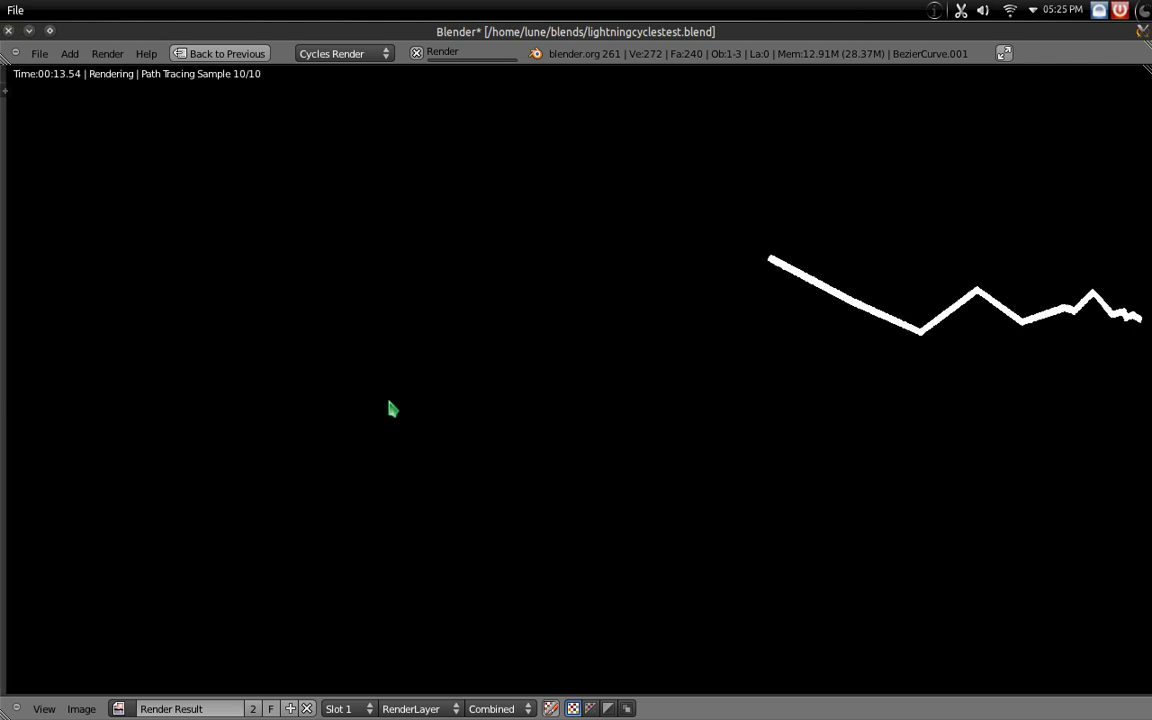
pyautogui.moveTo(579, 419); pyautogui.dragTo(459, 411, button='middle')
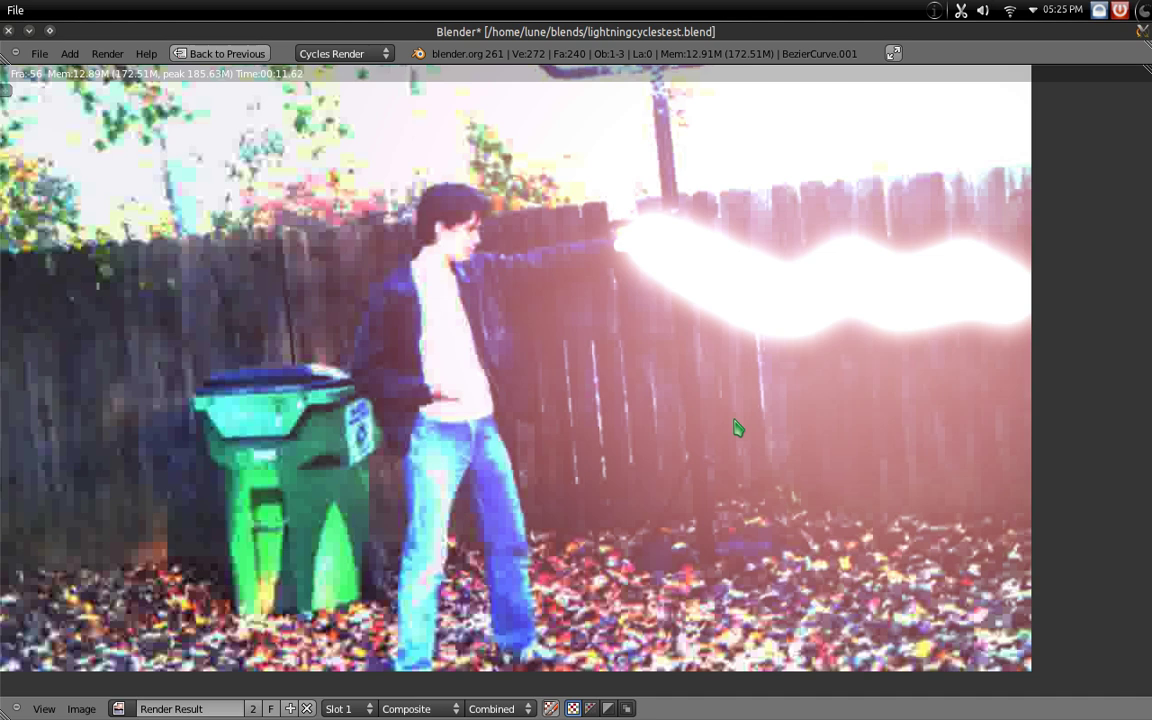
pyautogui.press('Escape')
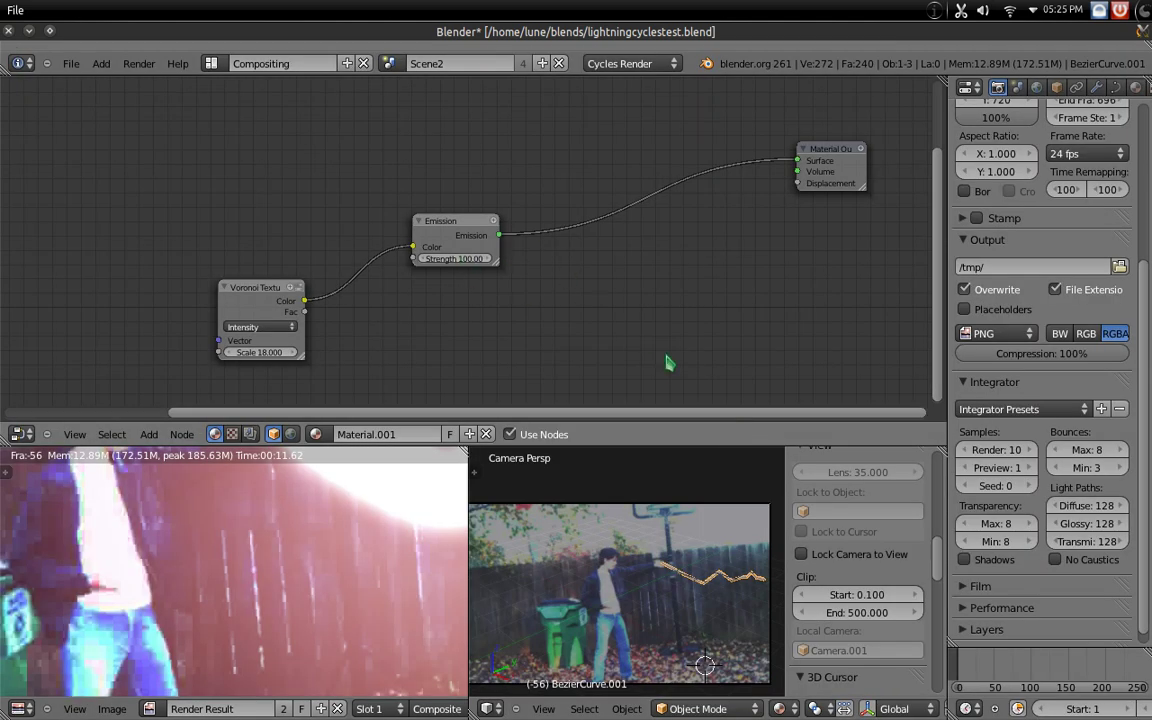
# Set the render samples to 1 and the Emission node's strength to 1000
pyautogui.click(1003, 450)
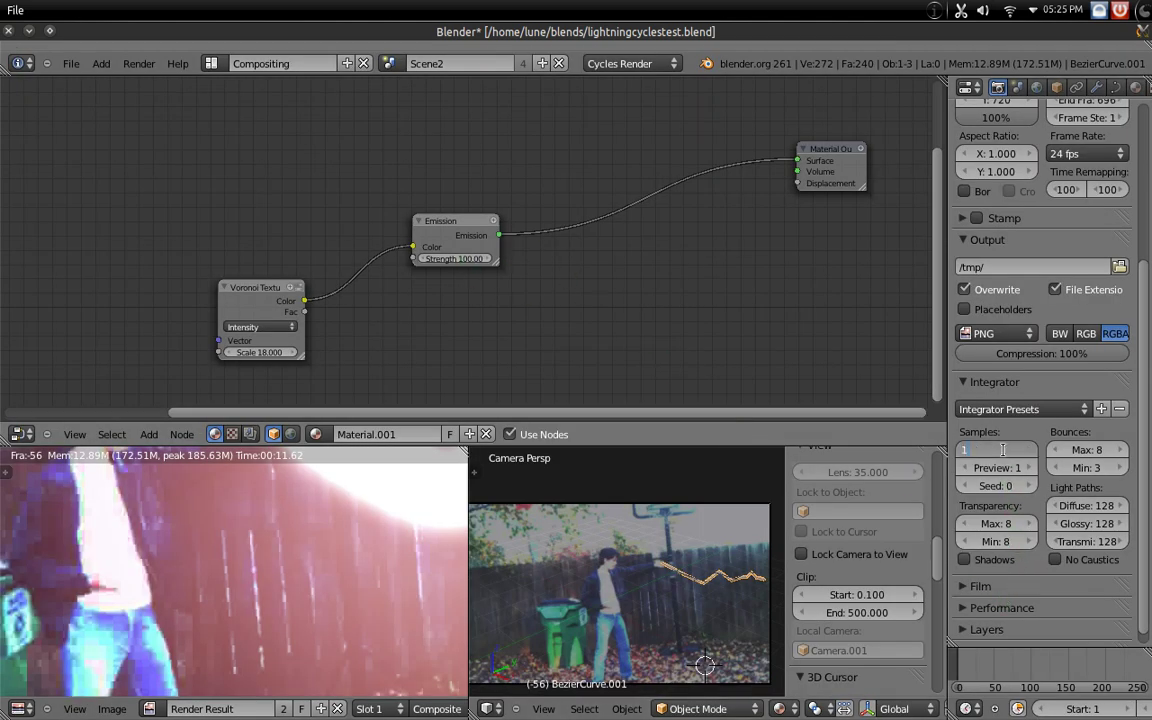
pyautogui.press('Return')
pyautogui.click(452, 259)
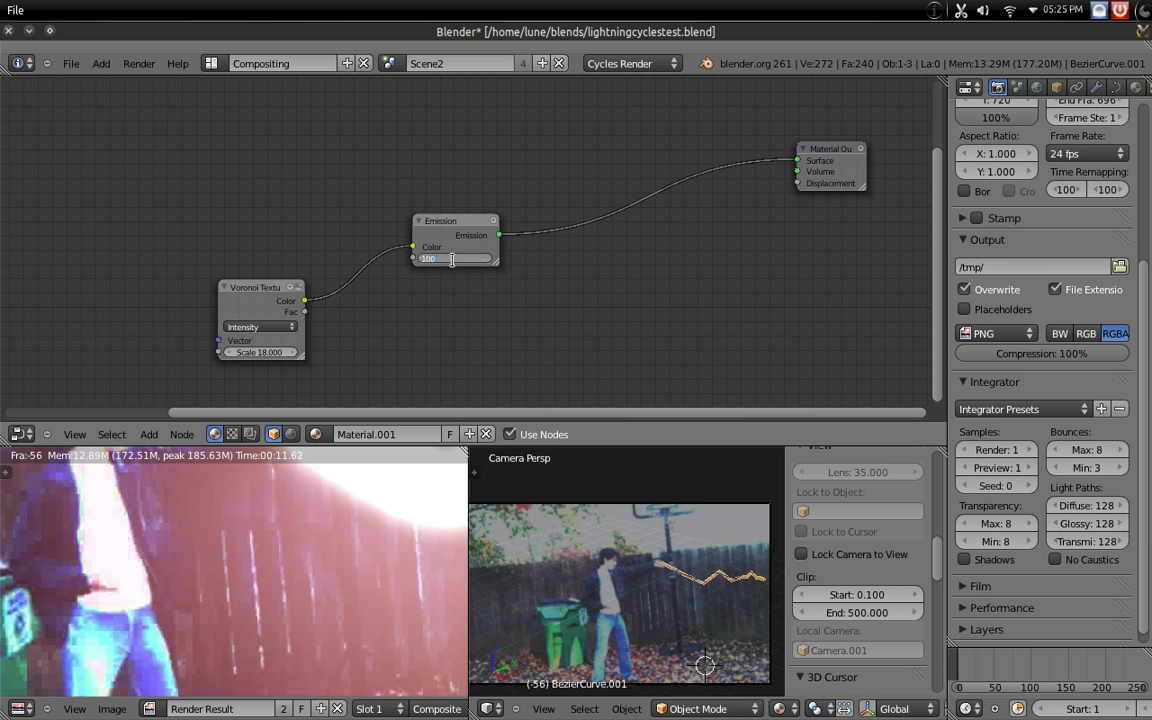
pyautogui.write('1000')
pyautogui.press('Return')
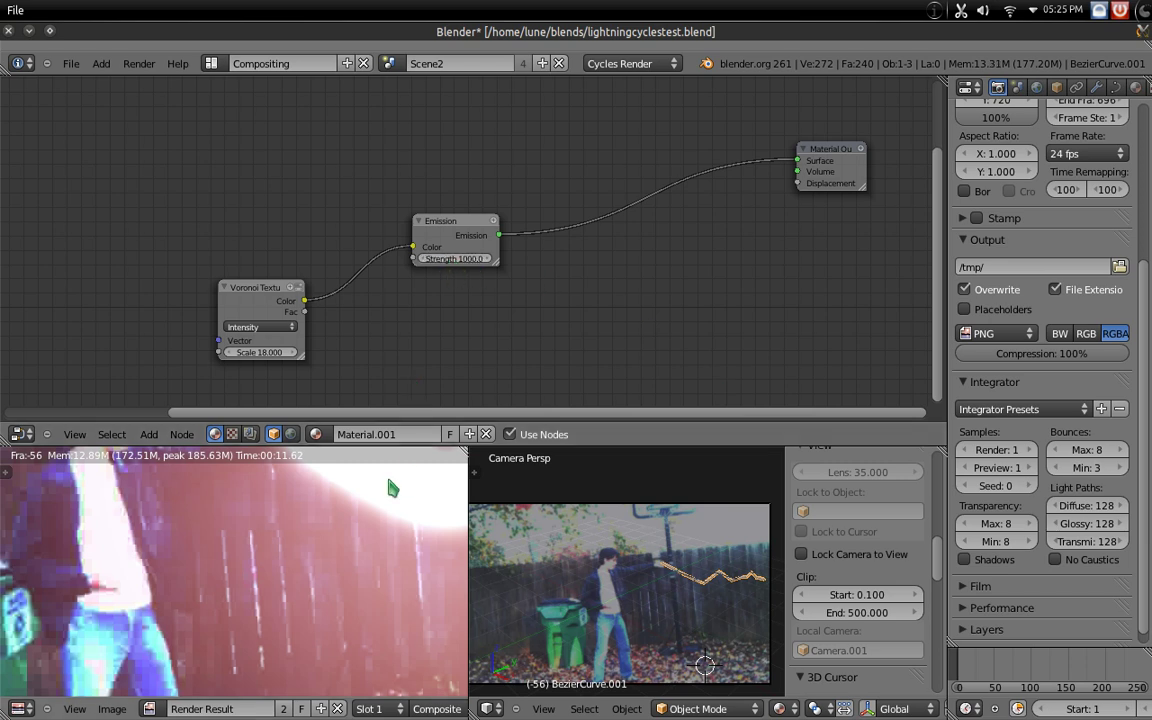
# Render the frame with the stronger emission and view the composite enlarged
pyautogui.press('F12')
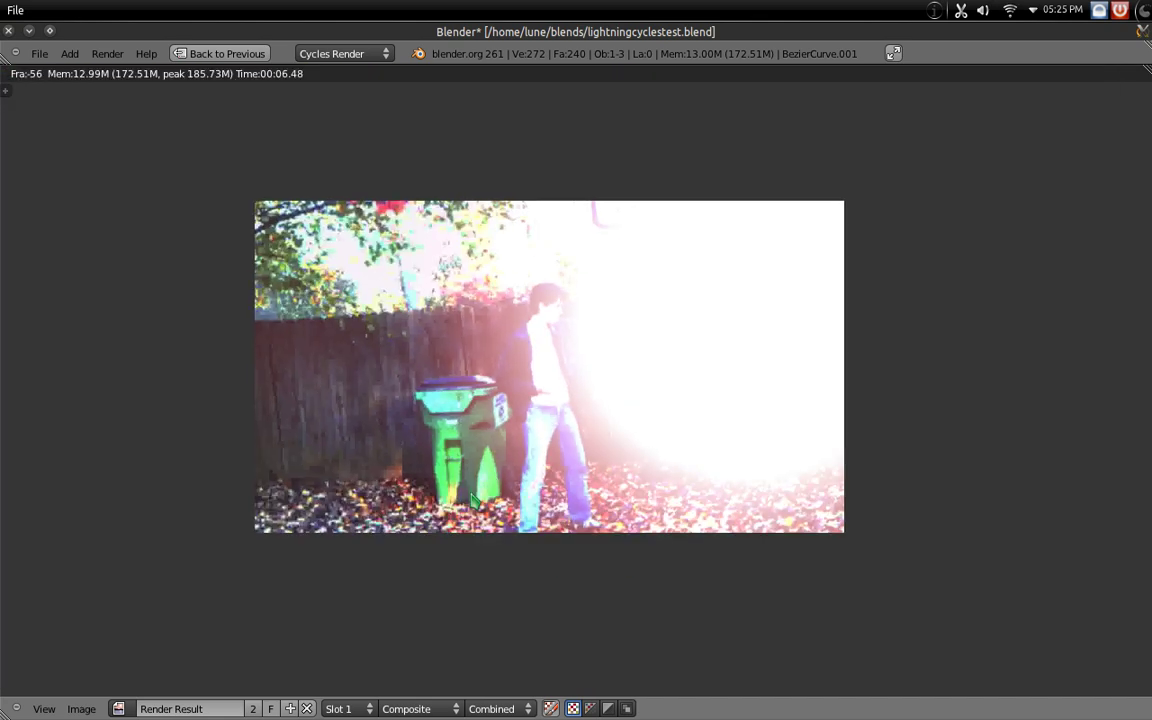
pyautogui.scroll(1, 473, 500)
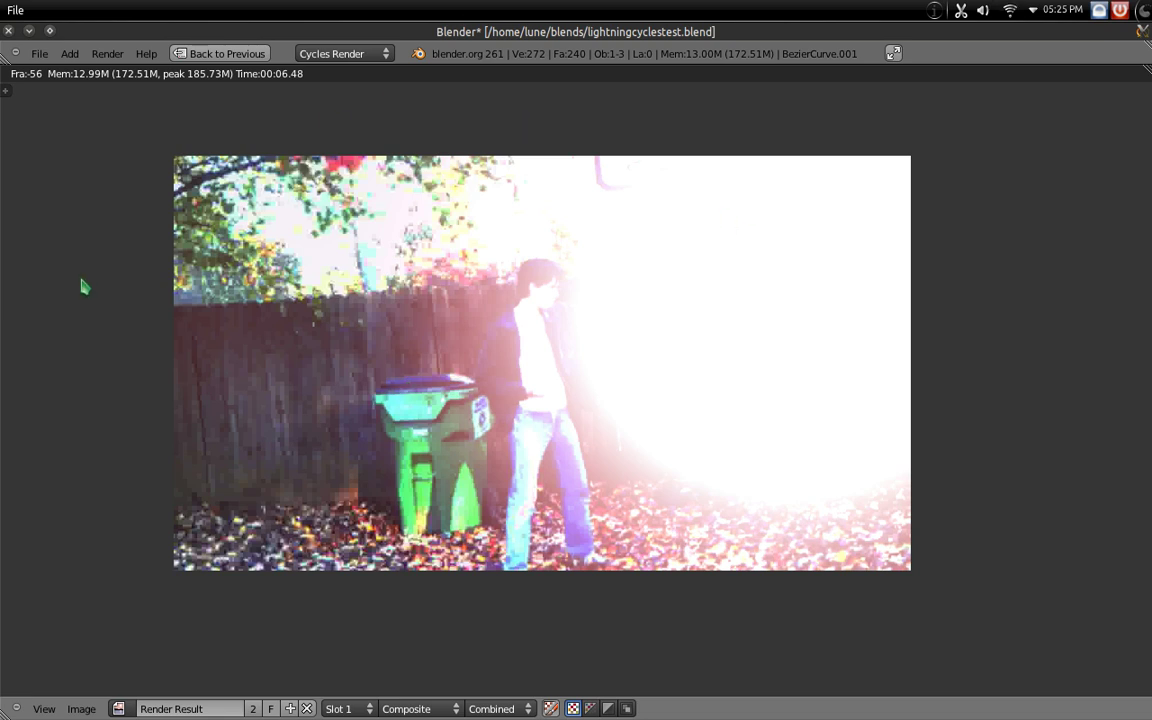
# Close the Blender window and switch to the terminal running the recording
pyautogui.doubleClick(128, 24)
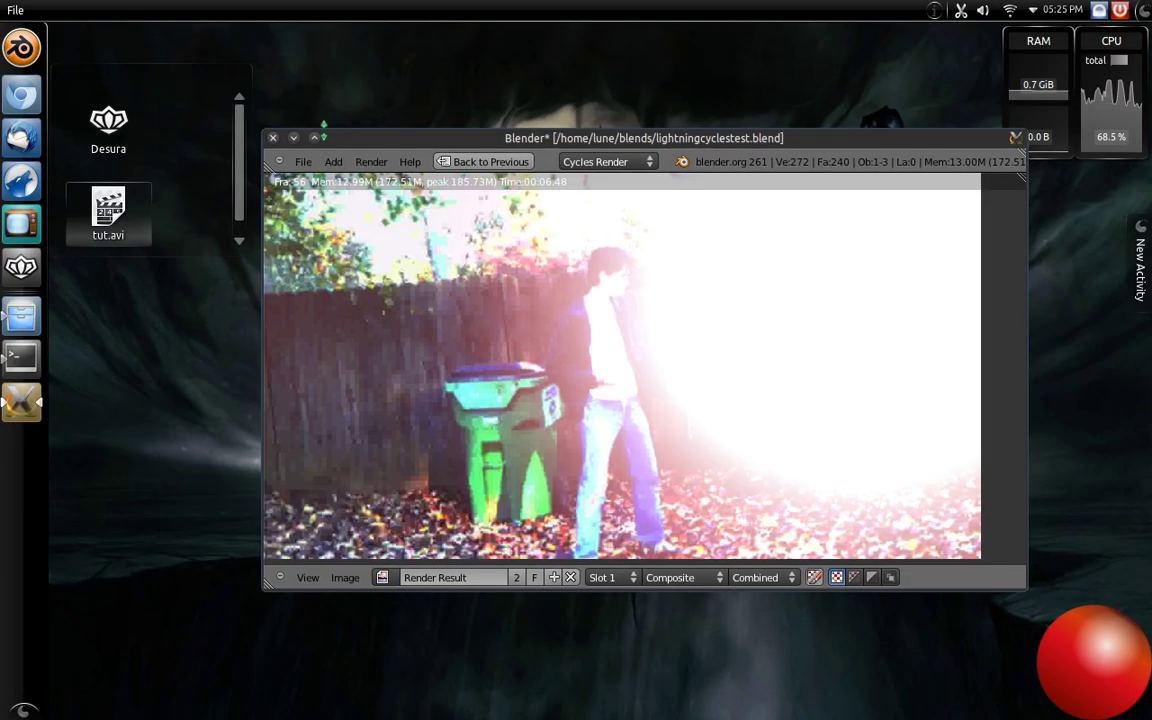
pyautogui.click(273, 138)
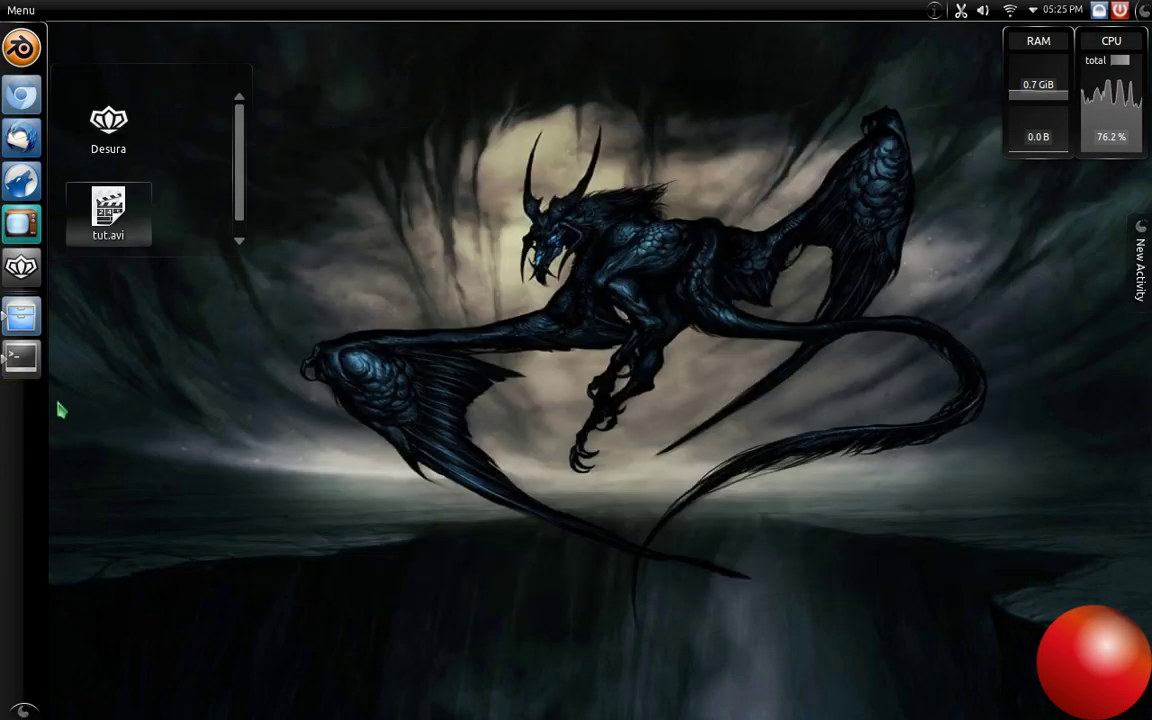
pyautogui.click(22, 357)
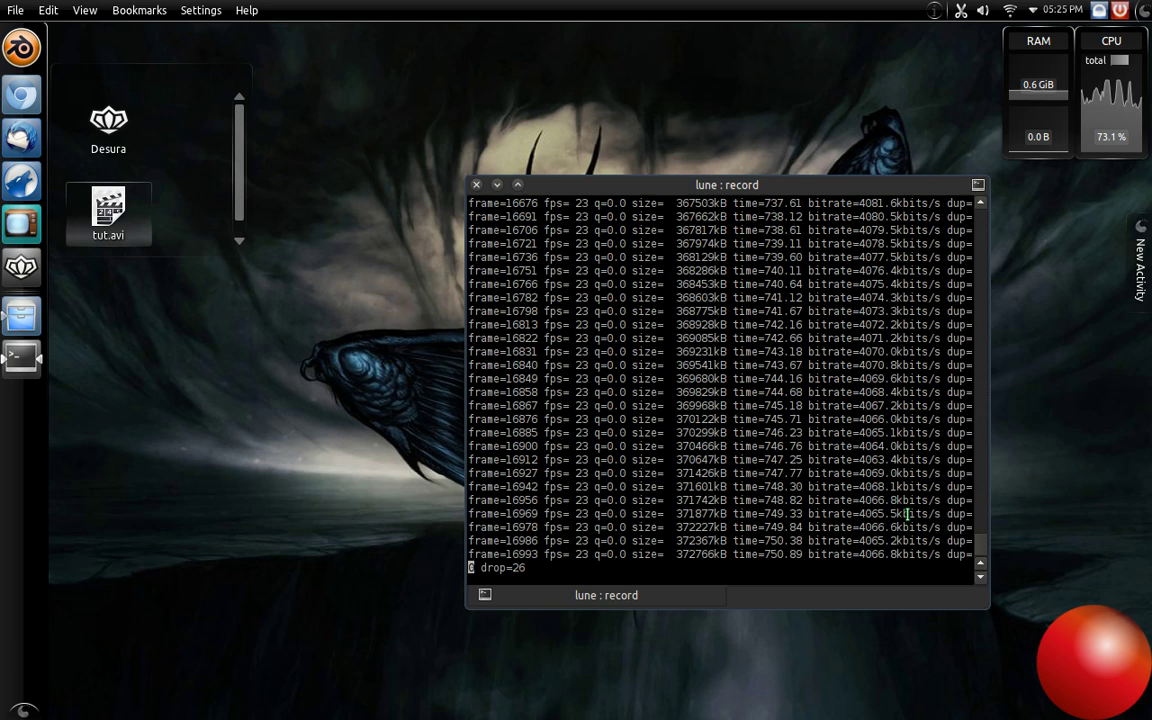